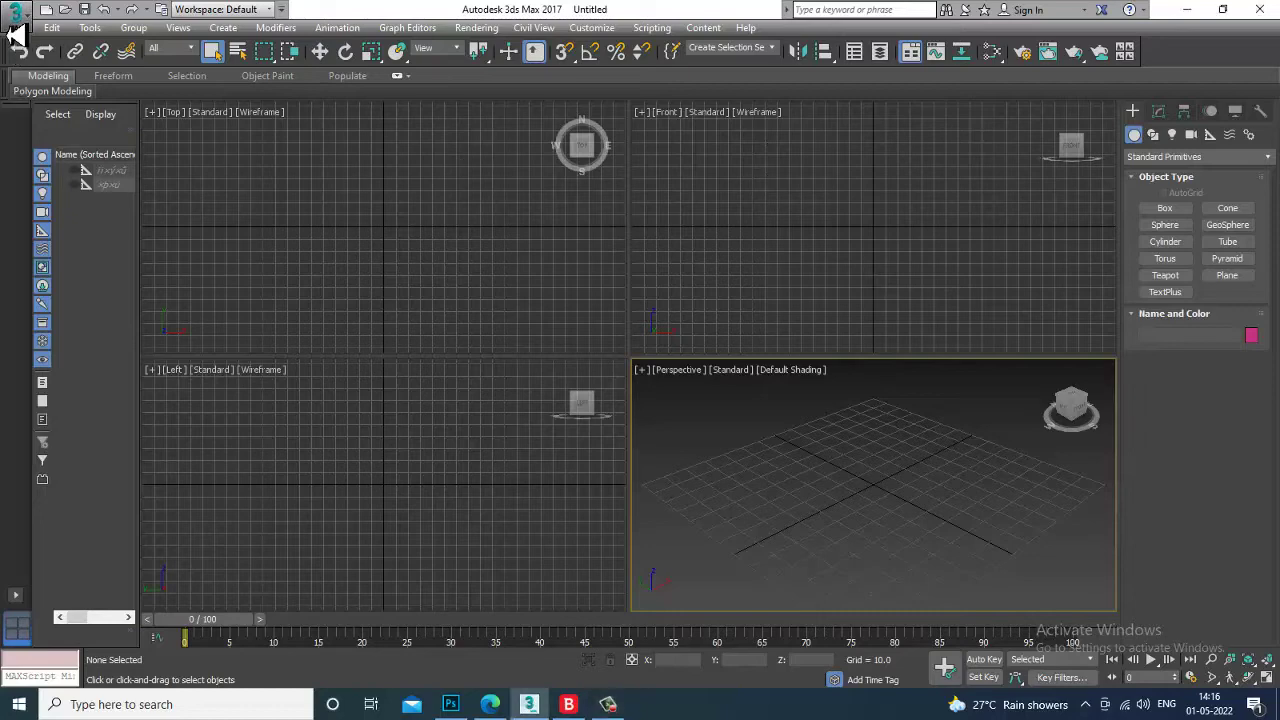
- Open the saved scene standard lights.max
click(14, 22)
click(205, 232)
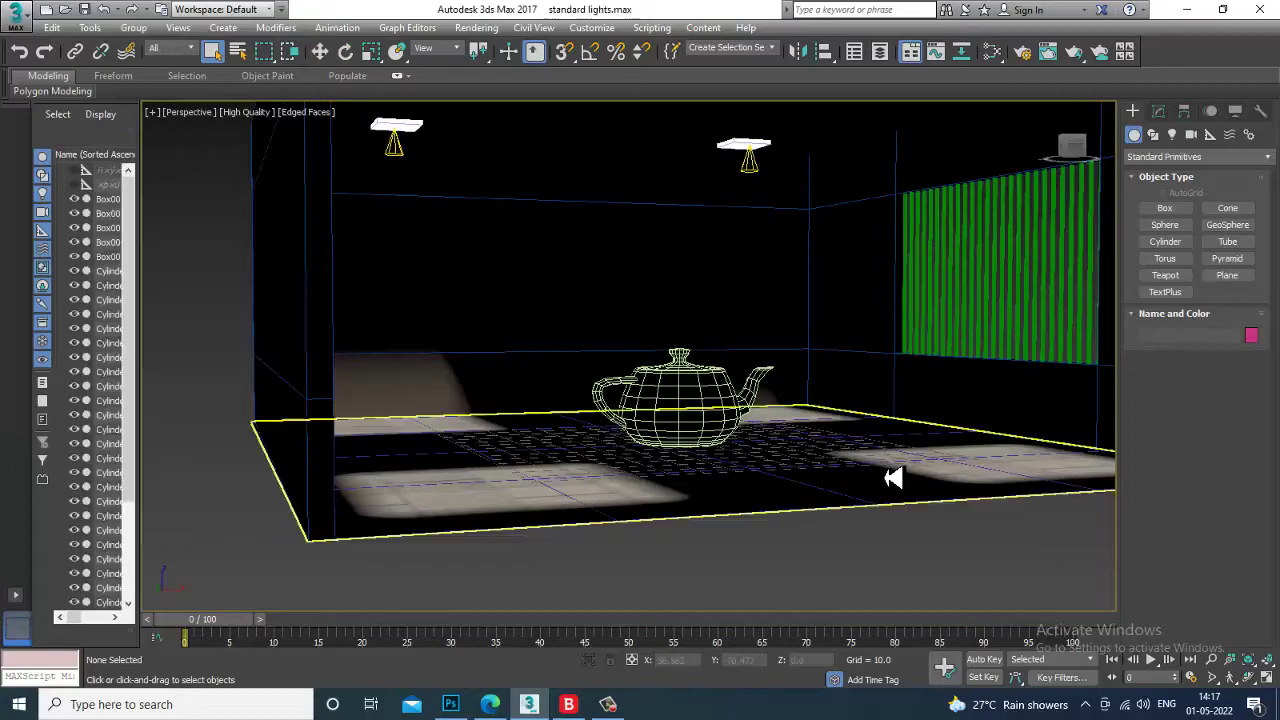
- Delete the four existing area lights beneath the room's ceiling fixtures
mouse_move(884, 422)
alt+middle_down()
mouse_move(866, 420)
mouse_move(821, 520)
alt+middle_up()
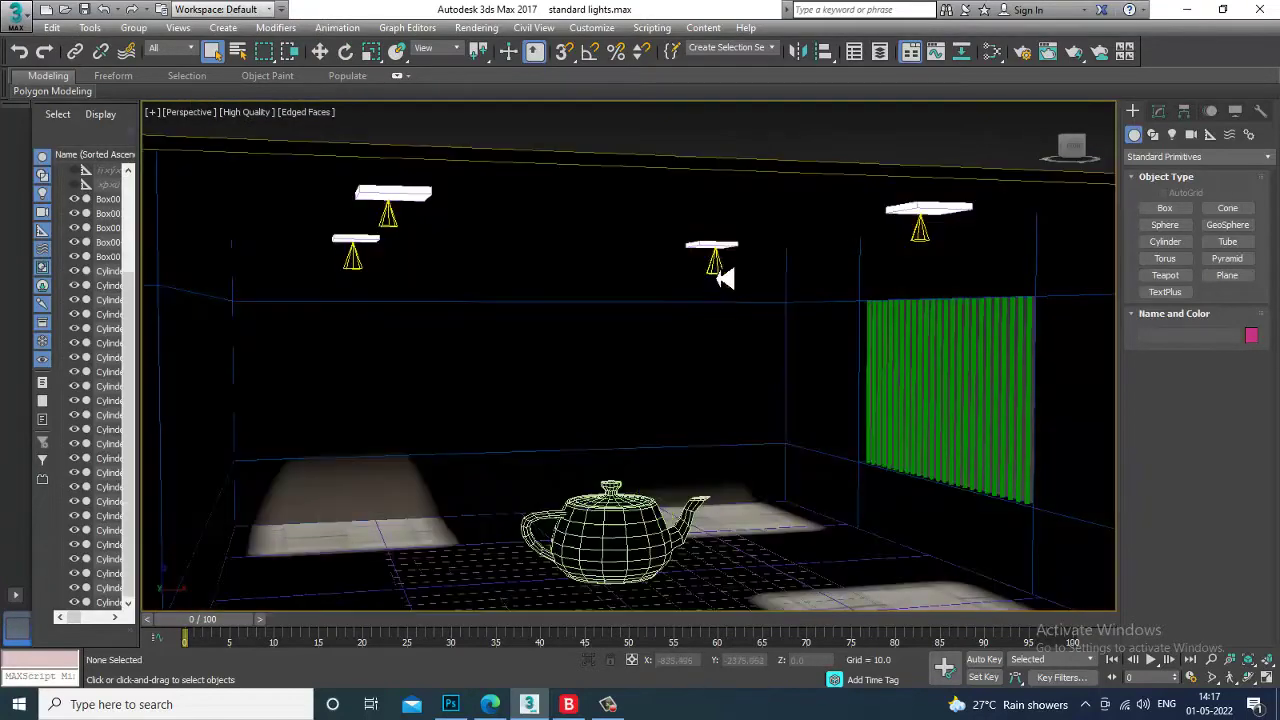
click(718, 266)
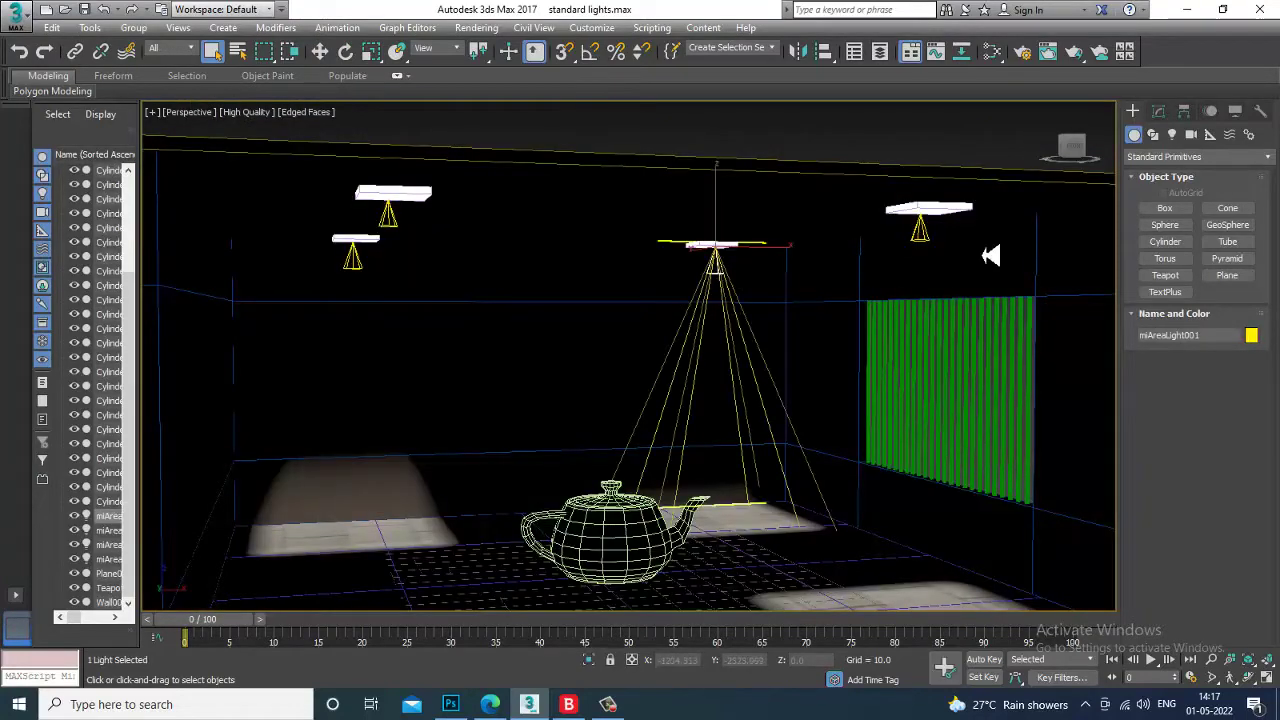
ctrl+click(920, 232)
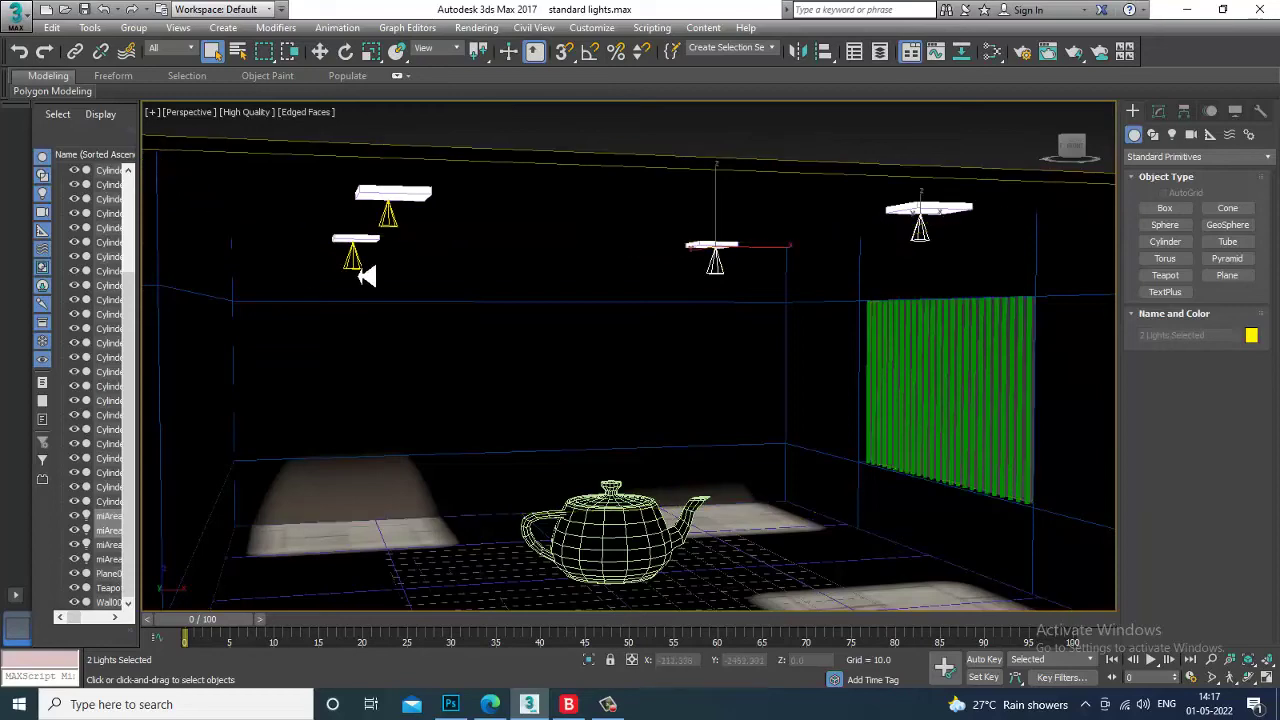
ctrl+click(392, 216)
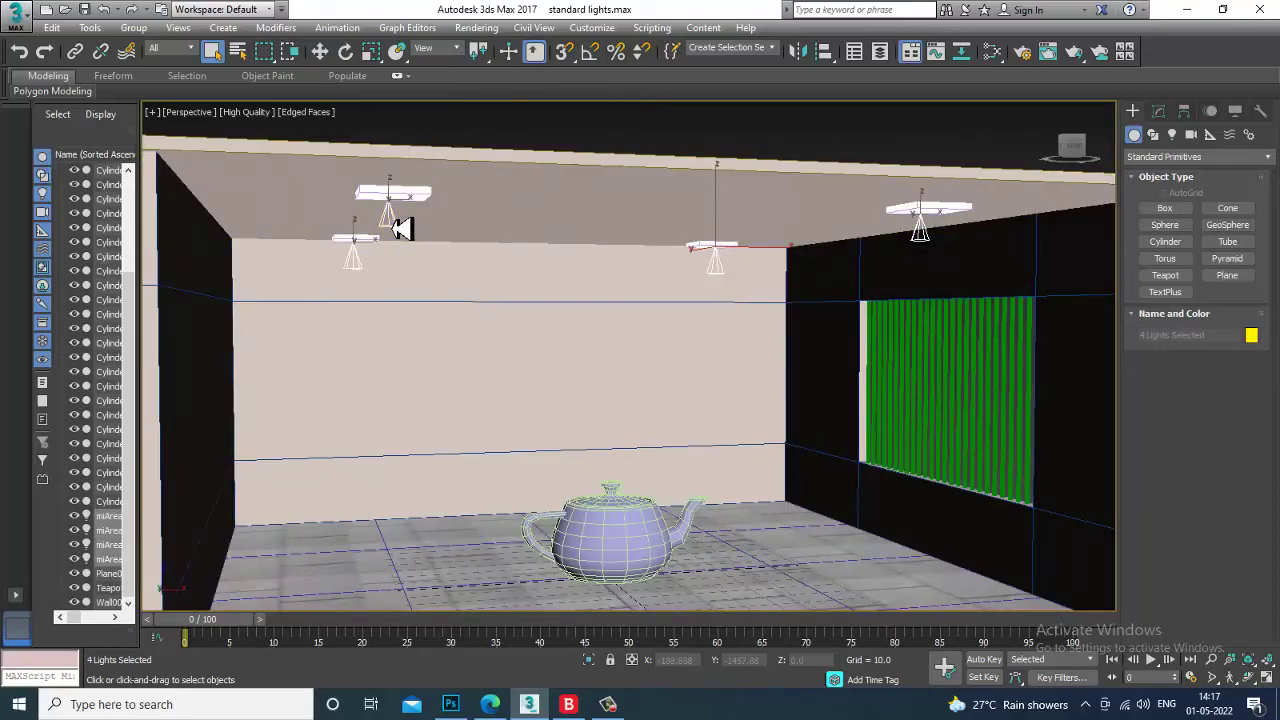
key(Delete)
- Choose NVIDIA mental ray as the production renderer in Render Setup and minimize the dialog
scroll(563, 464, down, 4)
middle_drag(563, 464, 509, 371)
alt+middle_drag(746, 455, 820, 440)
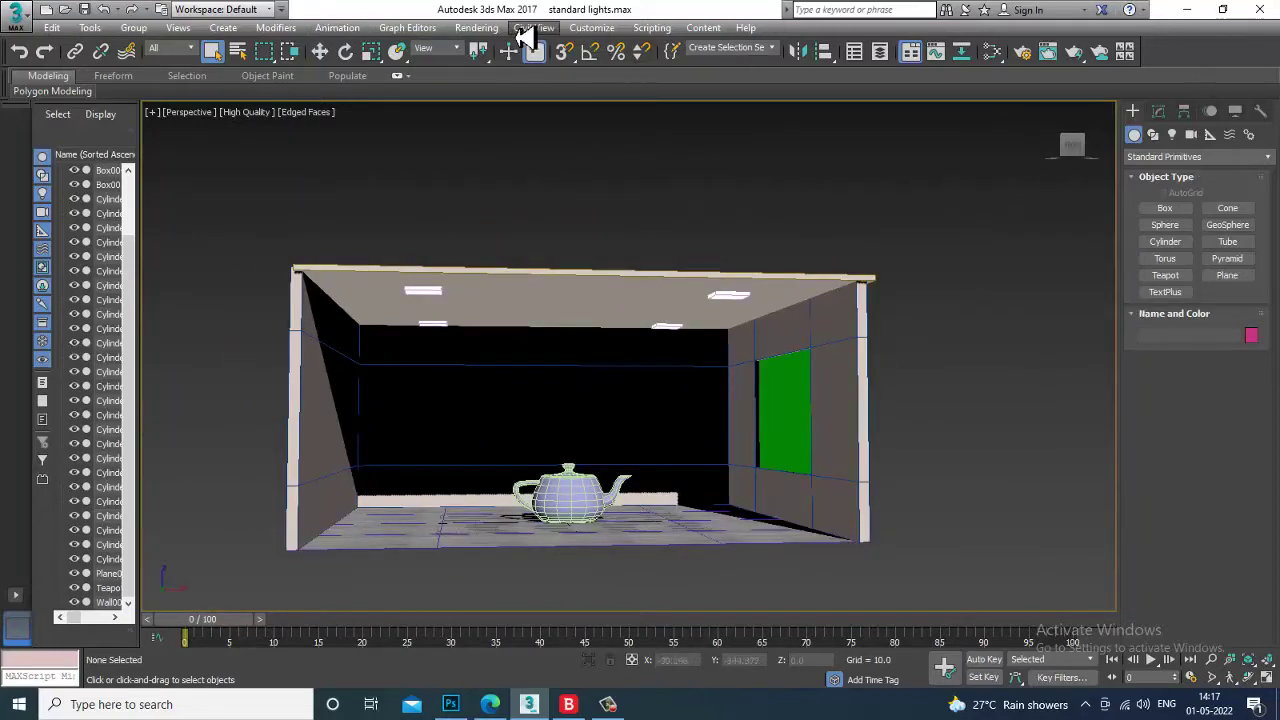
click(476, 27)
click(552, 108)
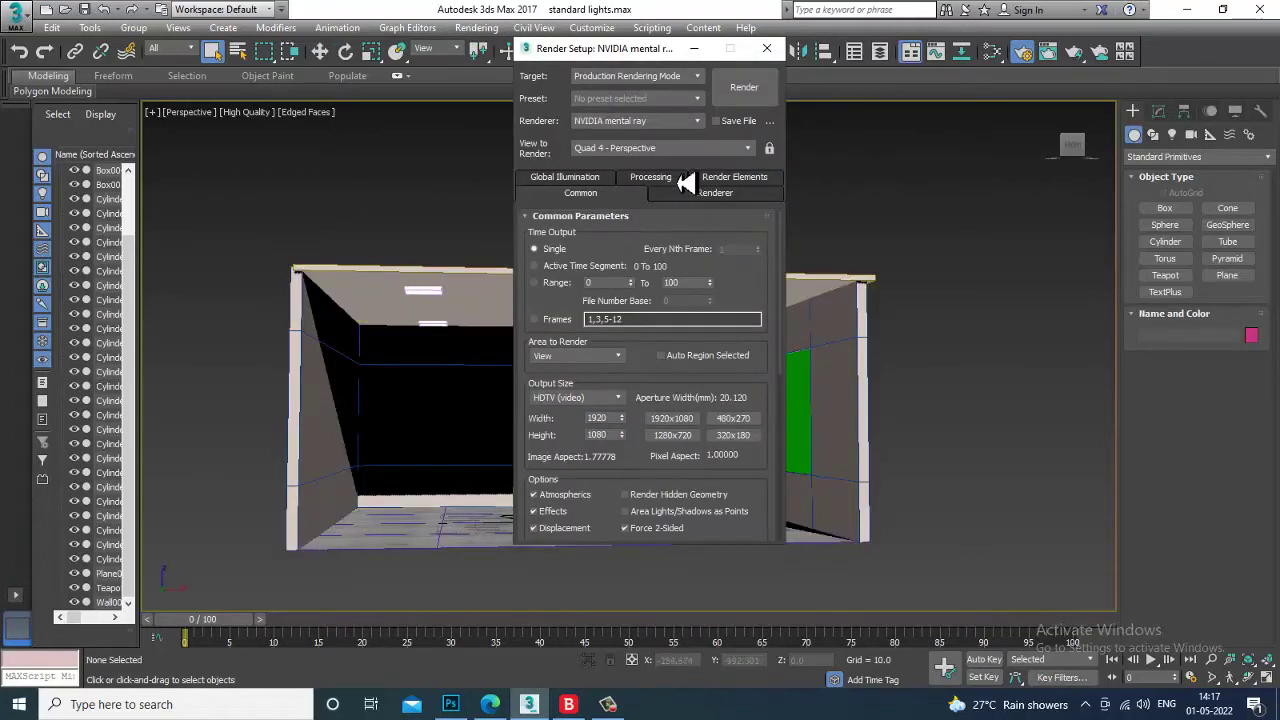
click(655, 121)
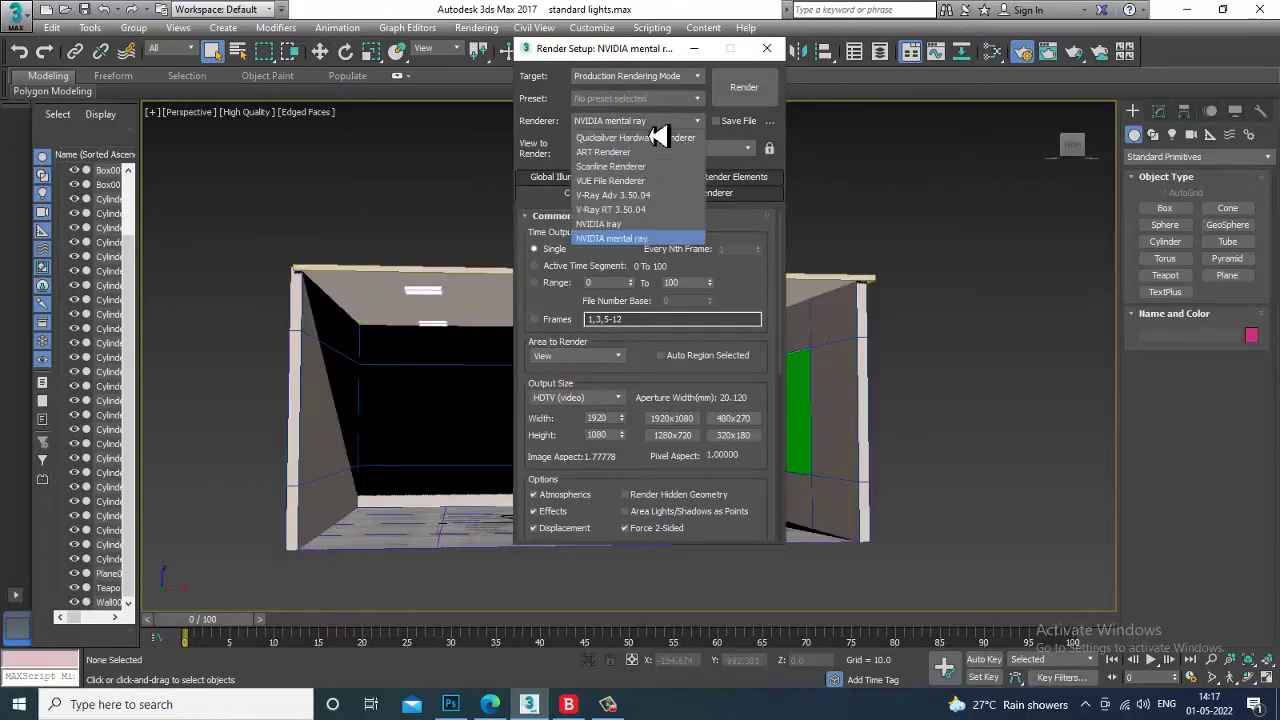
click(648, 243)
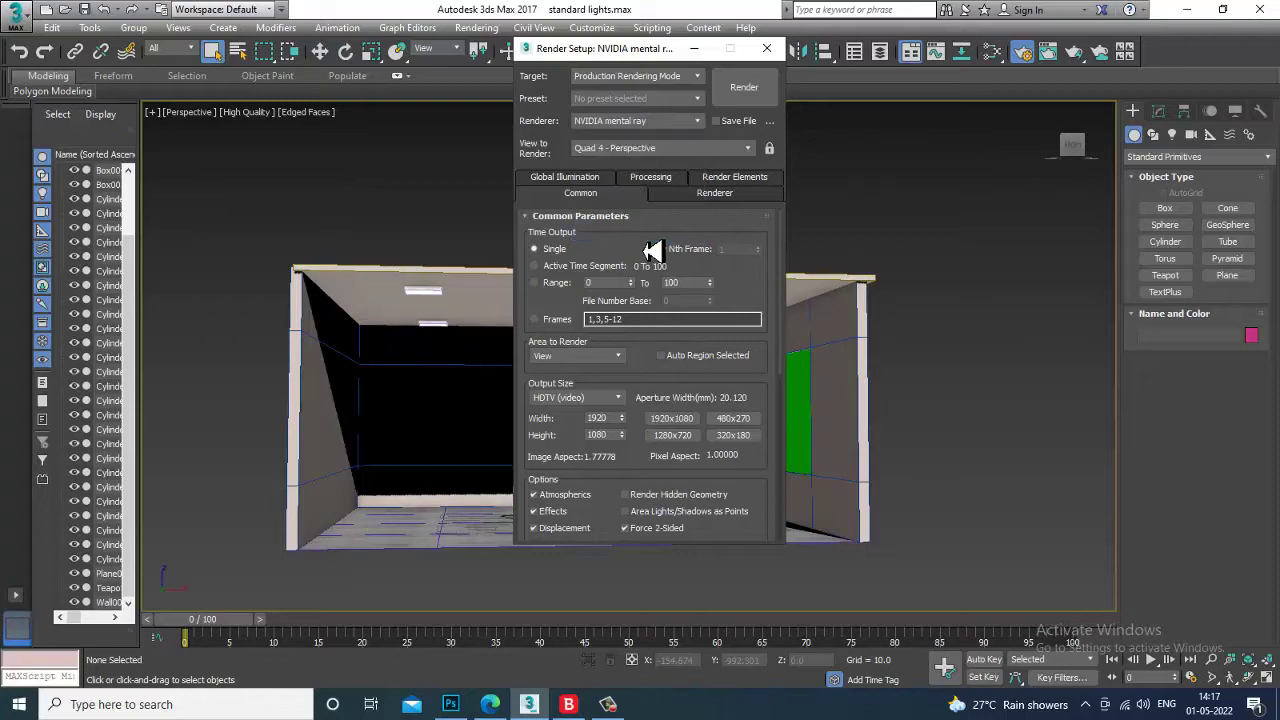
click(718, 50)
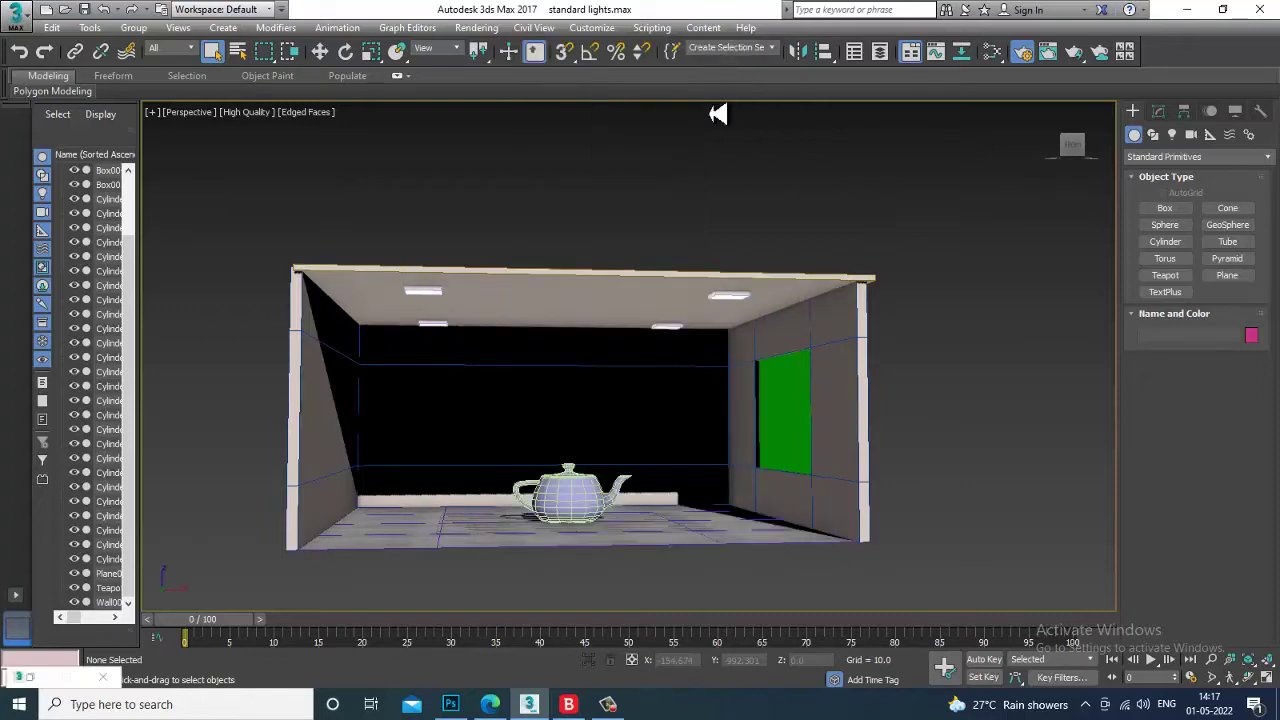
- Select the floor plane and add a mental ray Arch & Design material in the Slate Material Editor, showing its parameters
click(717, 530)
alt+middle_drag(717, 540, 720, 560)
scroll(720, 560, up, 5)
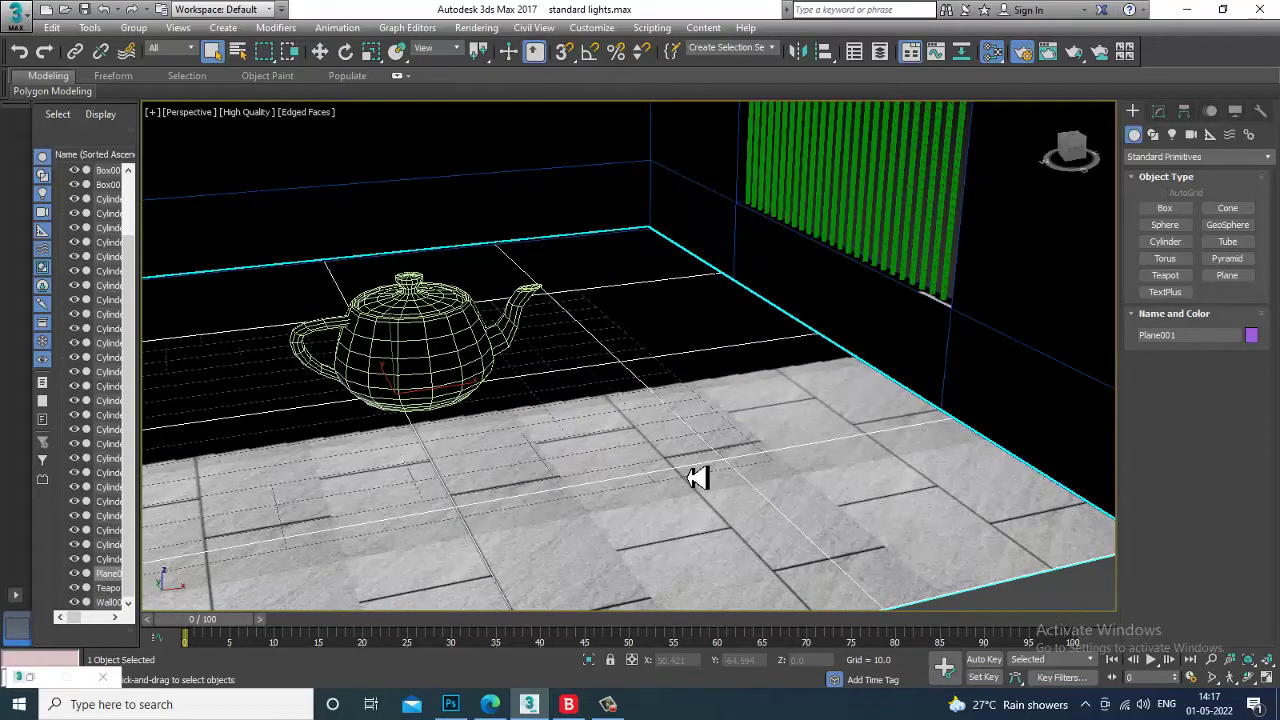
key(m)
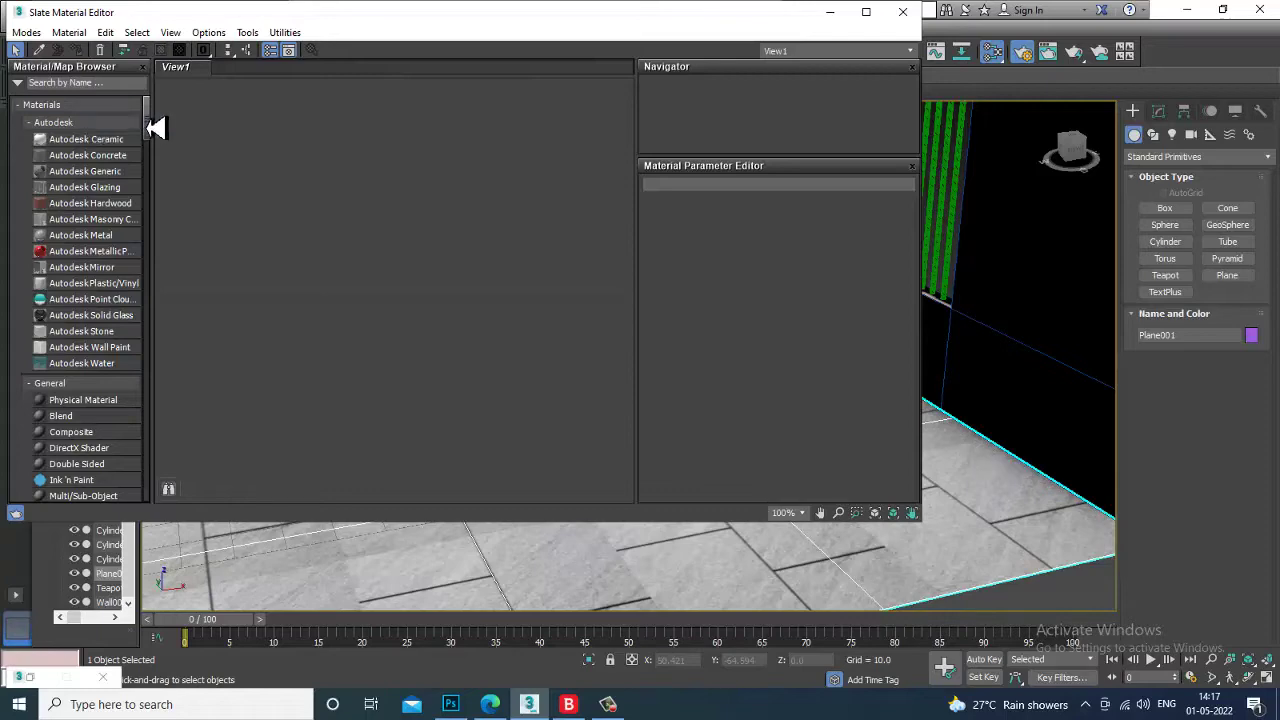
scroll(155, 170, down, 3)
scroll(160, 205, down, 15)
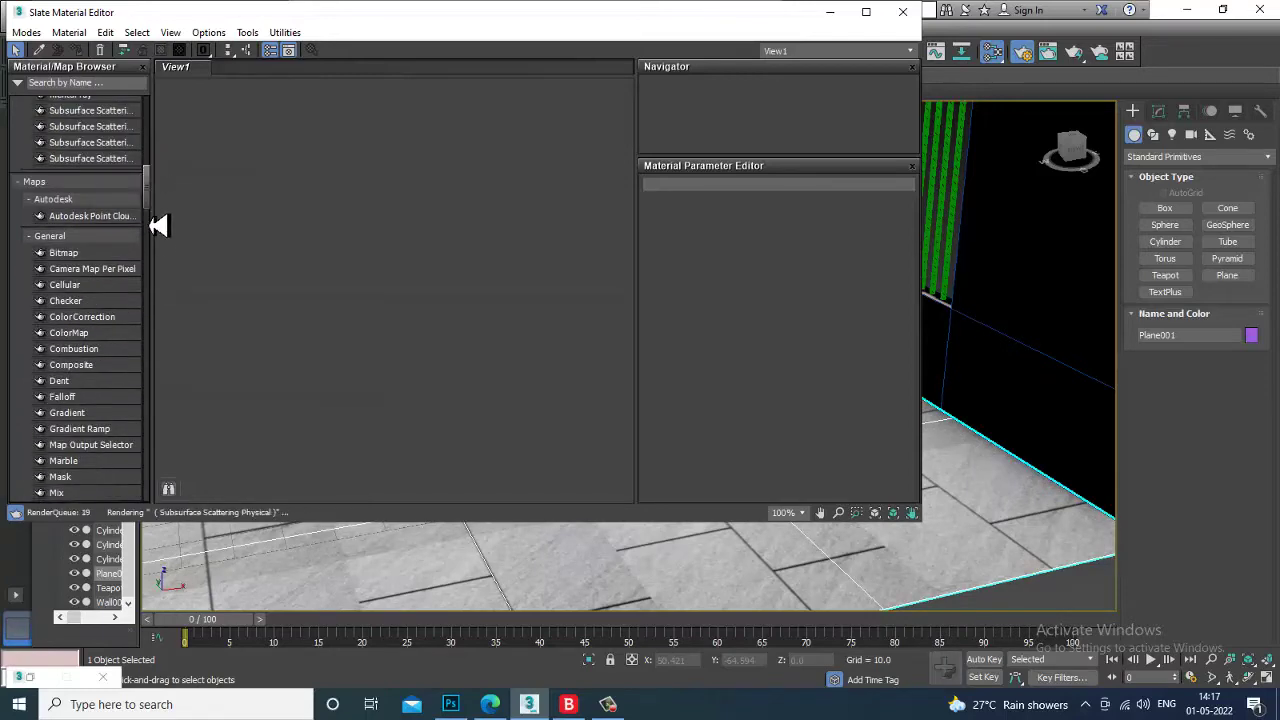
scroll(155, 278, down, 15)
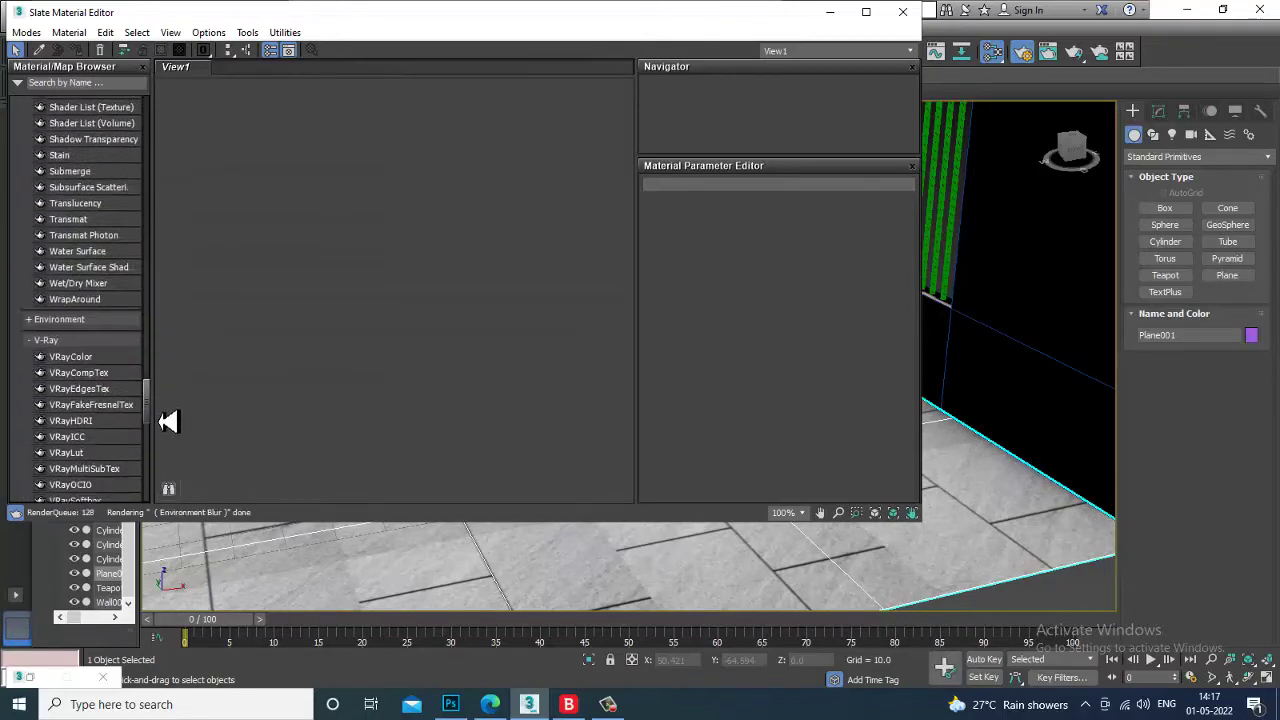
scroll(168, 432, down, 10)
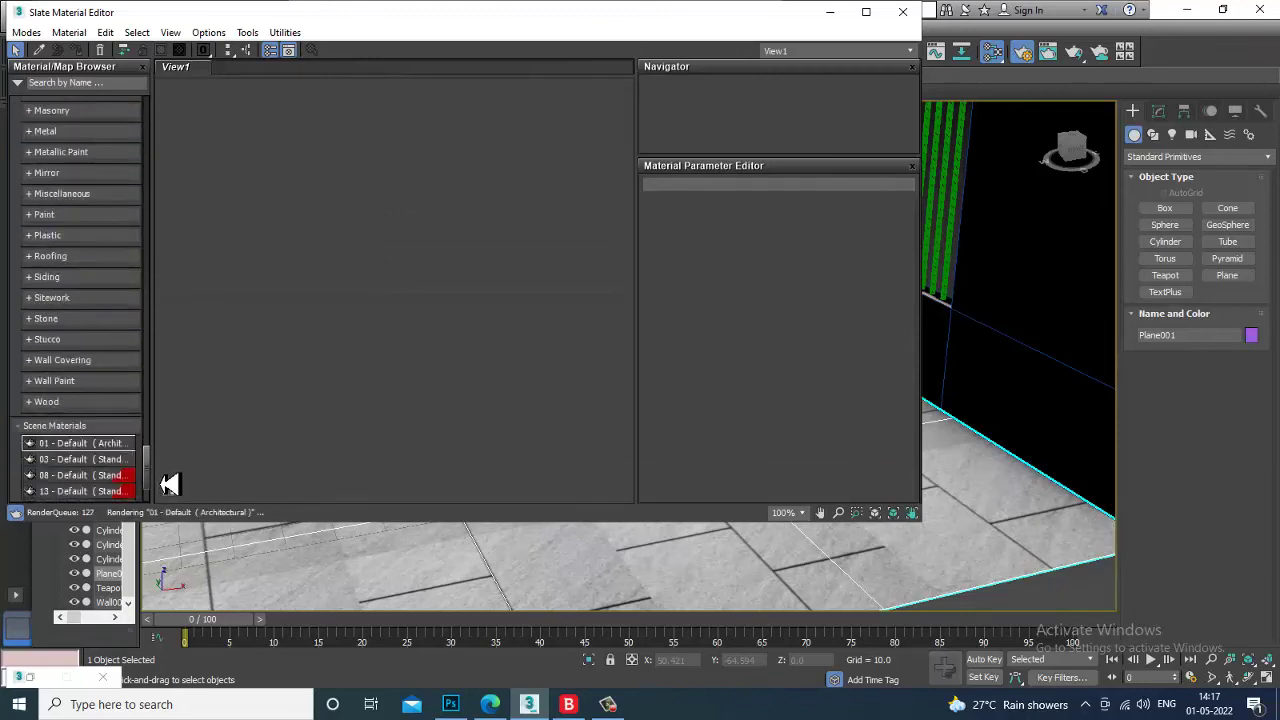
scroll(160, 280, up, 15)
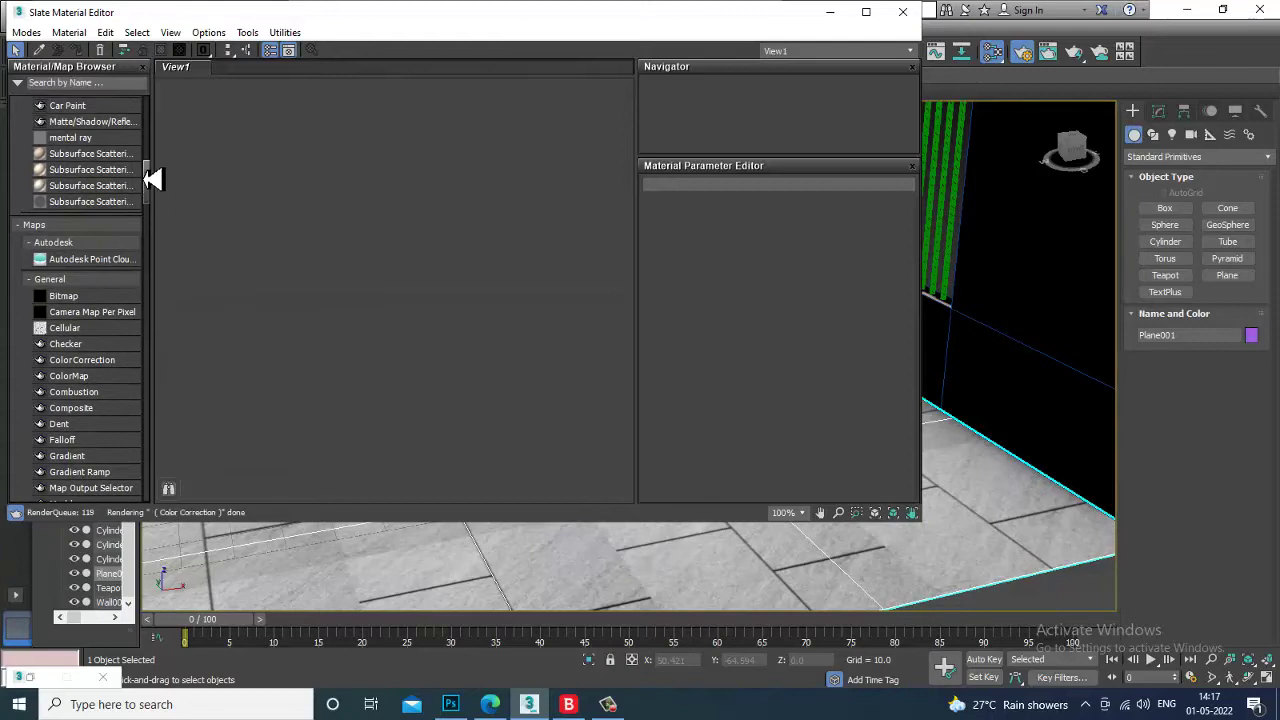
scroll(148, 173, up, 5)
drag(77, 320, 455, 143)
double_click(455, 143)
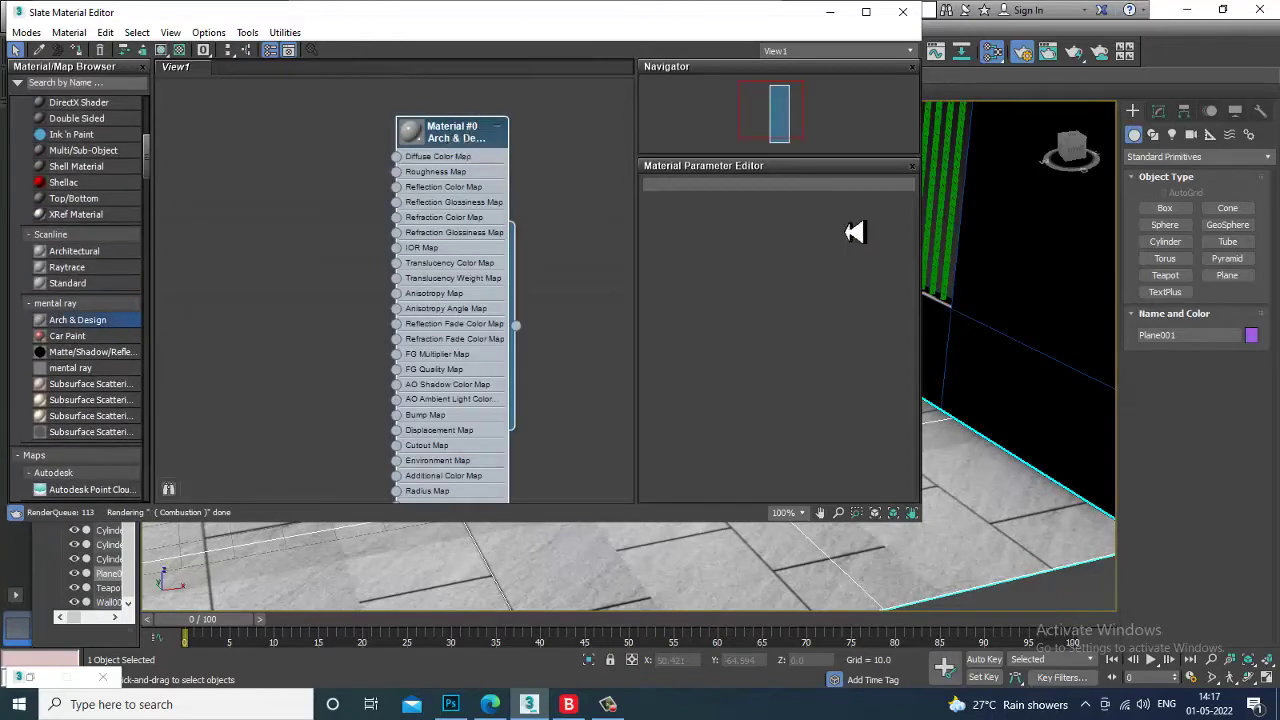
- Apply the Glazed Ceramic Tiles template to the new material, assign it to the floor plane and minimize the editor
click(899, 220)
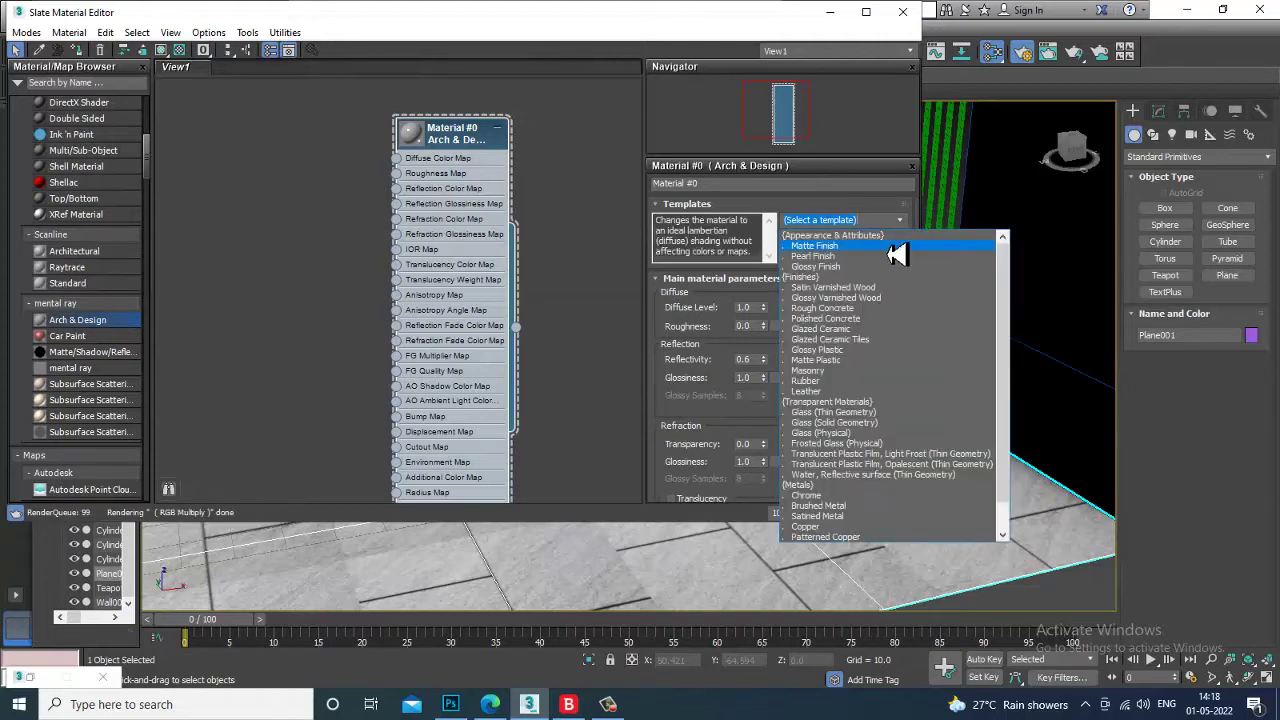
click(889, 341)
middle_drag(469, 237, 585, 240)
scroll(443, 317, down, 1)
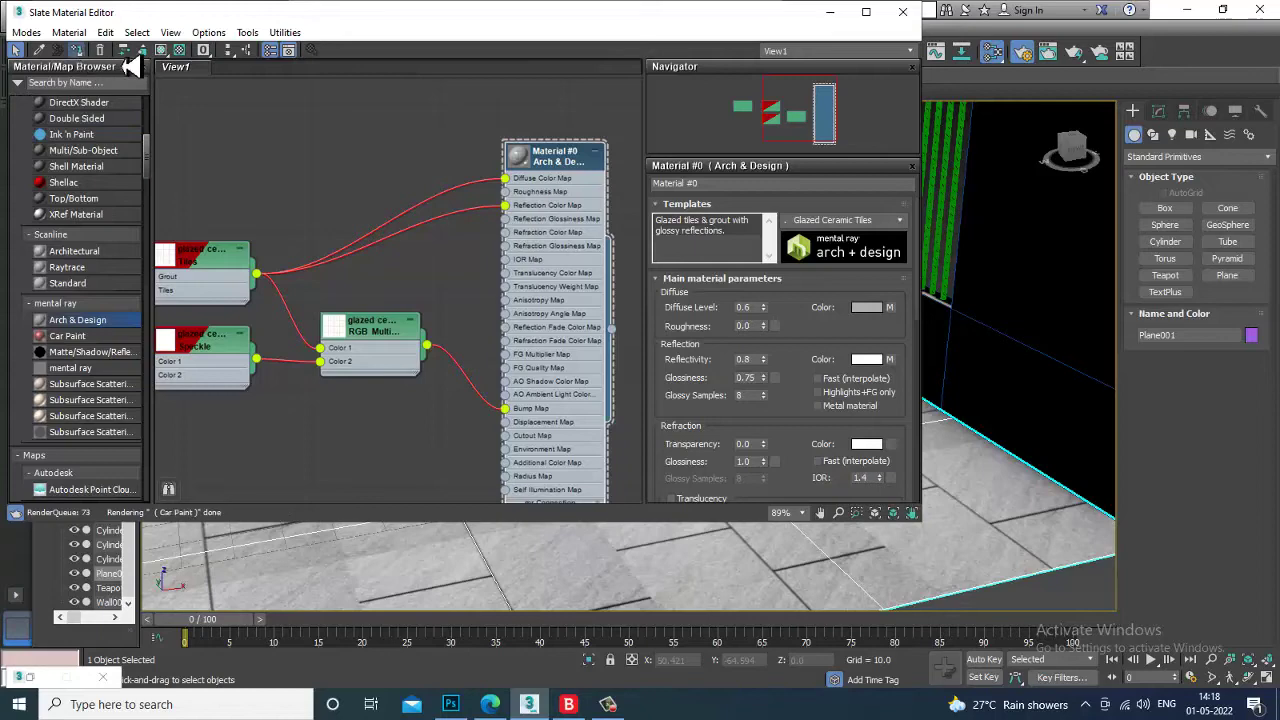
click(161, 50)
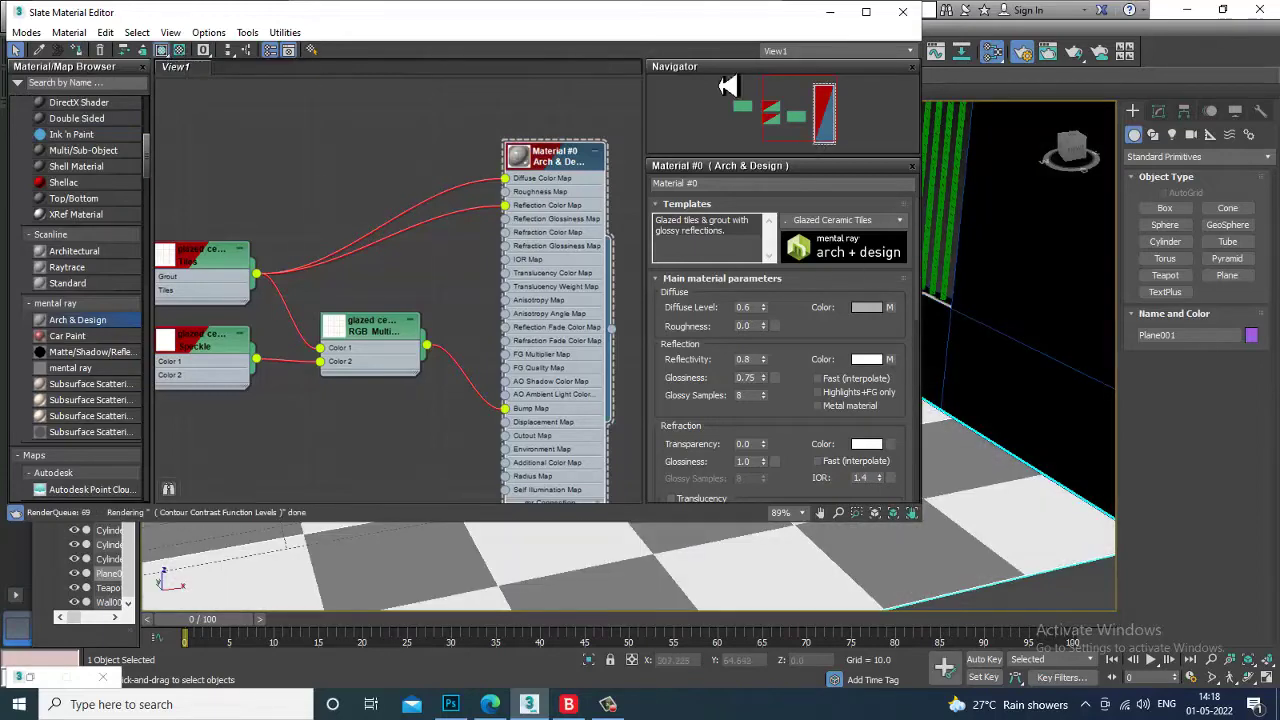
click(831, 13)
- Select the teapot and add a second Arch & Design material below the floor material's node
mouse_move(856, 487)
alt+middle_down()
mouse_move(806, 463)
mouse_move(868, 471)
alt+middle_up()
scroll(820, 471, down, 3)
scroll(814, 471, up, 2)
alt+middle_drag(705, 463, 622, 449)
click(586, 473)
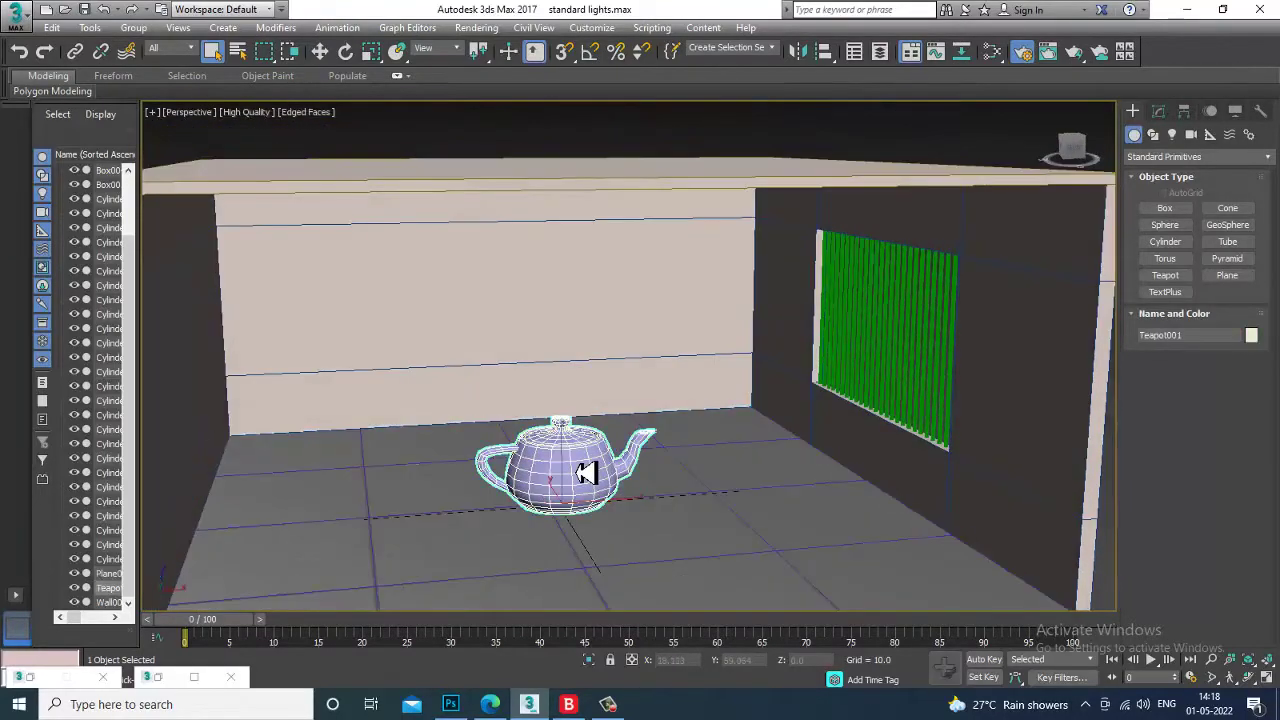
key(m)
middle_drag(520, 470, 477, 220)
drag(116, 321, 296, 215)
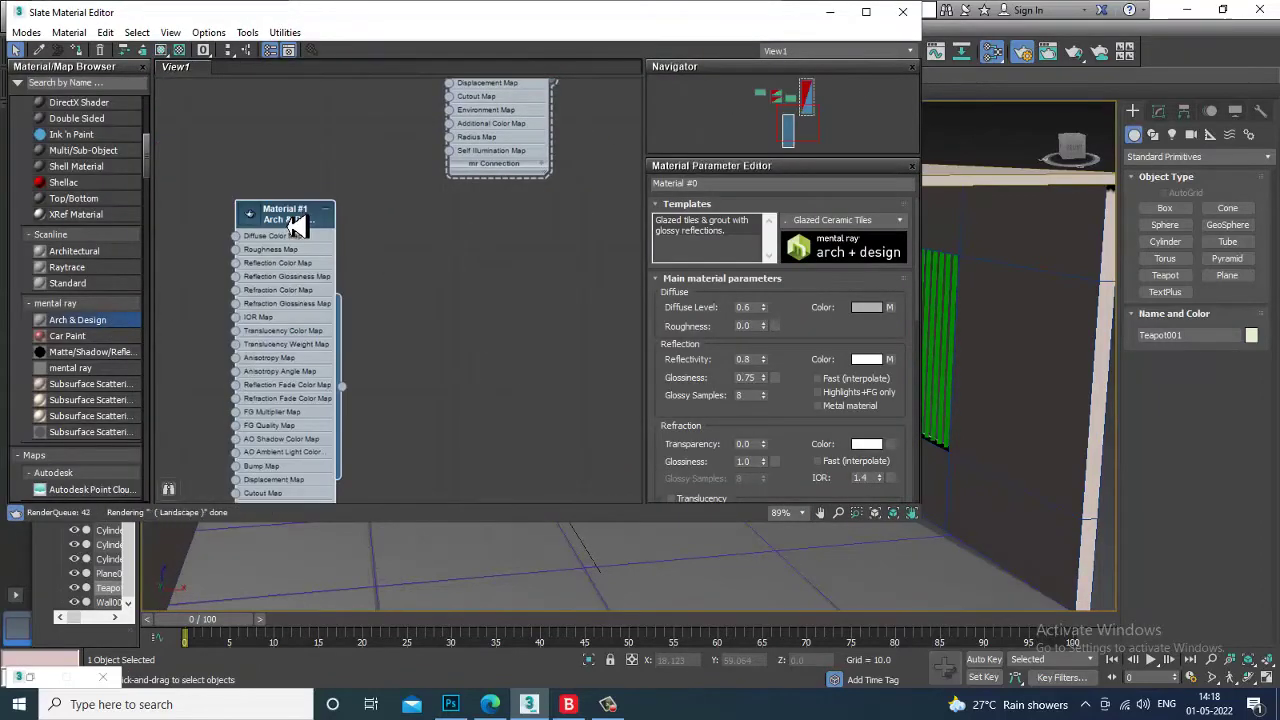
- Set the second material's template to Glass (Solid Geometry) and assign it to the teapot
click(898, 221)
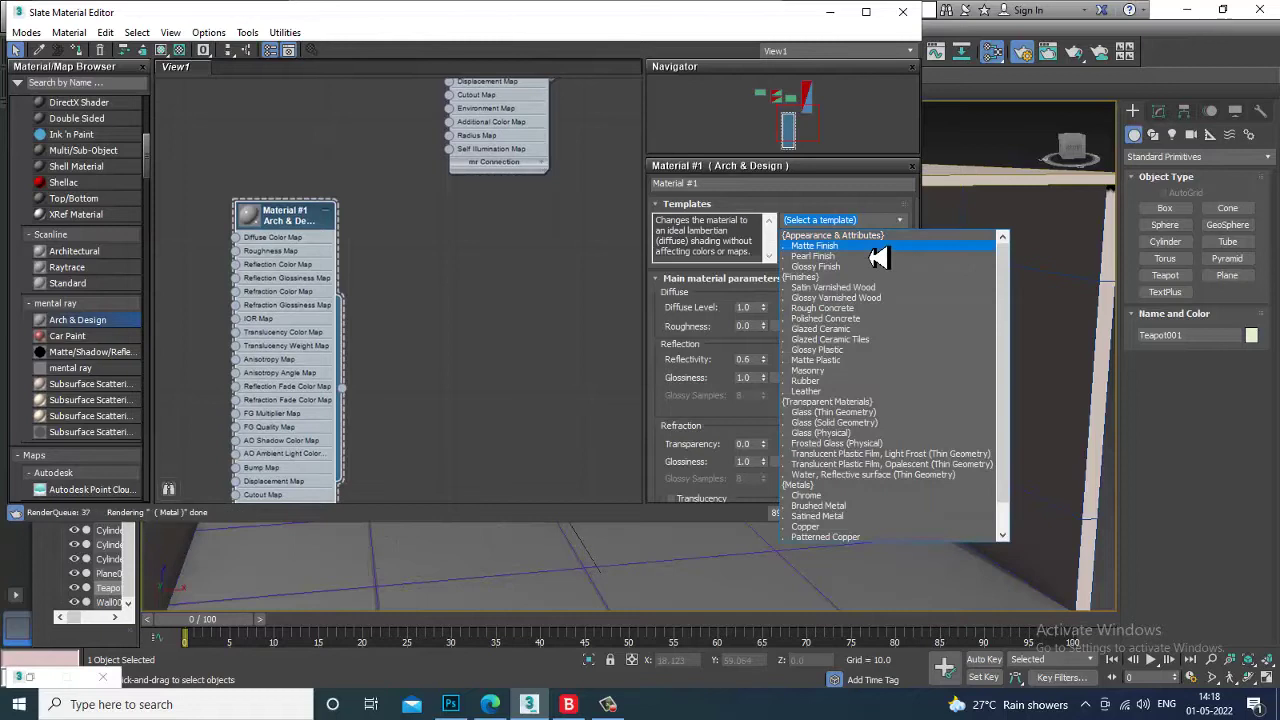
click(872, 250)
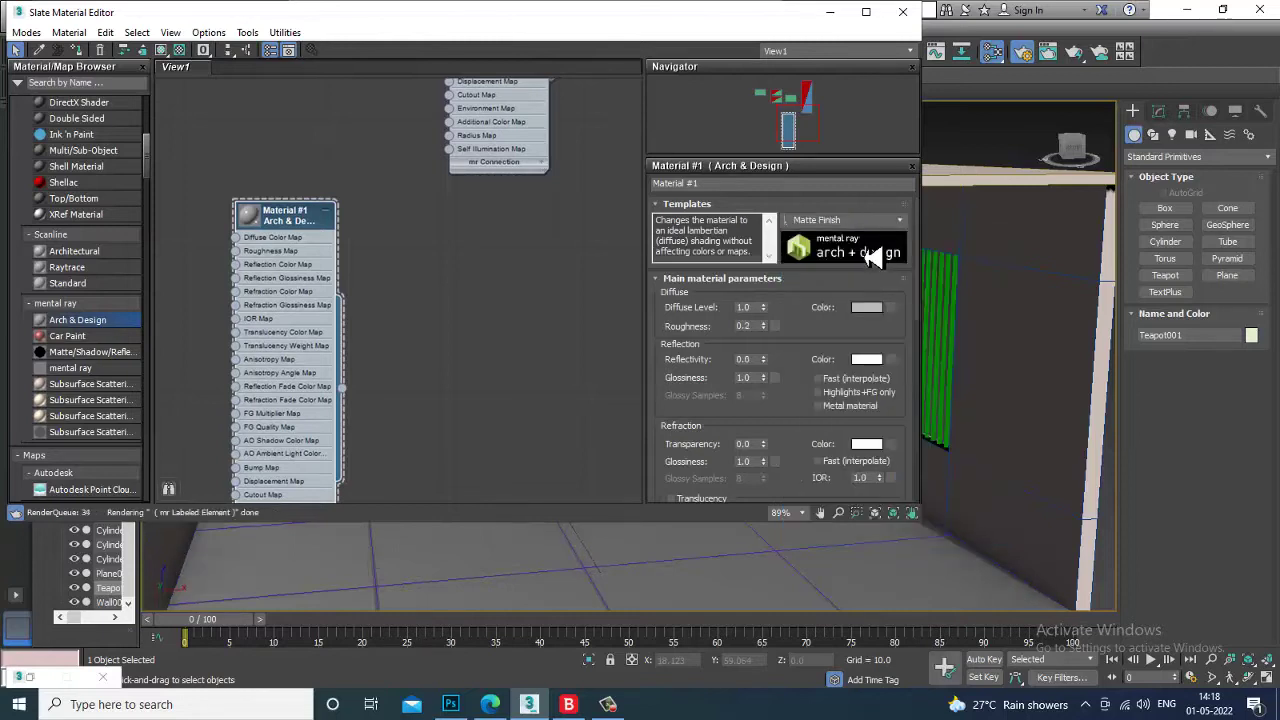
click(903, 222)
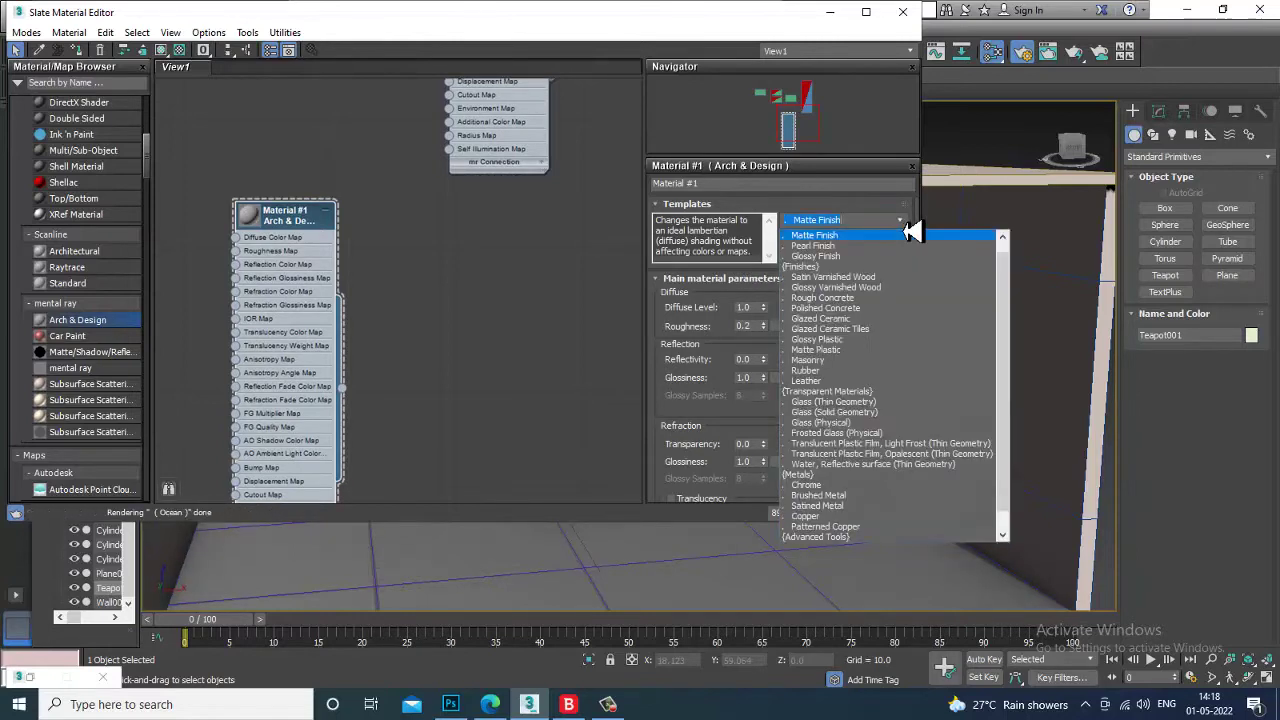
click(880, 412)
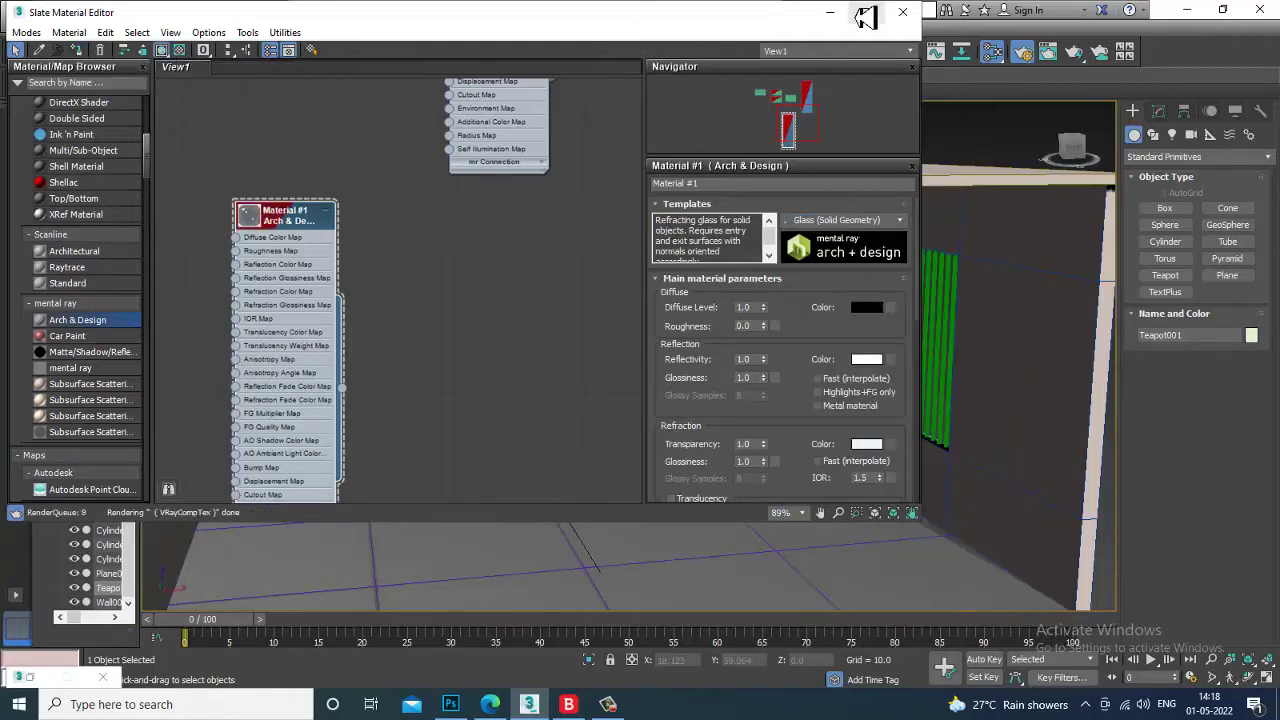
click(831, 12)
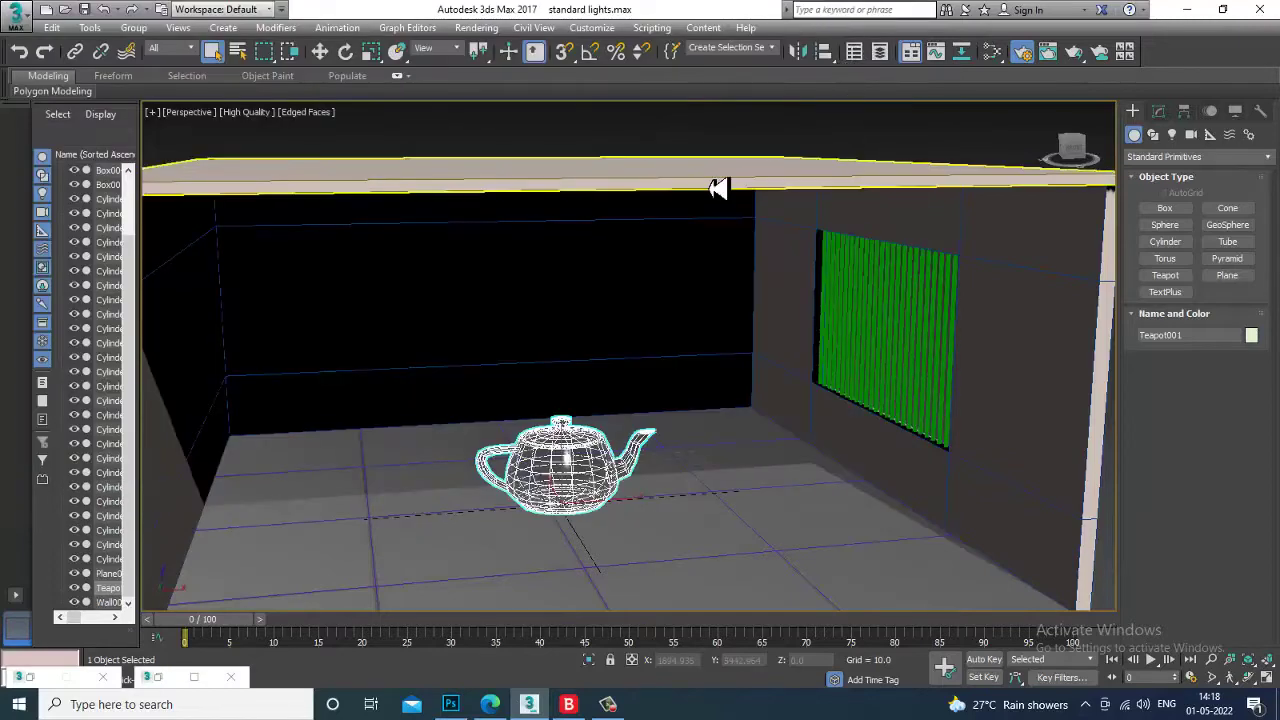
- Select the walls and the ceiling together and add a third Arch & Design material, showing its parameters
alt+middle_drag(783, 391, 846, 349)
click(850, 260)
ctrl+click(758, 221)
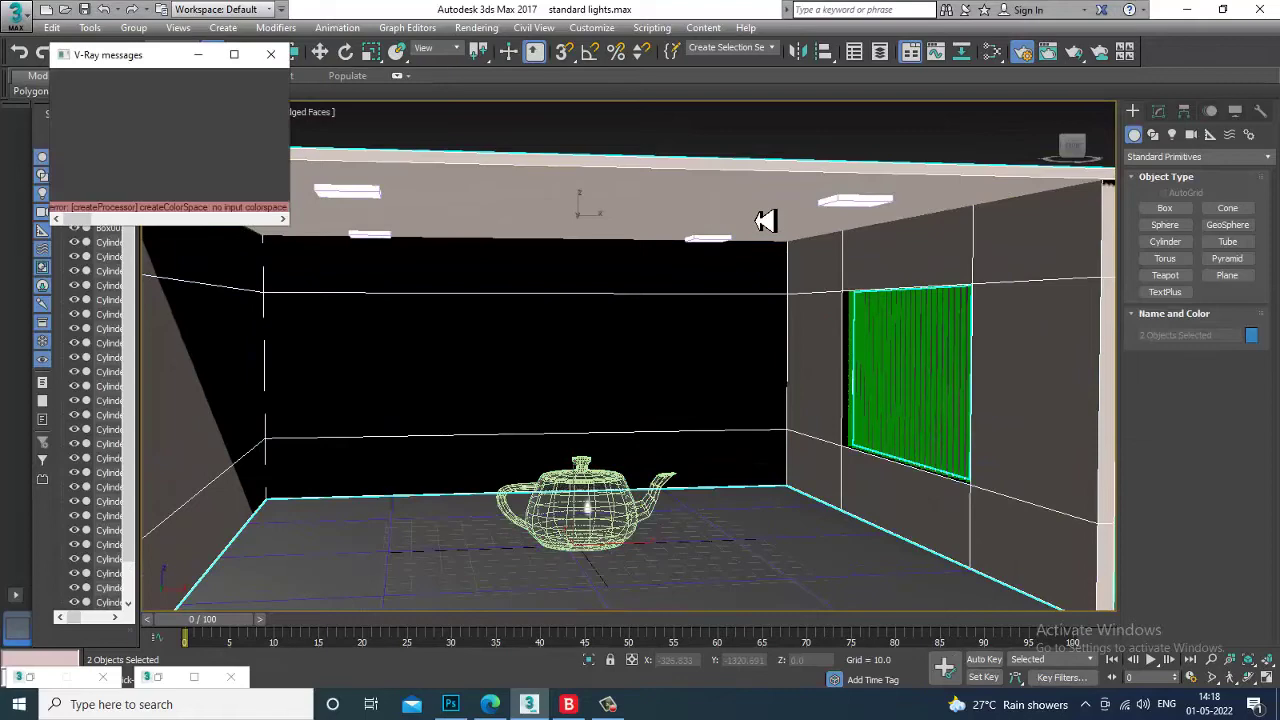
key(m)
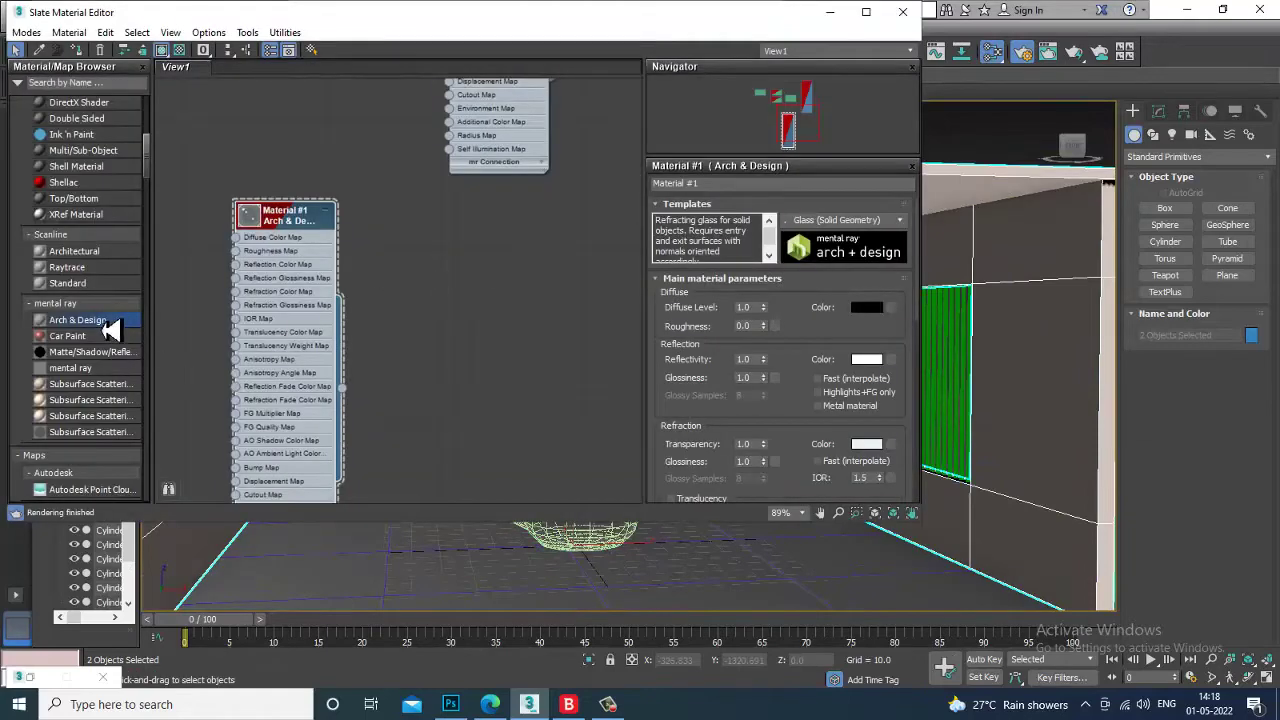
drag(567, 248, 566, 246)
double_click(566, 246)
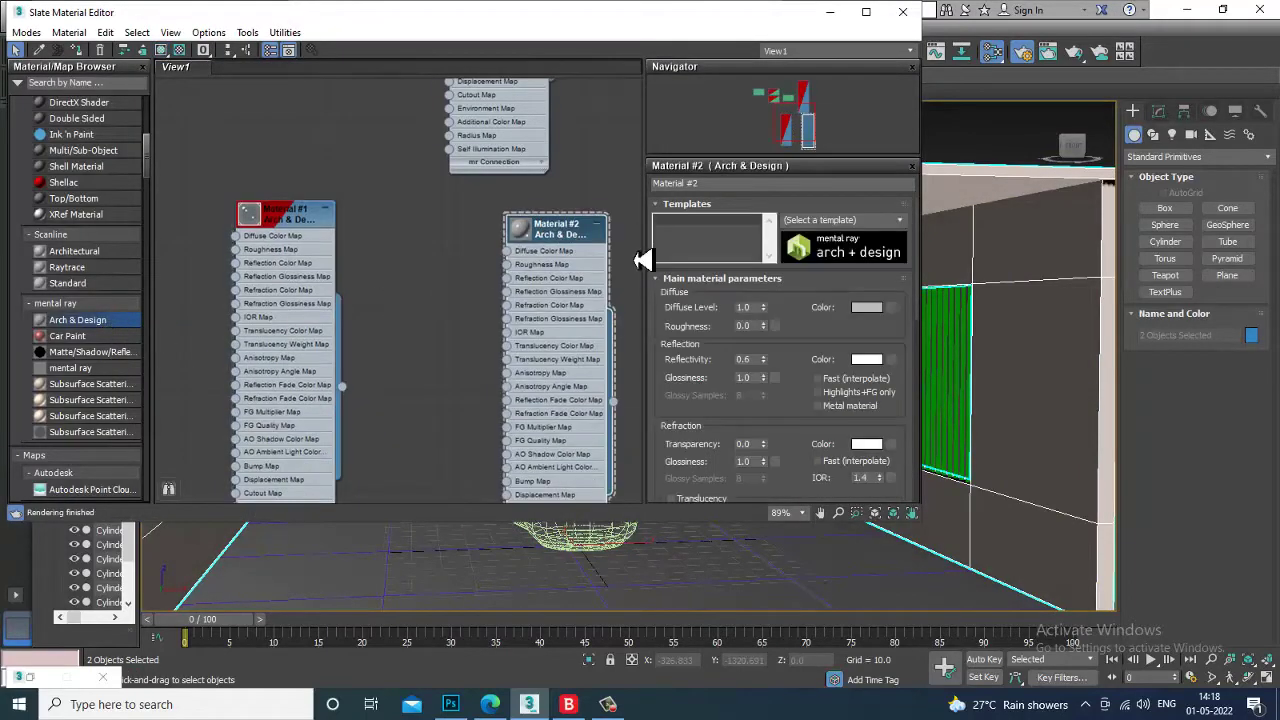
- Give the third material the Matte Finish template and a light peach diffuse color, and assign it to the walls and ceiling
click(886, 230)
click(866, 252)
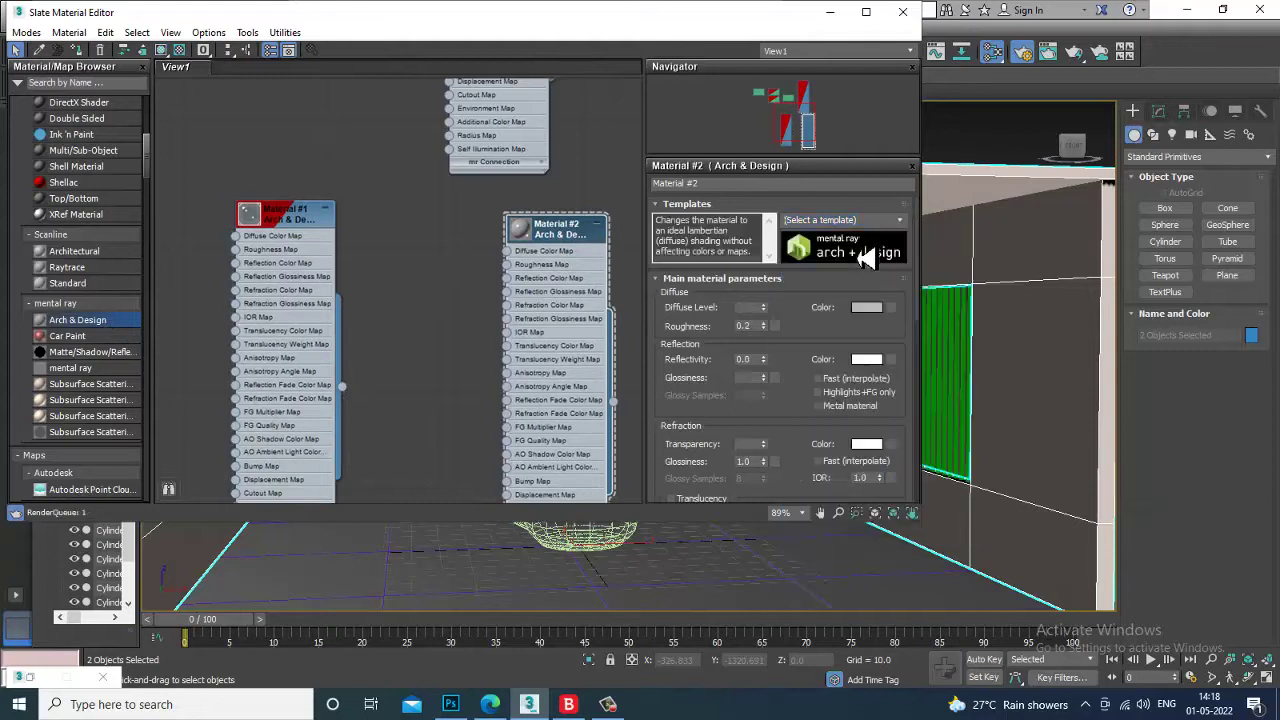
click(866, 308)
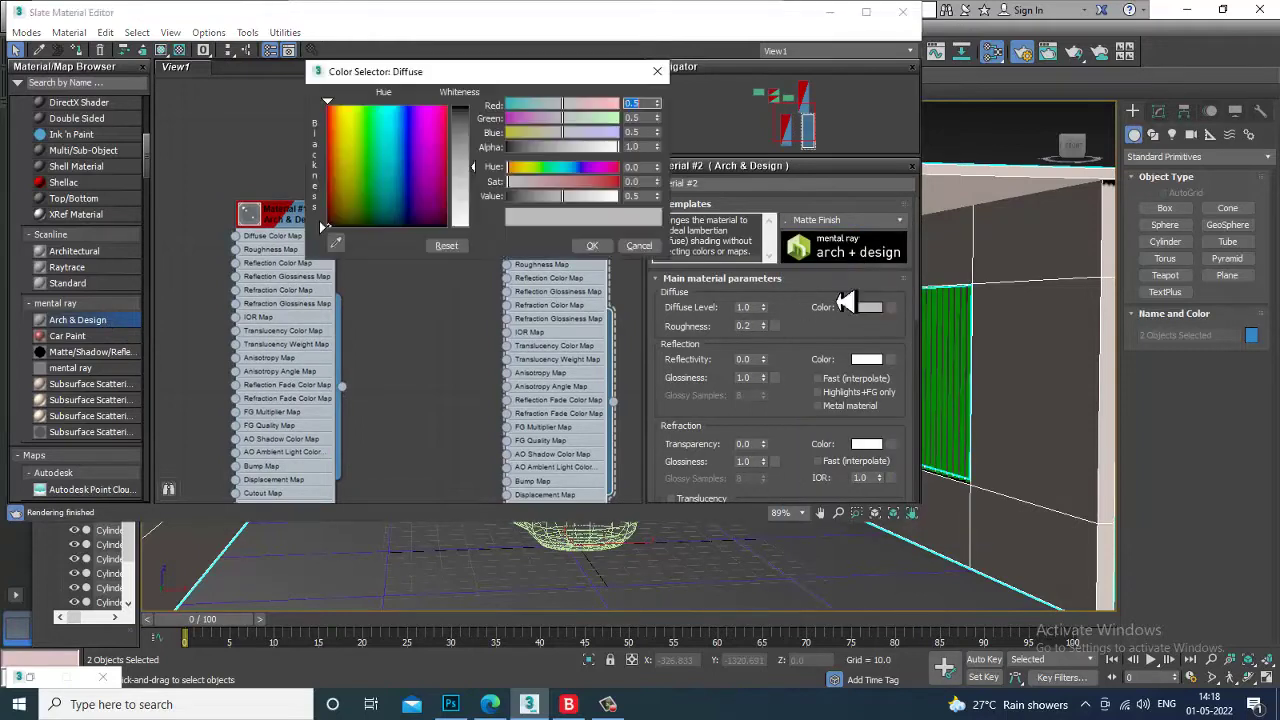
click(336, 149)
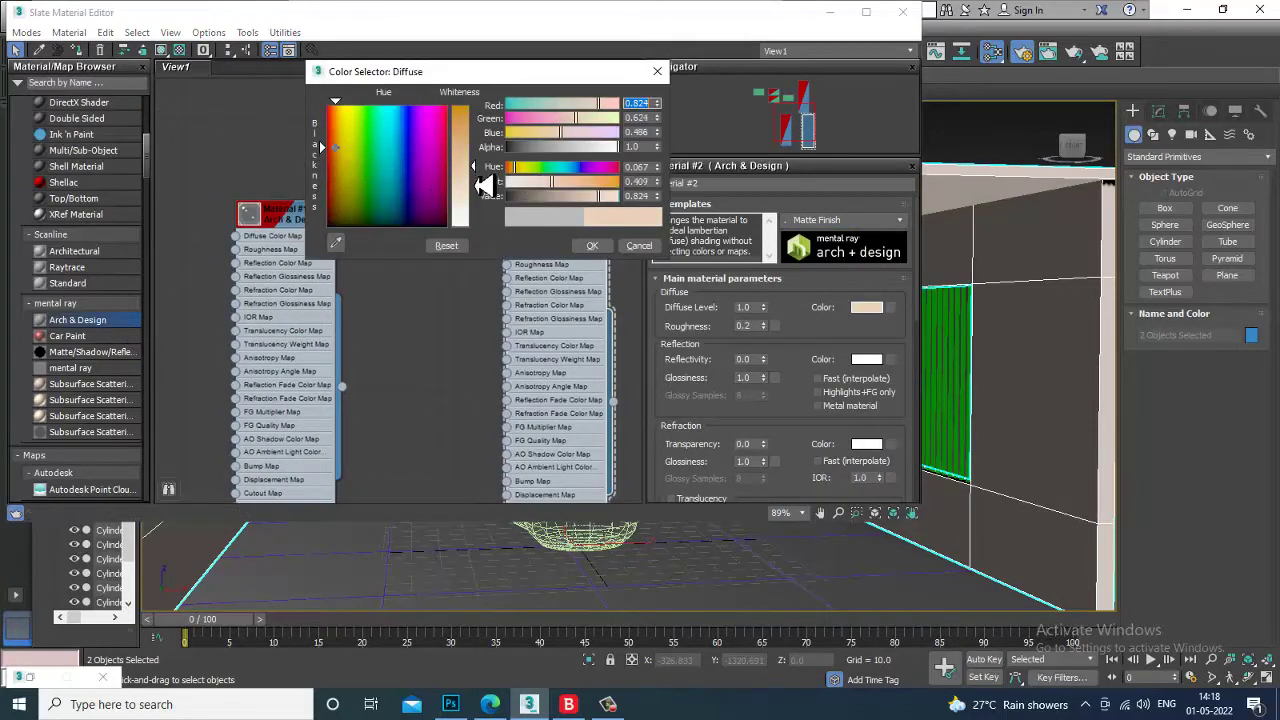
click(592, 245)
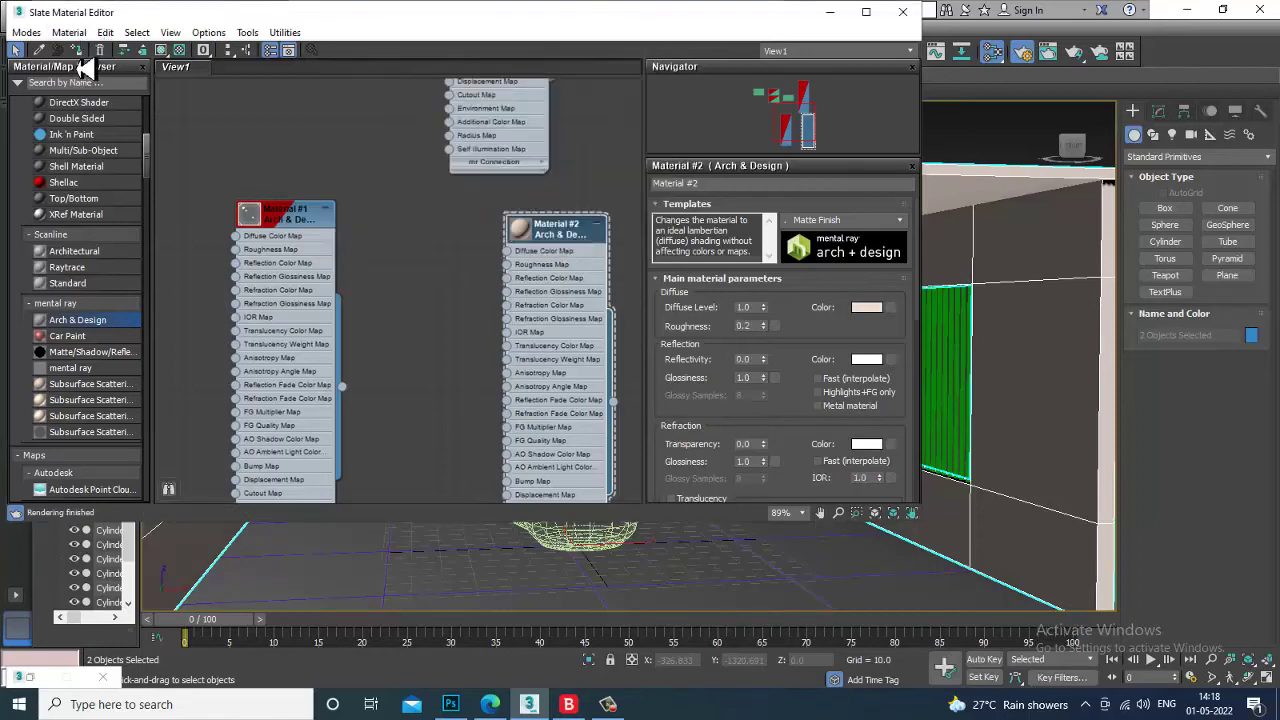
click(829, 12)
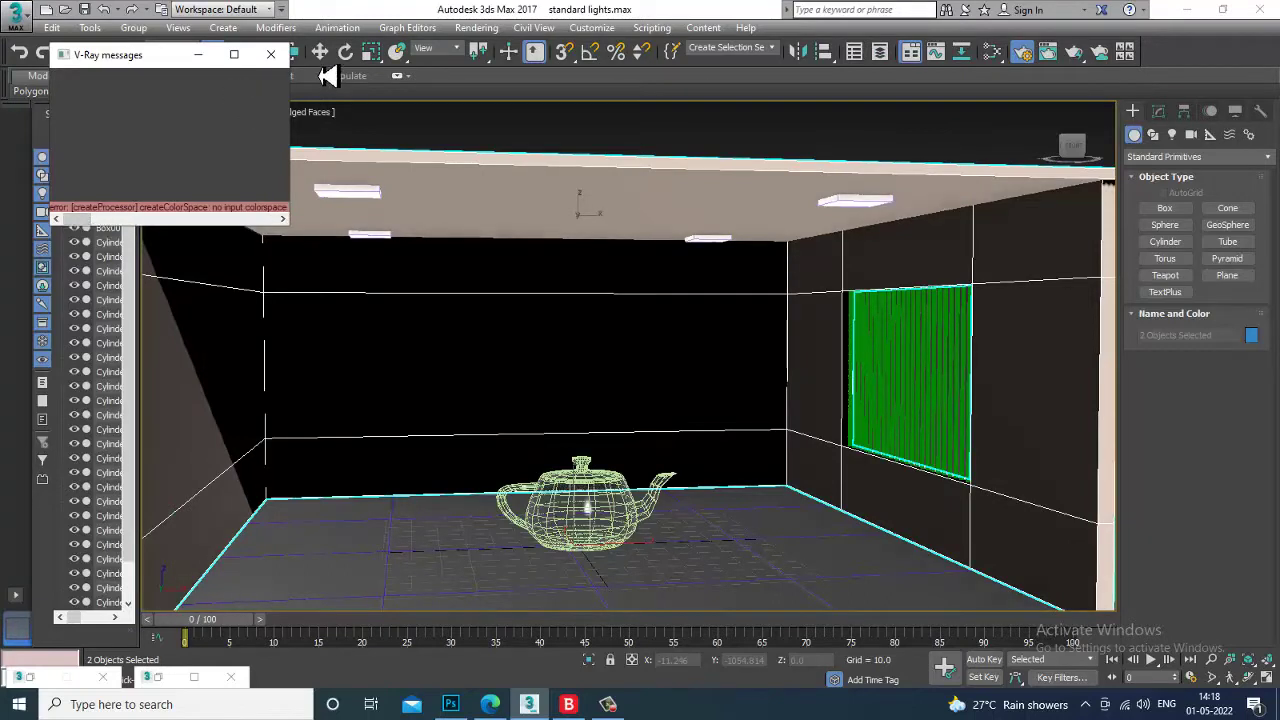
- Close the V-Ray messages window, clear the selection and close the Render Setup dialog
click(270, 54)
click(604, 142)
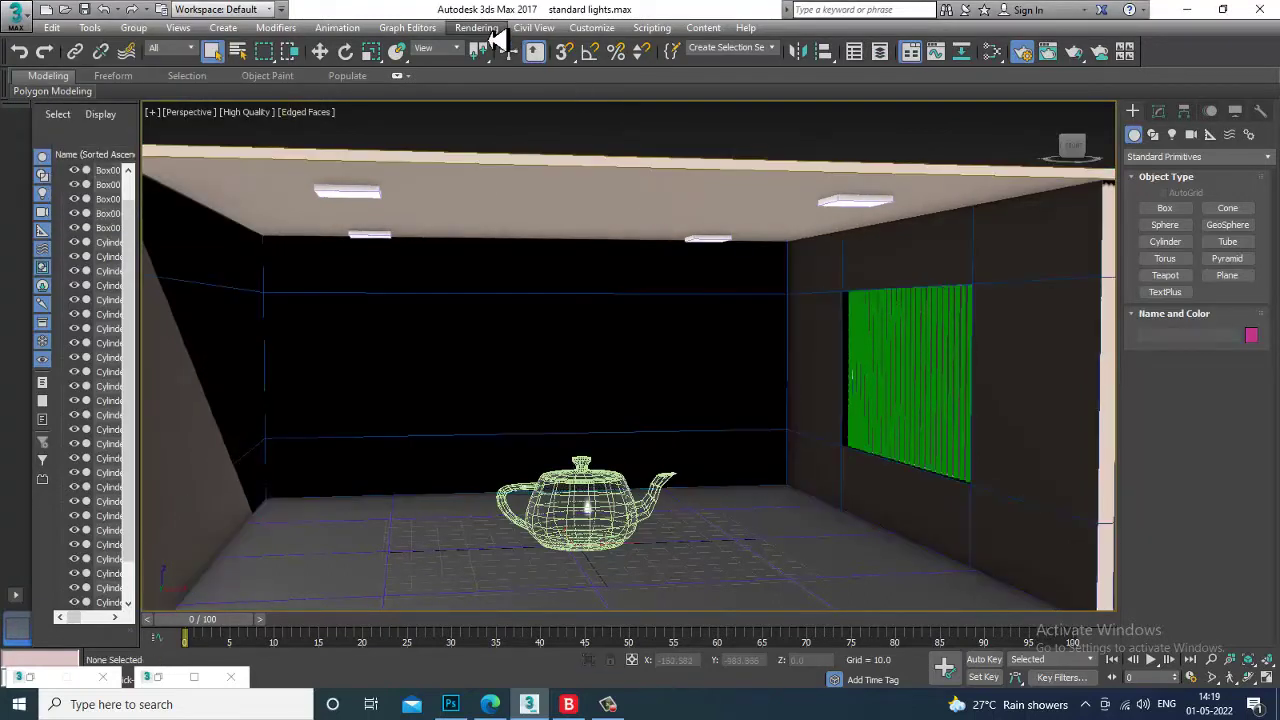
click(488, 29)
click(558, 104)
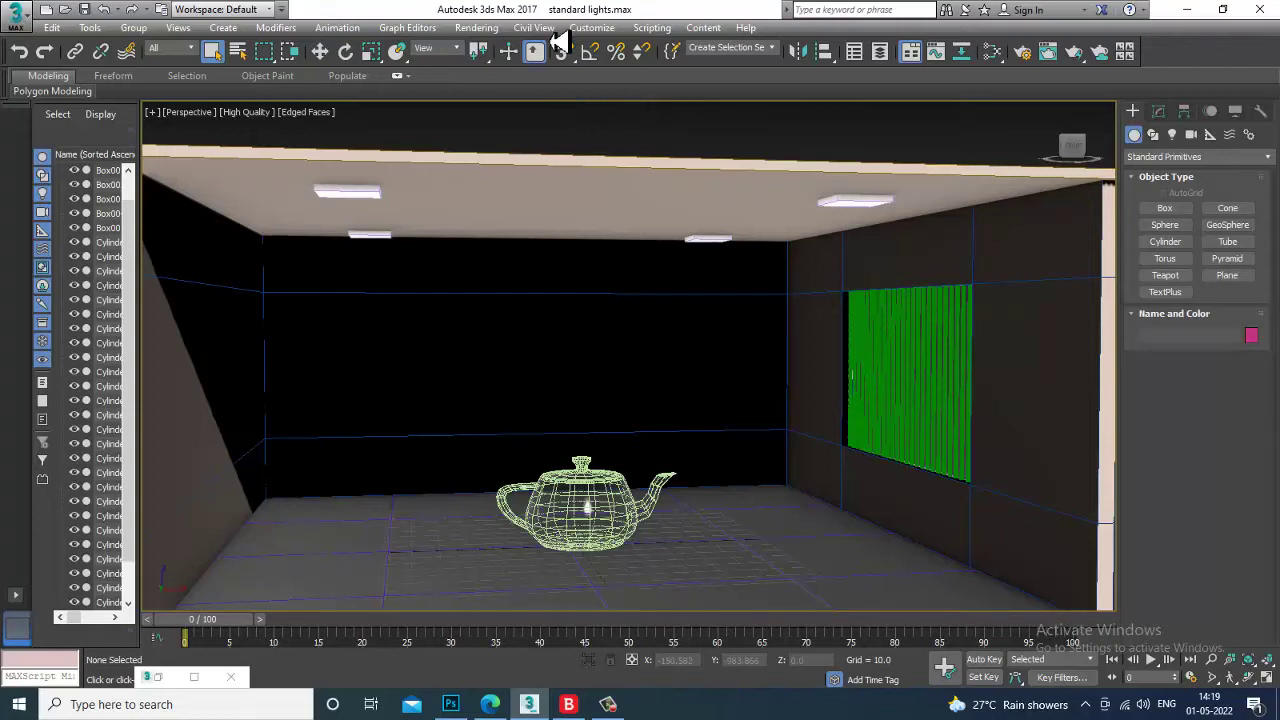
click(476, 27)
click(532, 106)
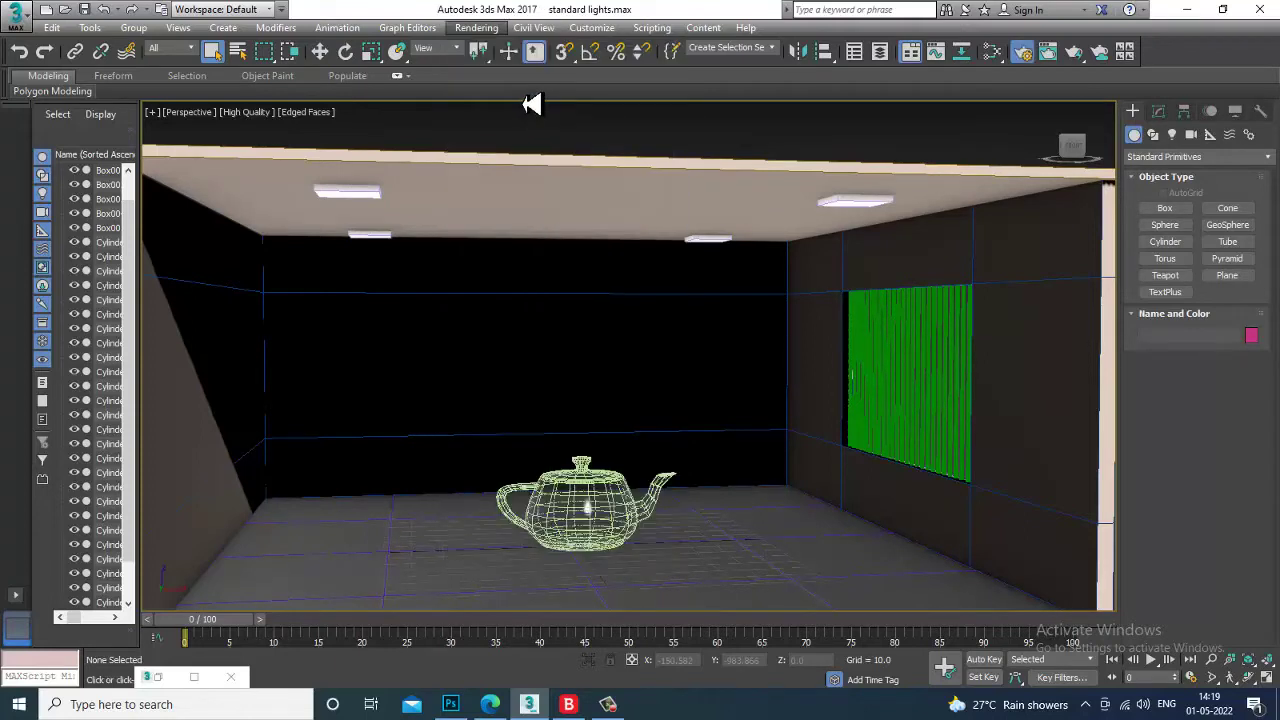
click(627, 124)
click(627, 124)
click(766, 48)
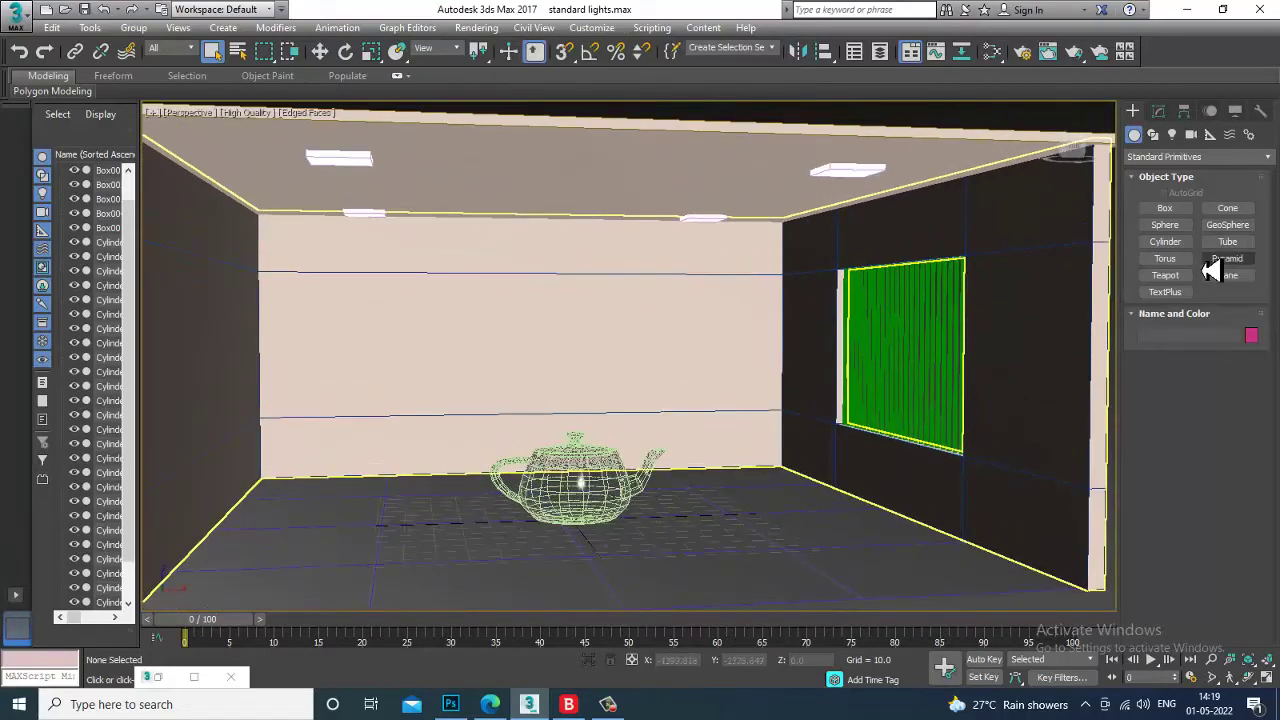
- Start creating a photometric Target Light and accept the recommended mr Photographic Exposure Control
click(1172, 134)
click(1188, 157)
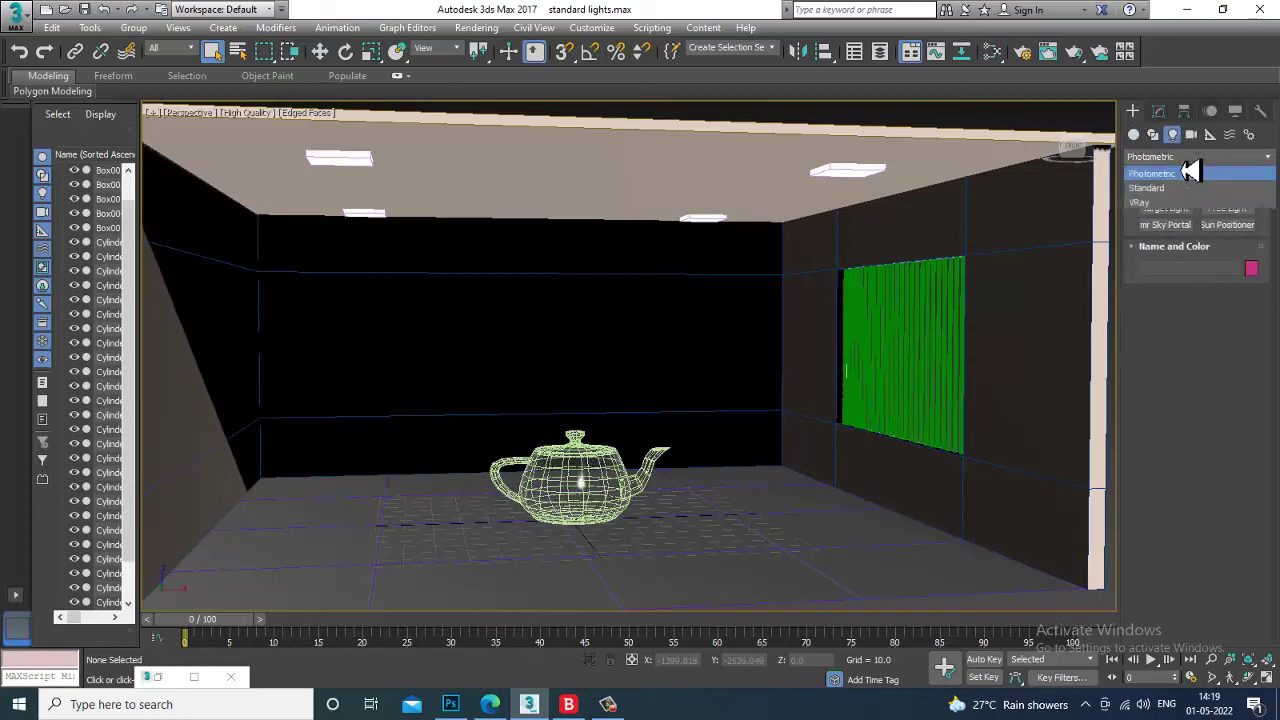
click(1193, 185)
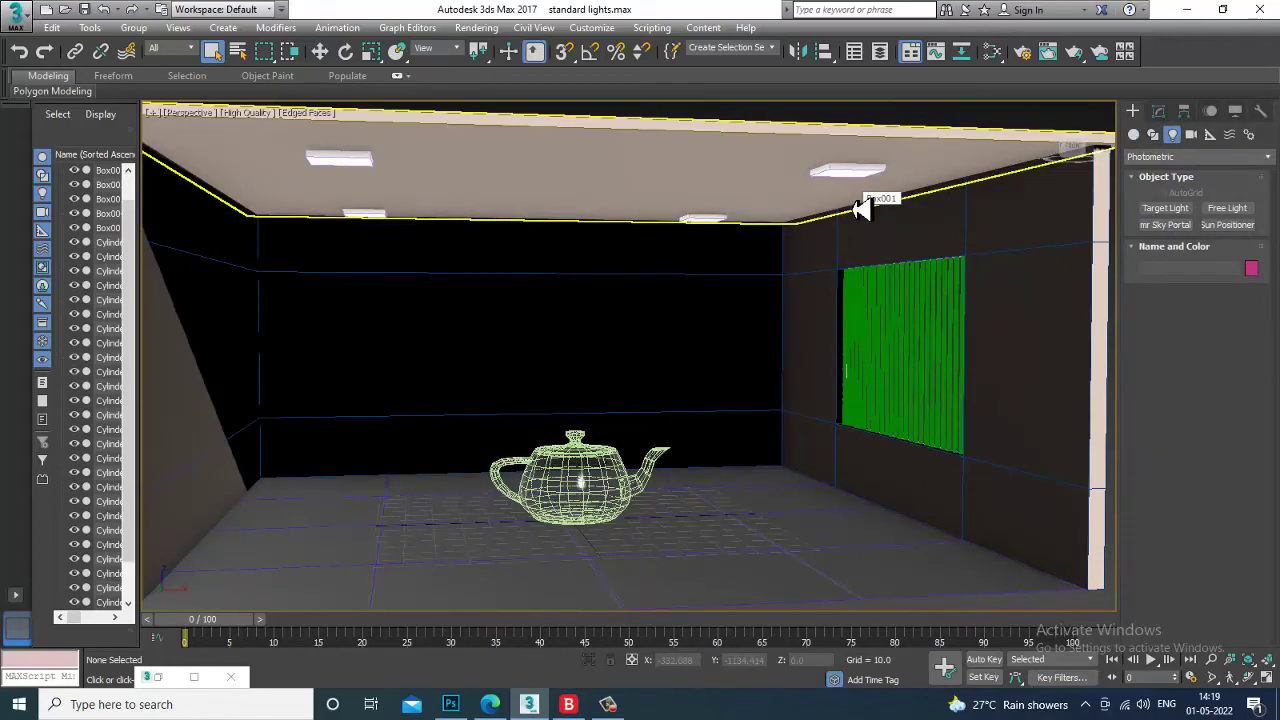
click(1162, 208)
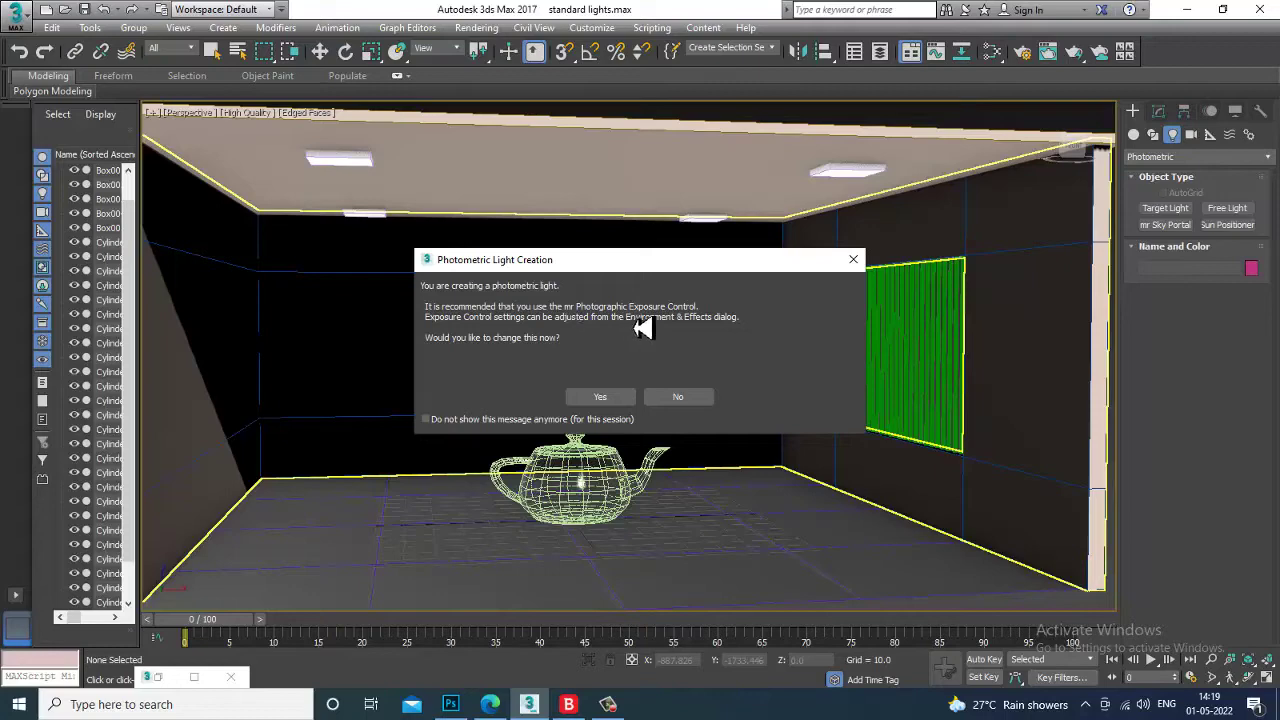
click(624, 400)
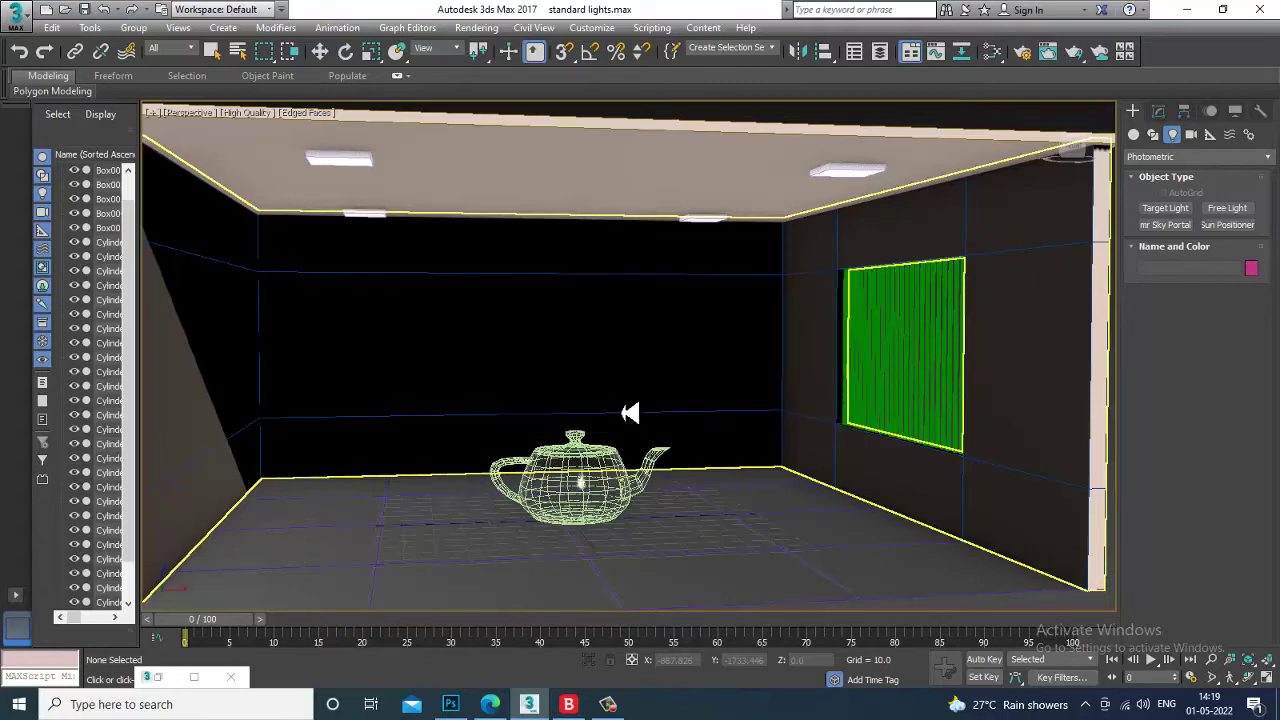
- Draw the target light in the front view from just below a ceiling fixture straight down to the floor
key(alt+w)
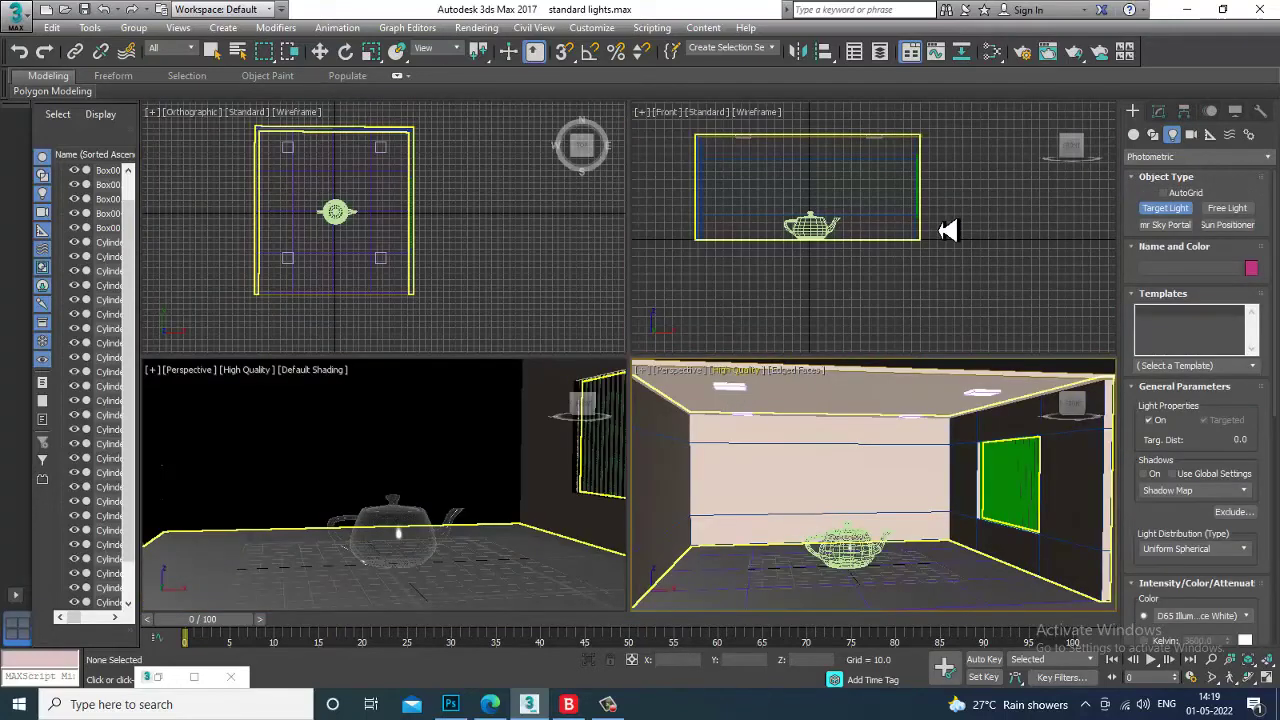
key(alt+w)
scroll(651, 214, up, 6)
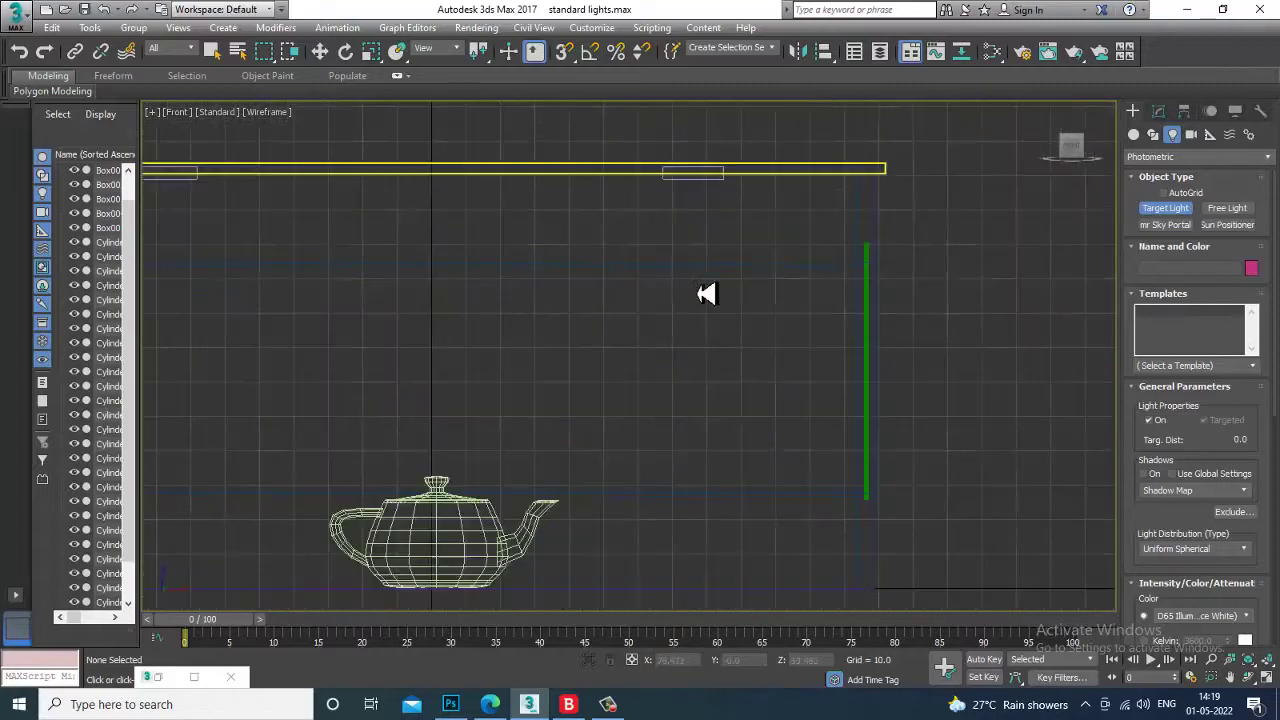
drag(693, 184, 694, 590)
- Move the light and its target beneath the rear ceiling fixture nearest the window, with the light at about X 76.355, Y 106.708, Z 113.599
key(w)
key(alt+w)
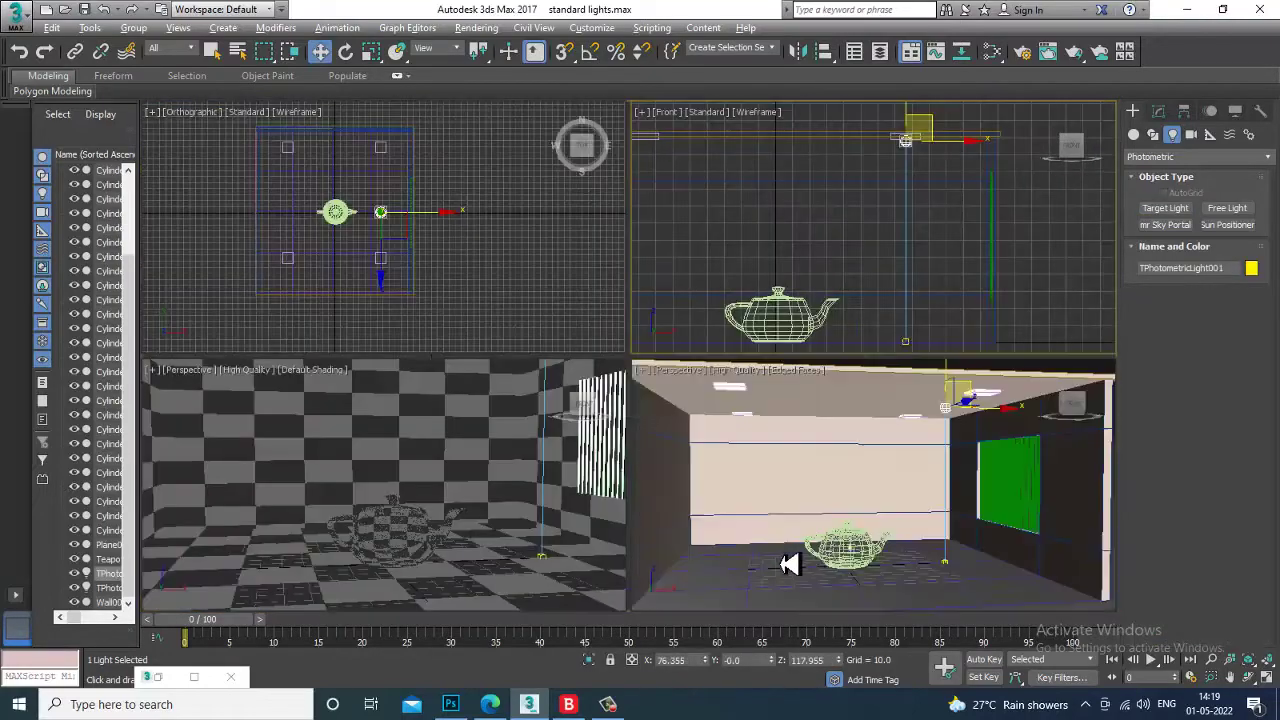
key(alt+w)
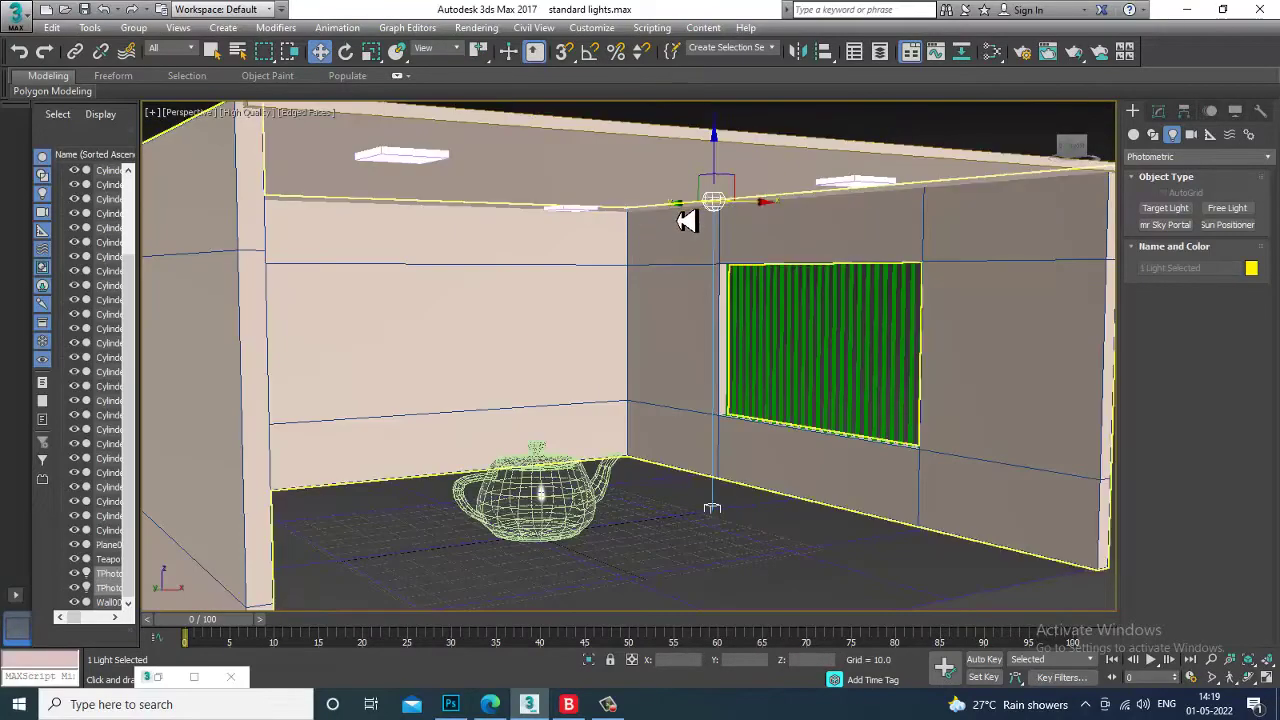
mouse_move(697, 206)
mouse_down()
mouse_move(558, 220)
mouse_move(587, 225)
mouse_up()
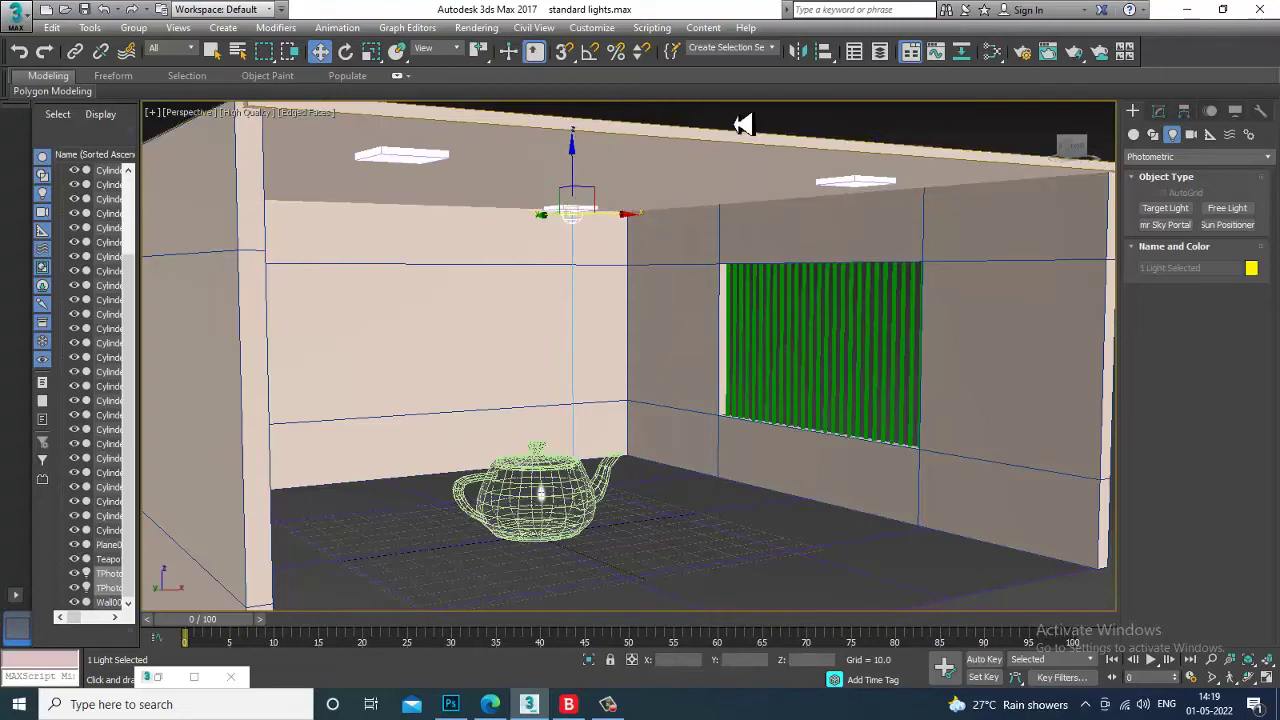
drag(583, 178, 585, 191)
- Restrict selection to Lights and raise the light's target slightly above the floor, to about Z 1.407
mouse_move(586, 189)
alt+middle_down()
mouse_move(774, 334)
mouse_move(703, 423)
mouse_move(626, 484)
mouse_move(646, 521)
alt+middle_up()
key(F3)
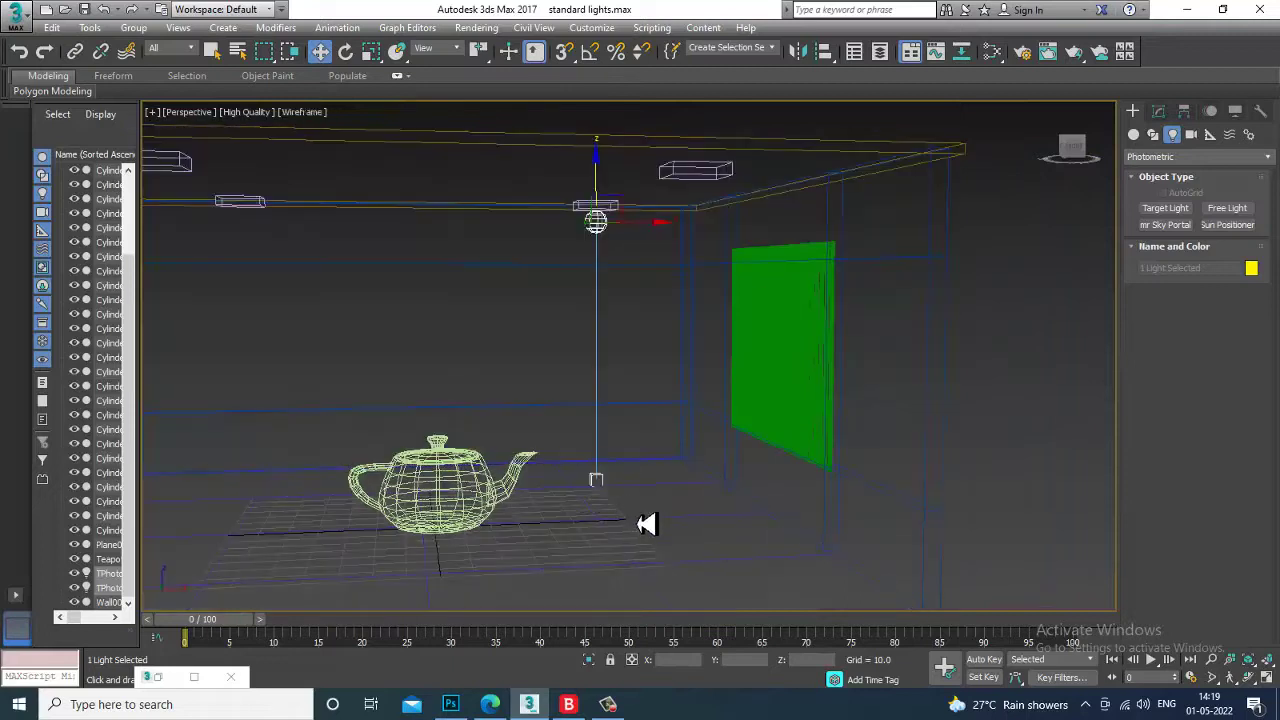
drag(656, 548, 655, 547)
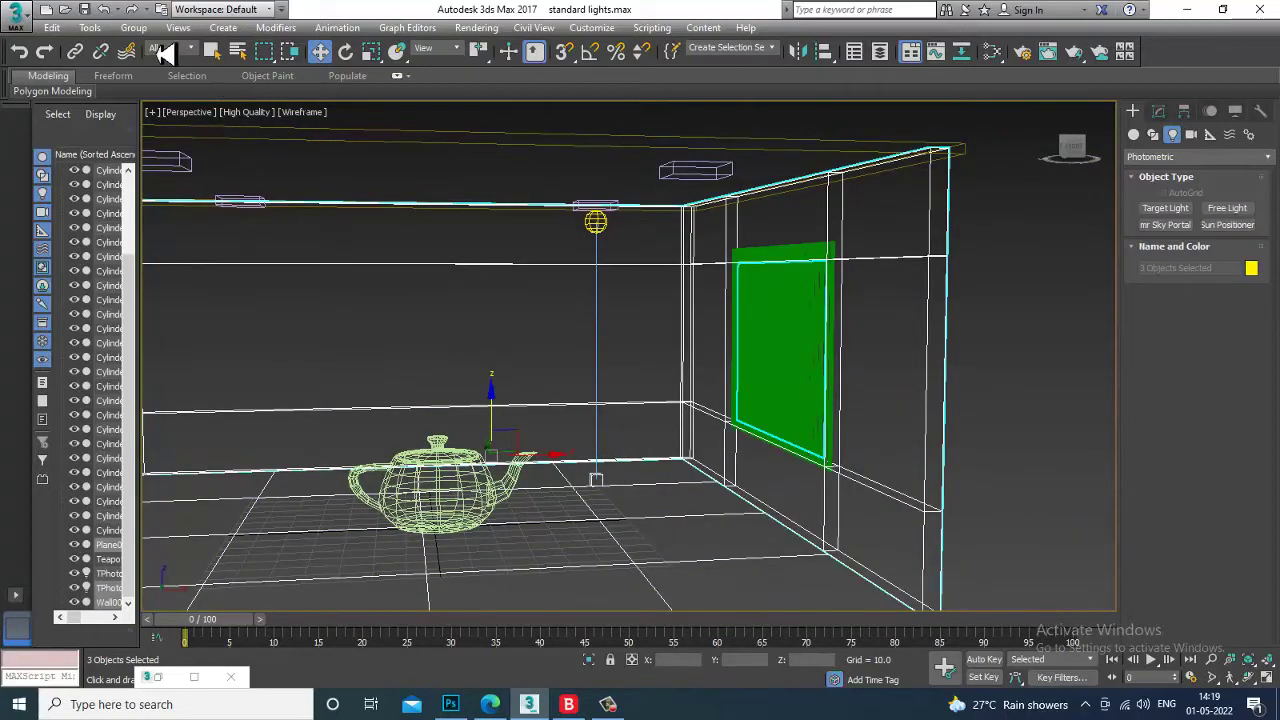
click(165, 52)
click(165, 94)
click(628, 451)
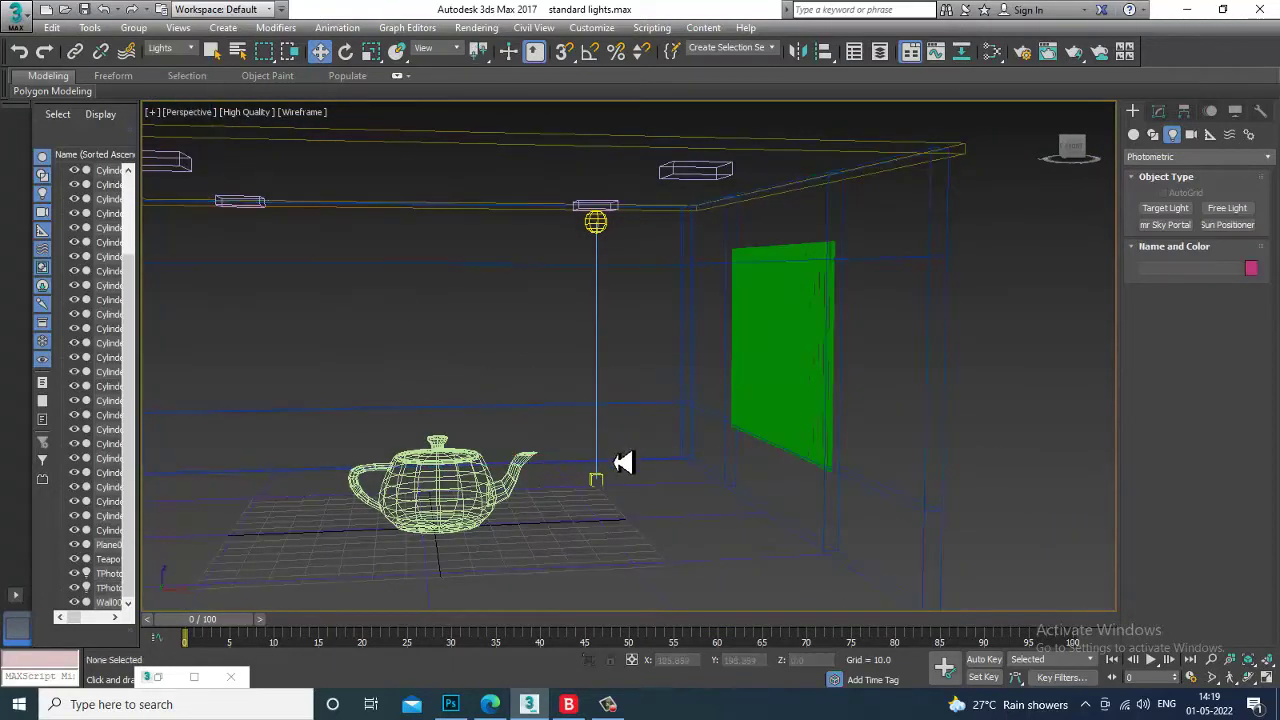
drag(603, 488, 603, 437)
key(F3)
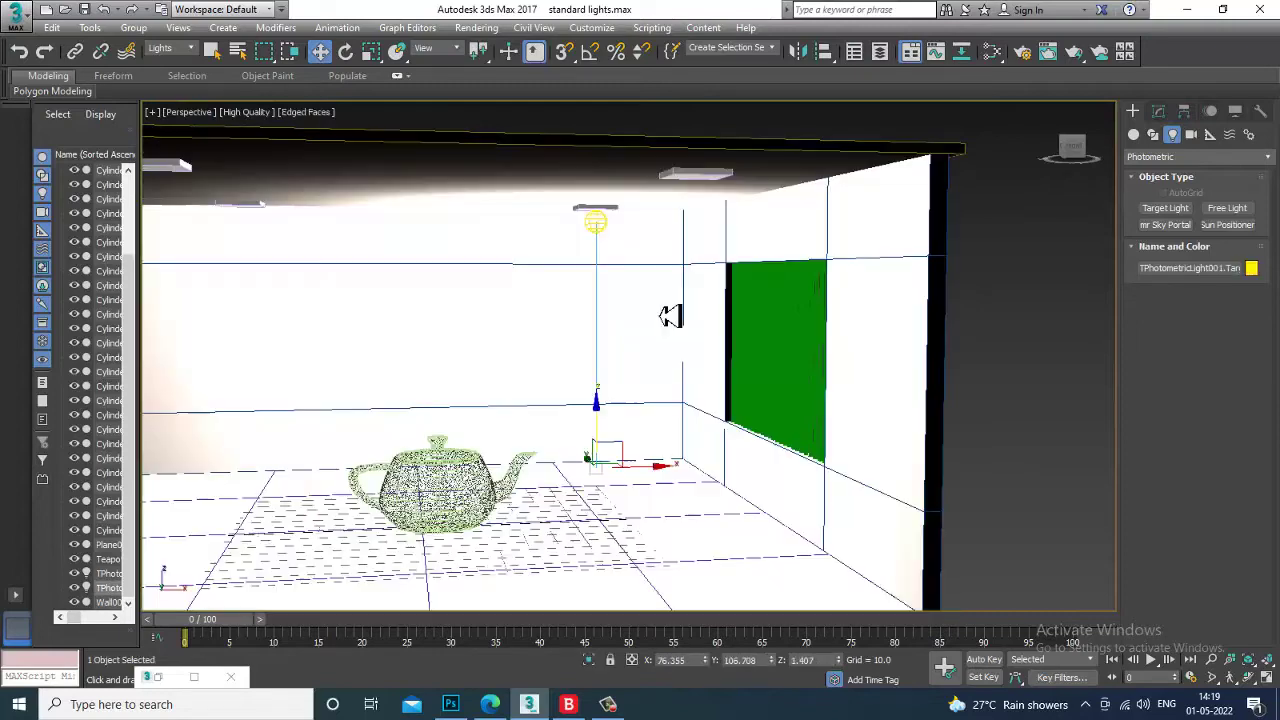
- Apply the 100W Bulb template to the target light and make it targeted again
click(604, 228)
click(1159, 112)
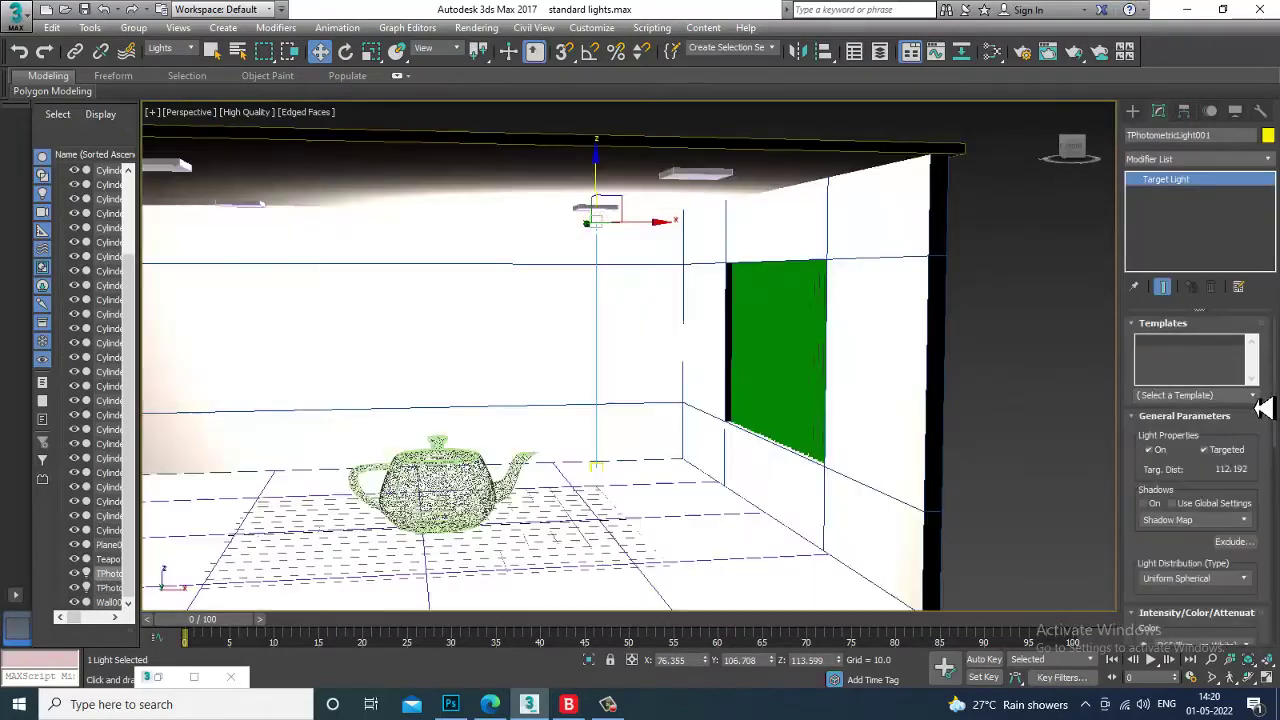
click(1252, 396)
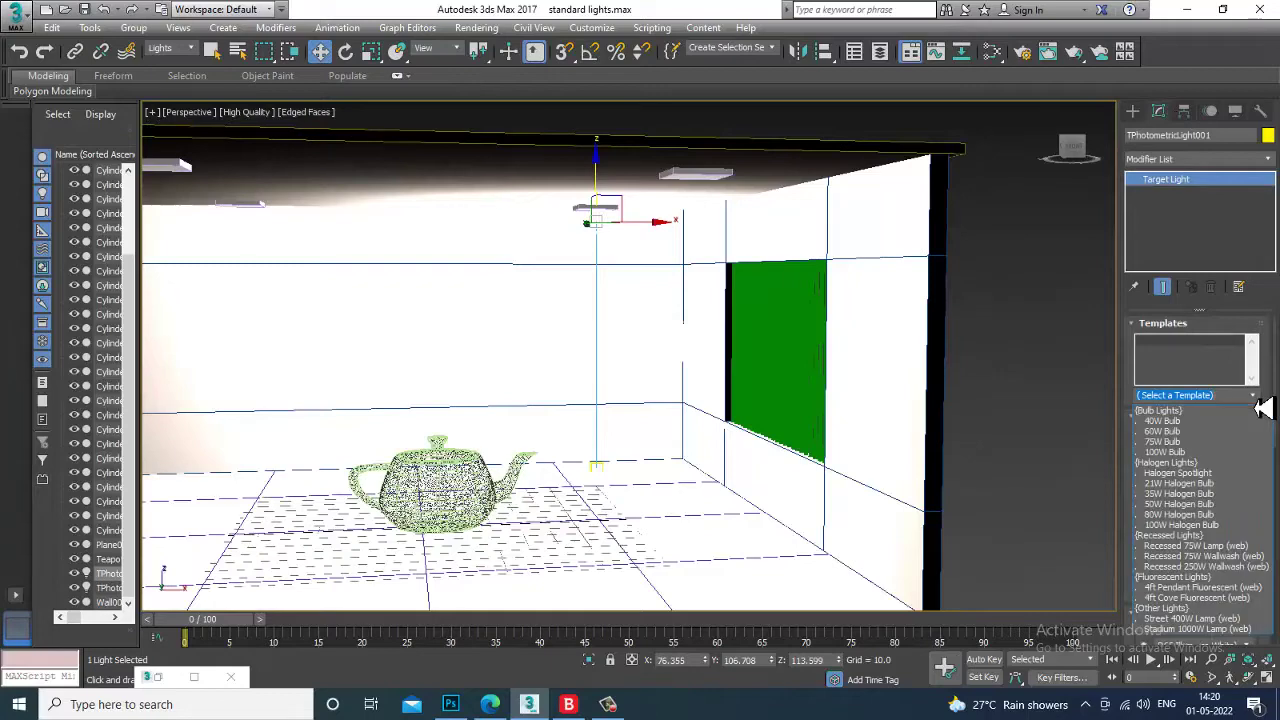
click(1220, 453)
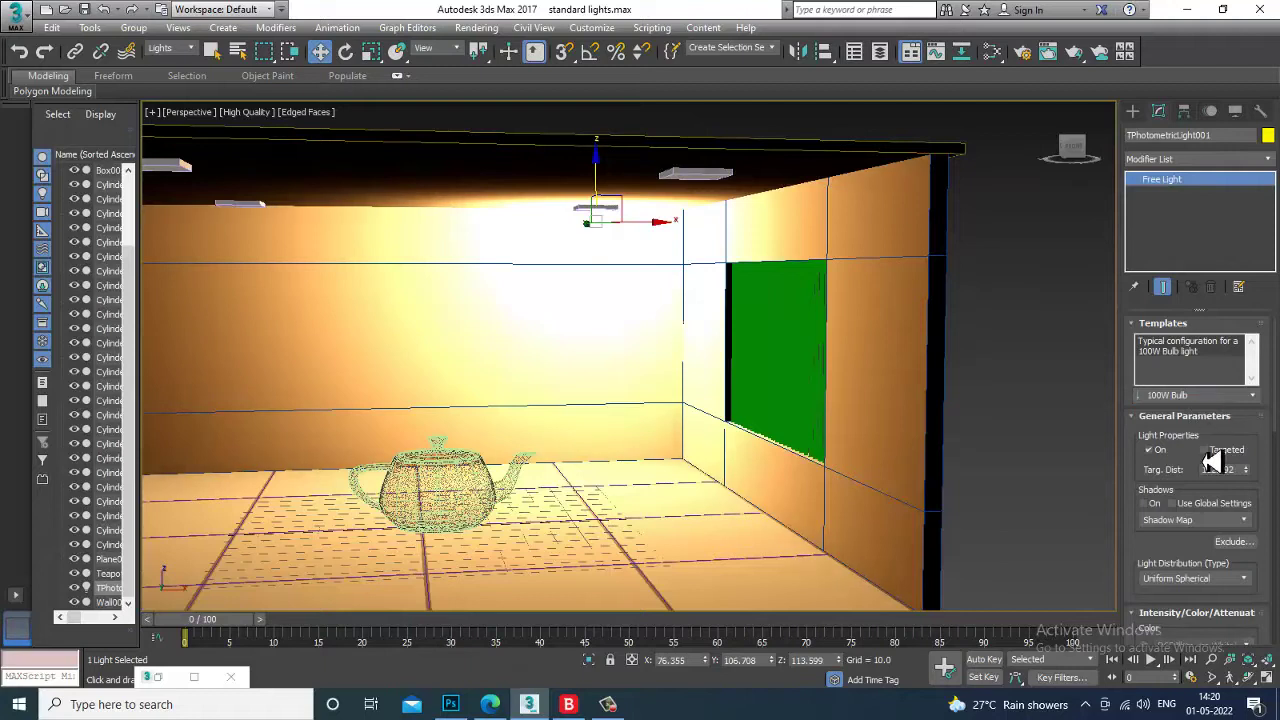
click(1206, 450)
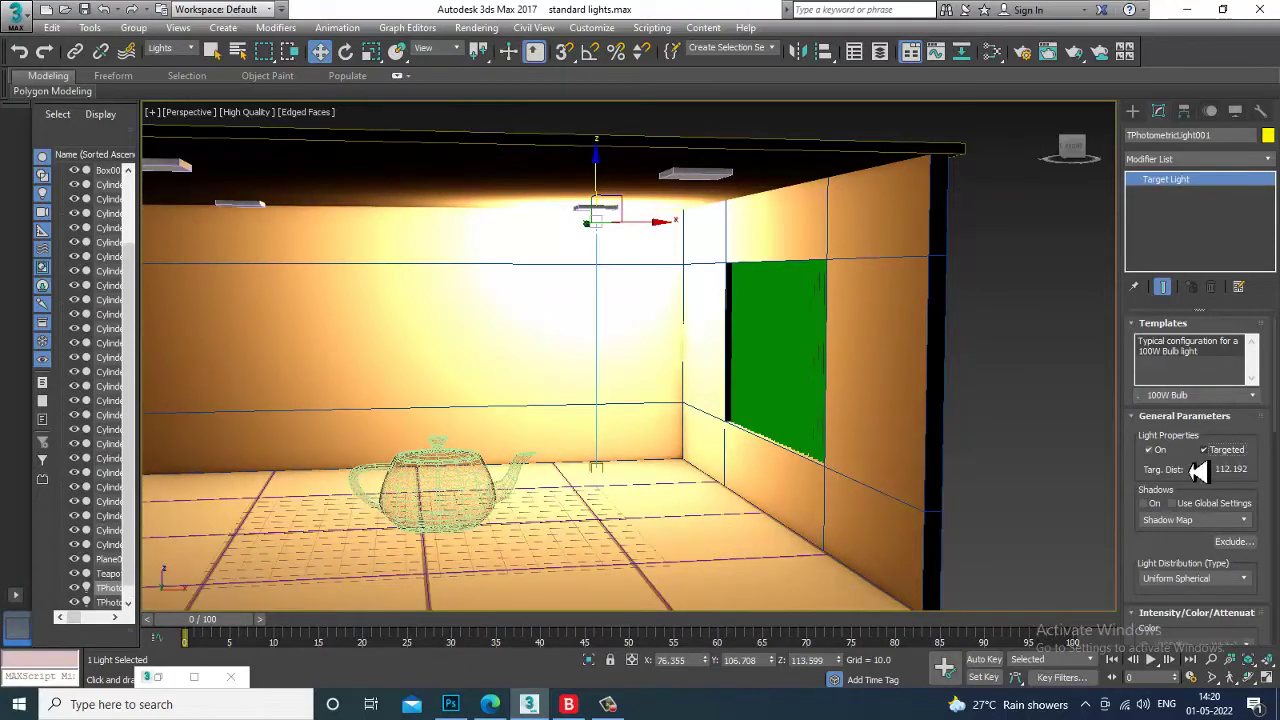
- Turn on the light's shadows and set the shadow type to mental ray Shadow Map
scroll(1197, 481, down, 2)
click(1147, 438)
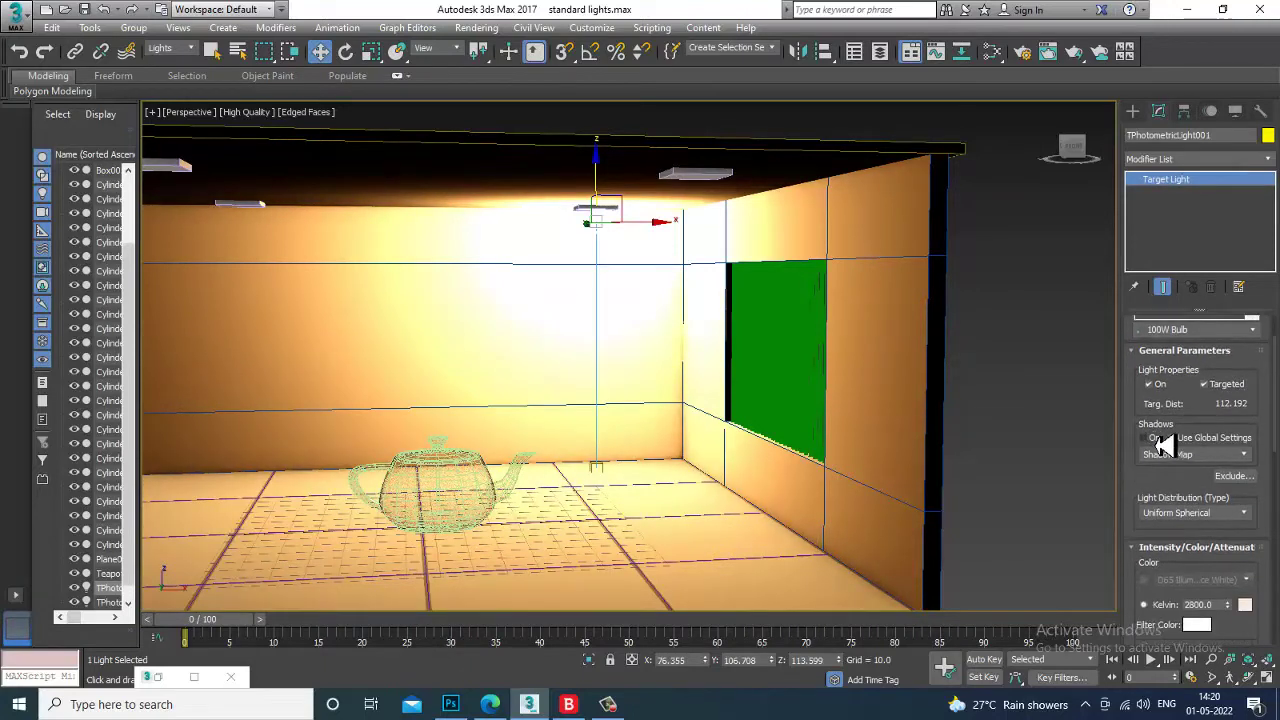
click(1197, 456)
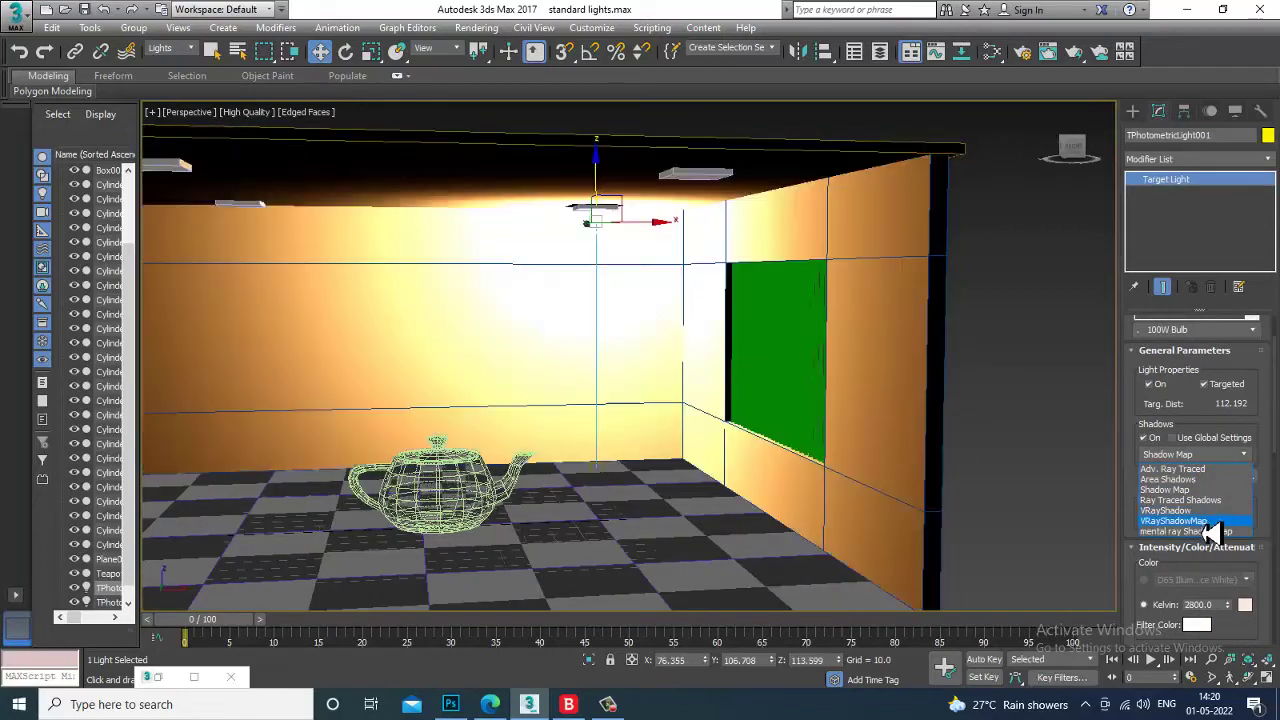
click(1205, 531)
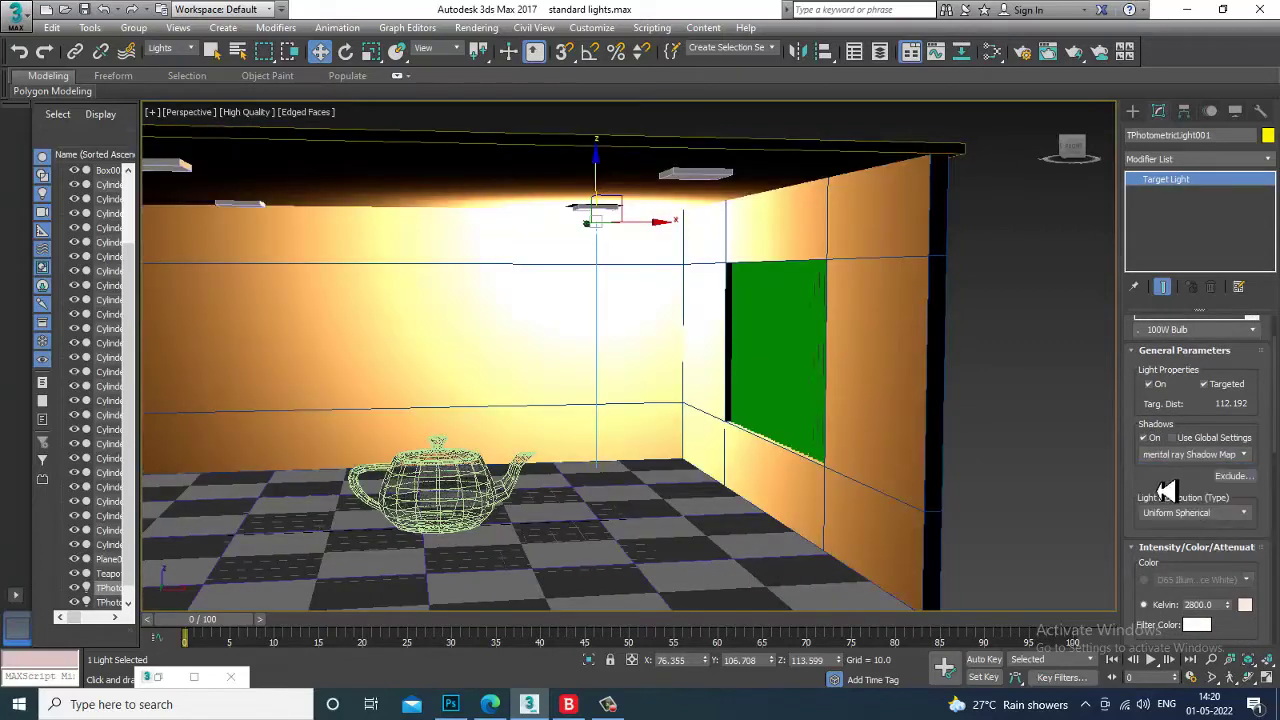
- Set the light's distribution type to Uniform Diffuse
scroll(1165, 410, down, 3)
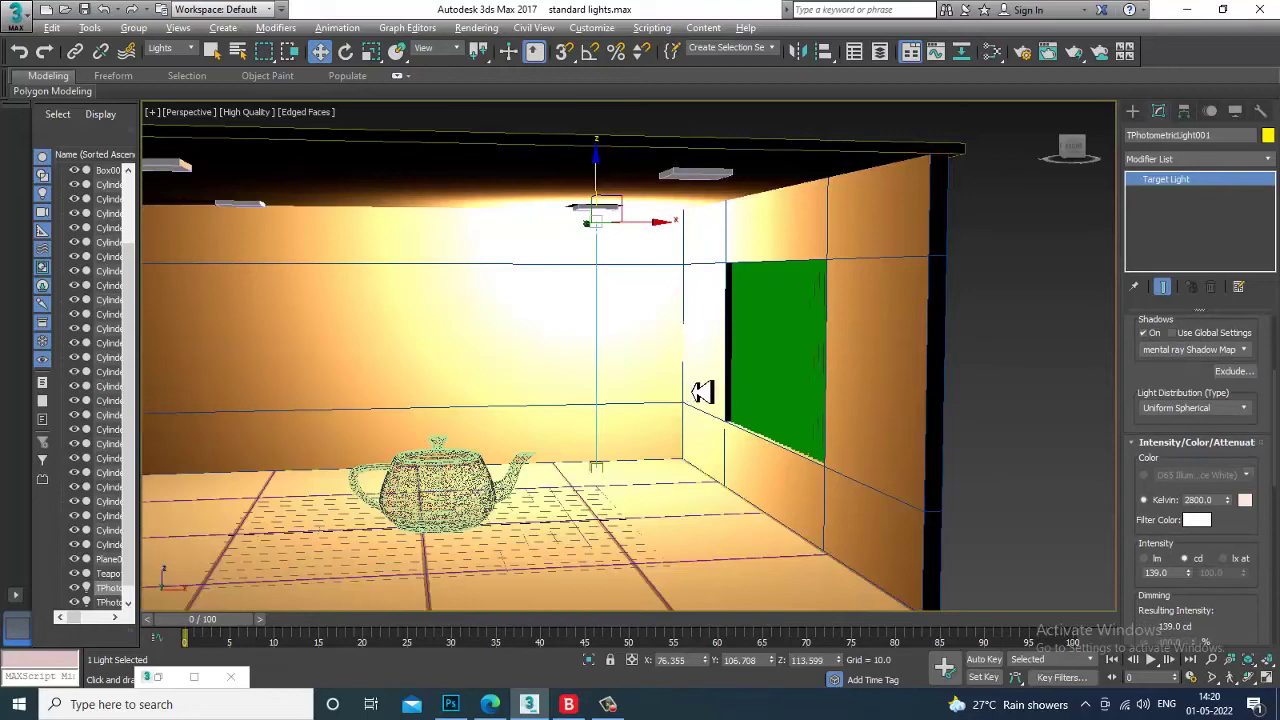
mouse_move(708, 400)
middle_down()
mouse_move(714, 419)
mouse_move(696, 413)
middle_up()
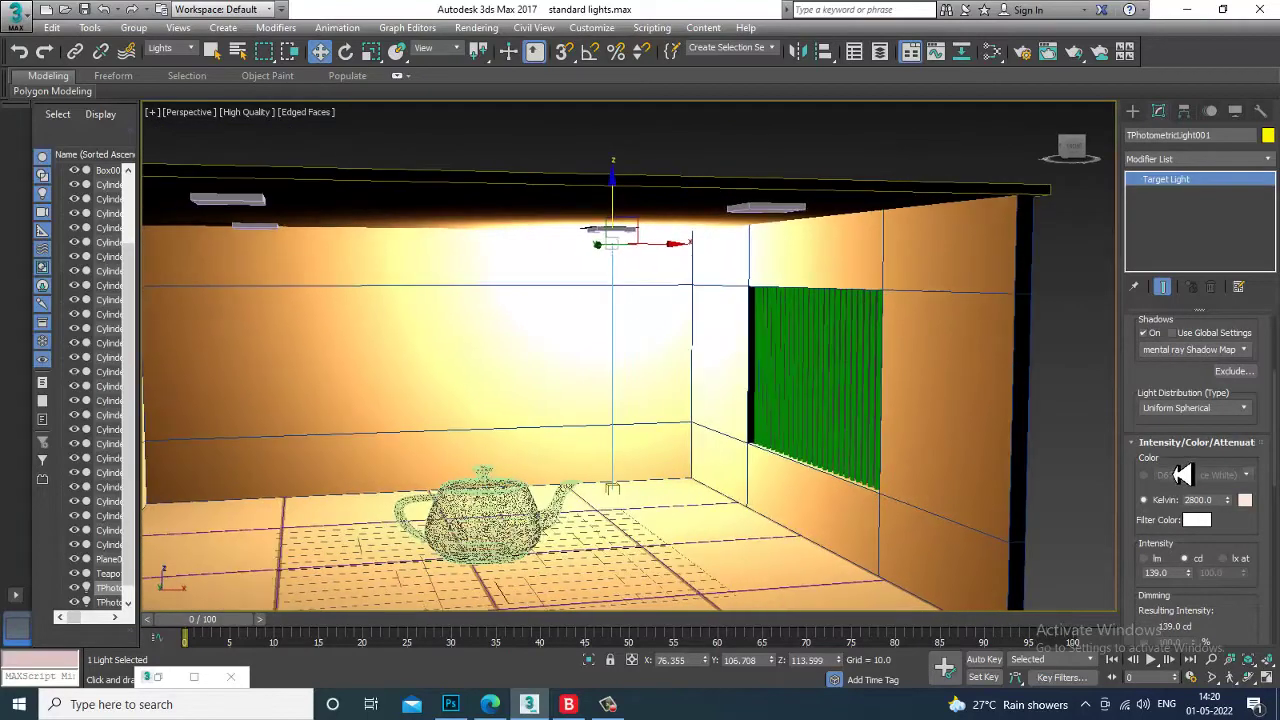
click(1196, 410)
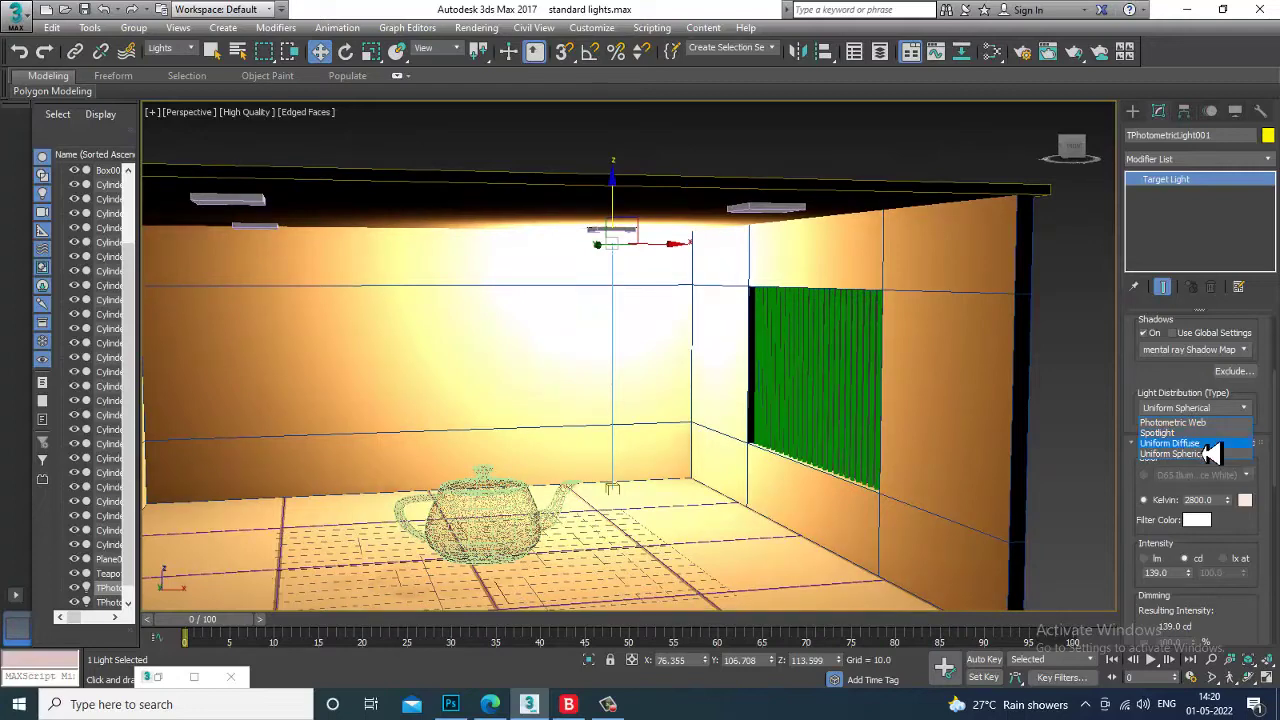
click(1170, 443)
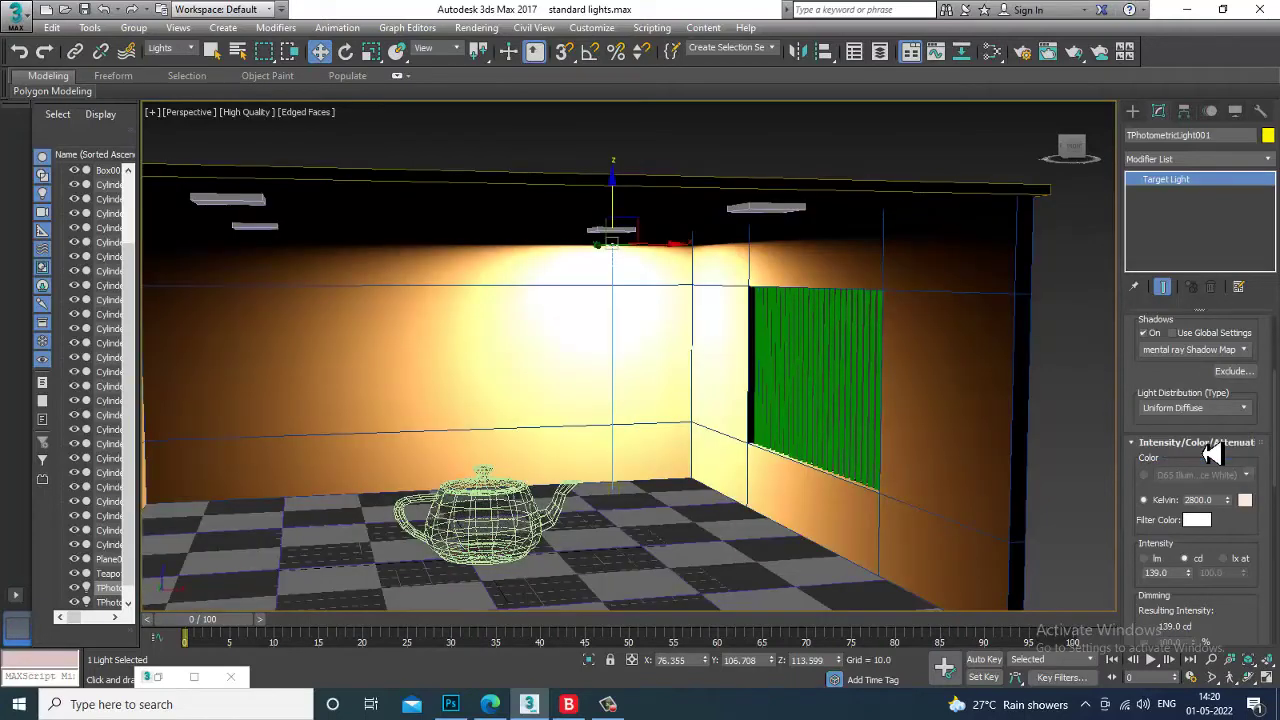
- Try different Kelvin color temperatures for the light, going as low as about 1512
click(1158, 508)
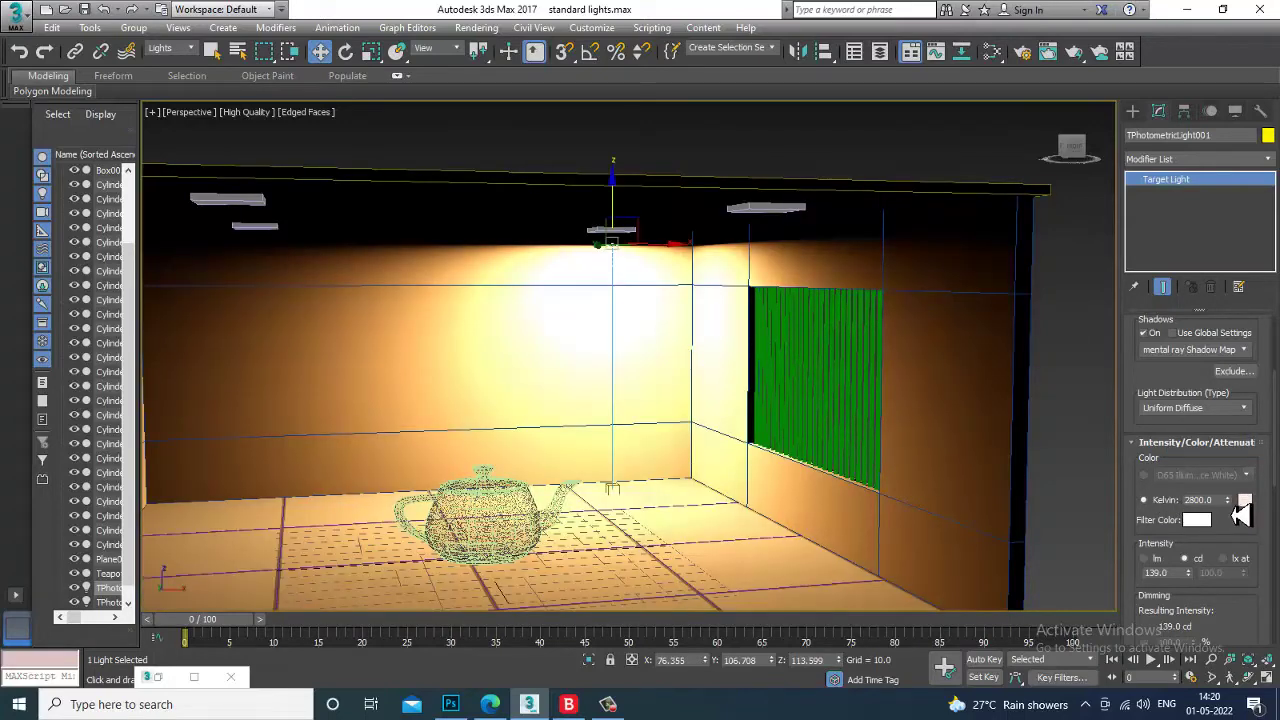
mouse_move(1236, 518)
mouse_down()
mouse_move(1245, 562)
mouse_move(1233, 487)
mouse_move(1236, 552)
mouse_up()
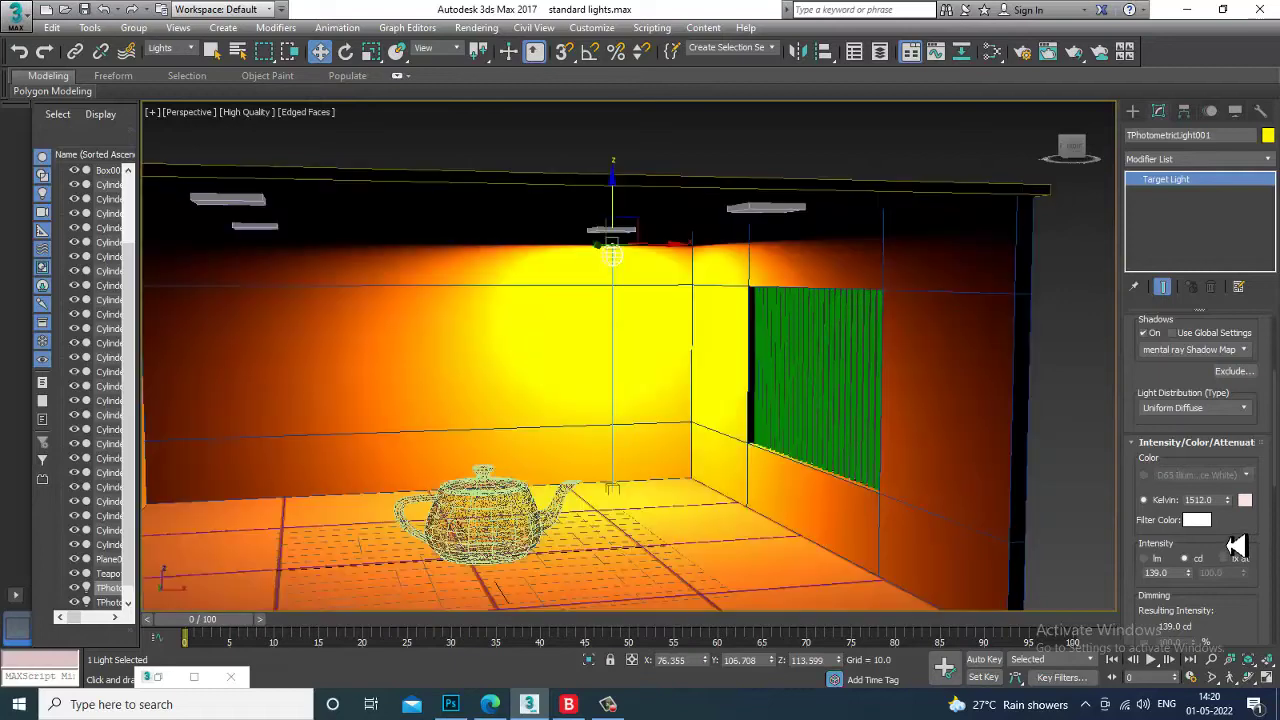
drag(1240, 507, 1168, 484)
- Switch the light's color to a preset lamp type and choose Fluorescent (Warm White)
click(1145, 475)
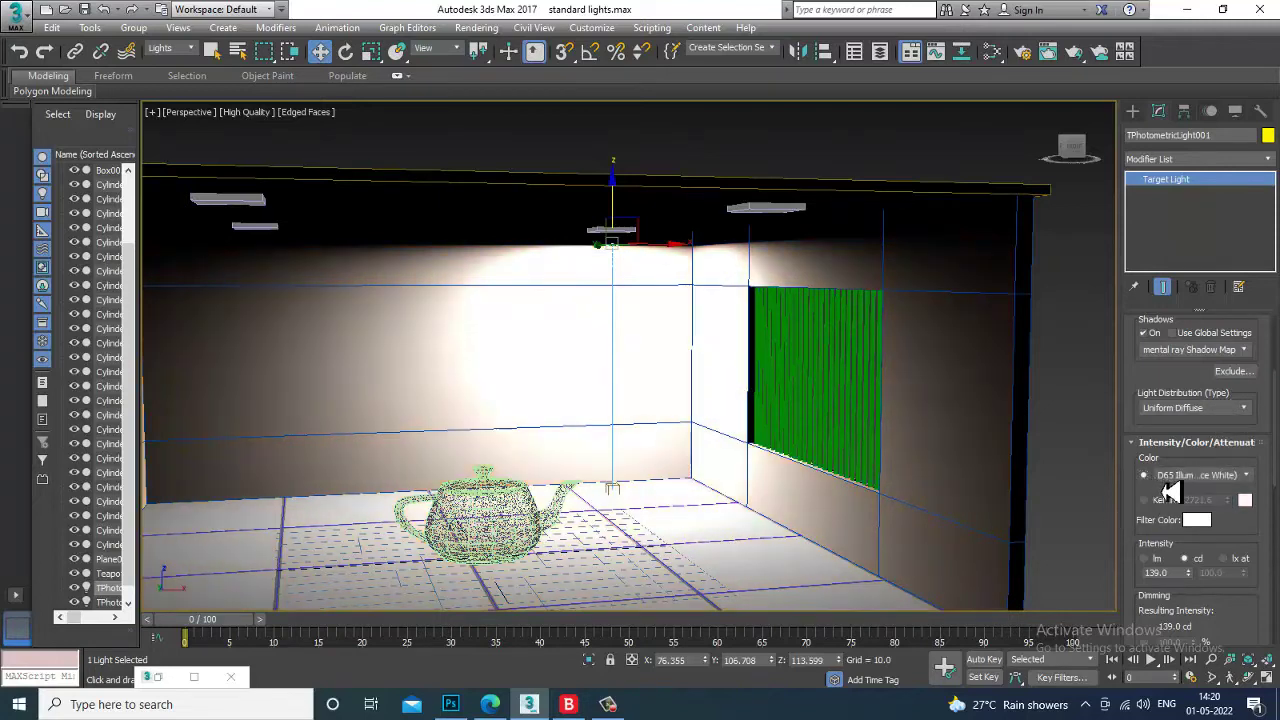
click(1243, 476)
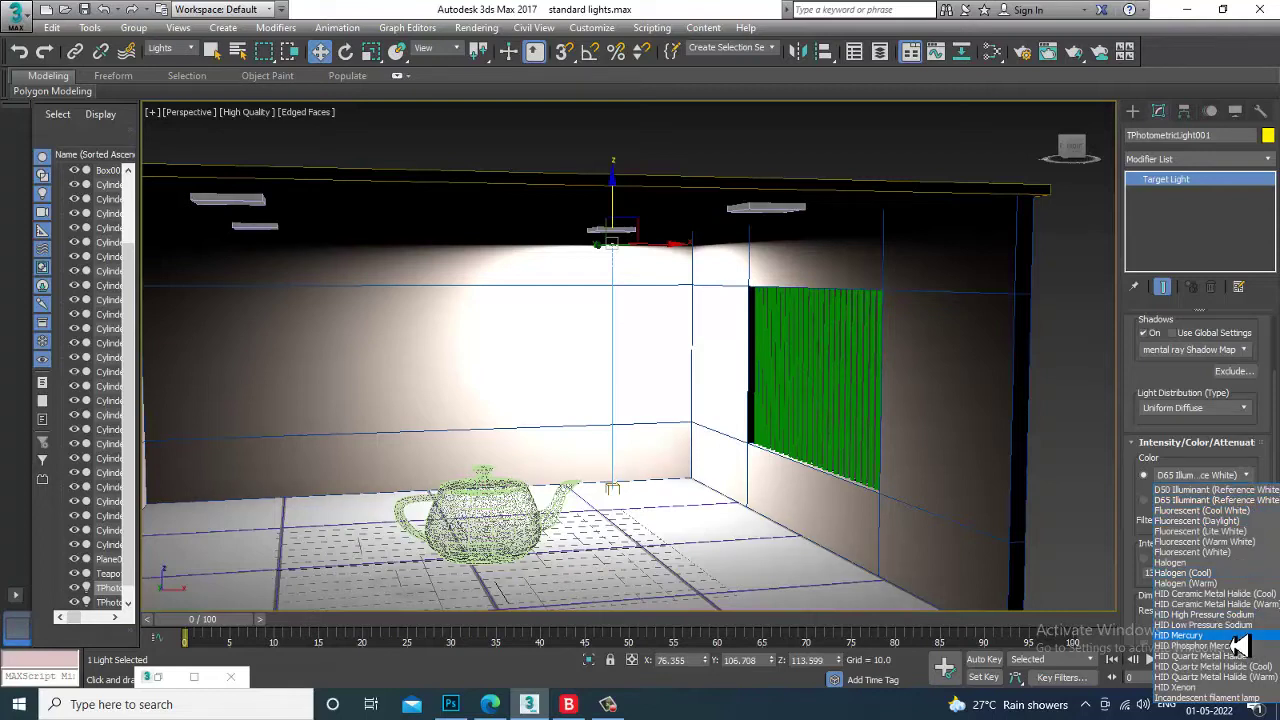
click(1240, 545)
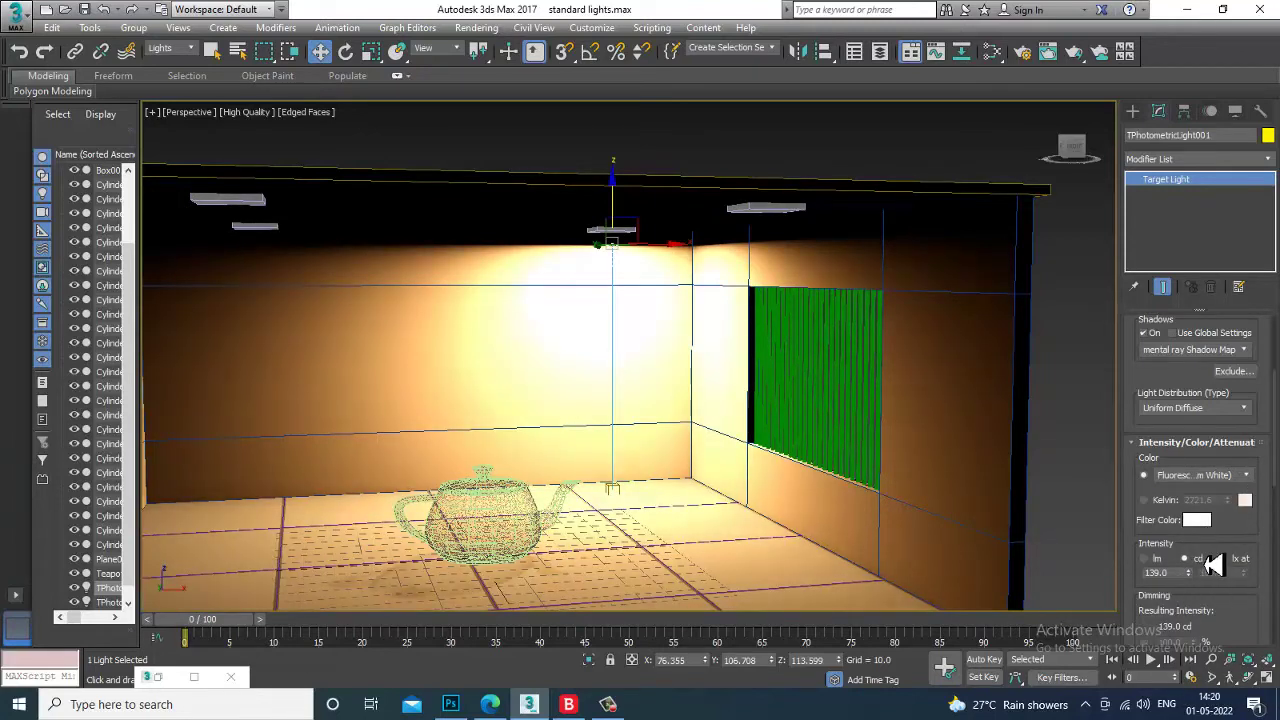
- Try a dark yellow filter color on the light and discard the change
scroll(1237, 537, down, 2)
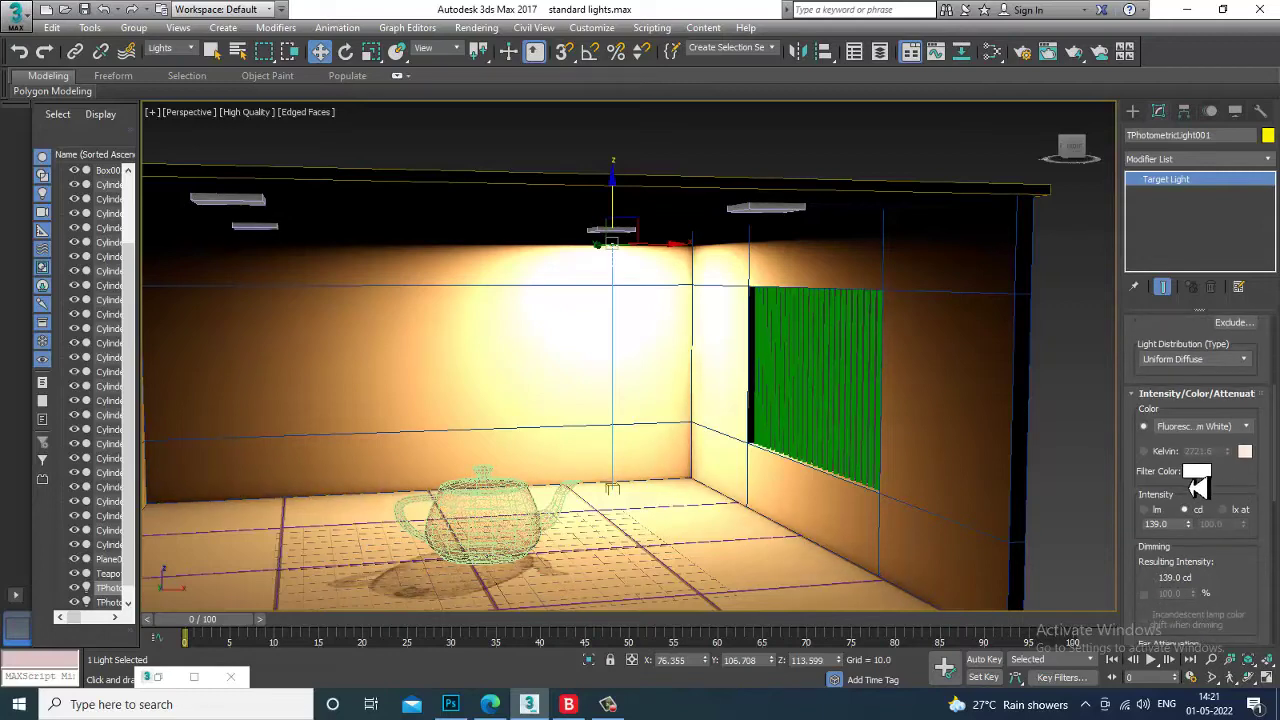
click(1197, 474)
click(344, 186)
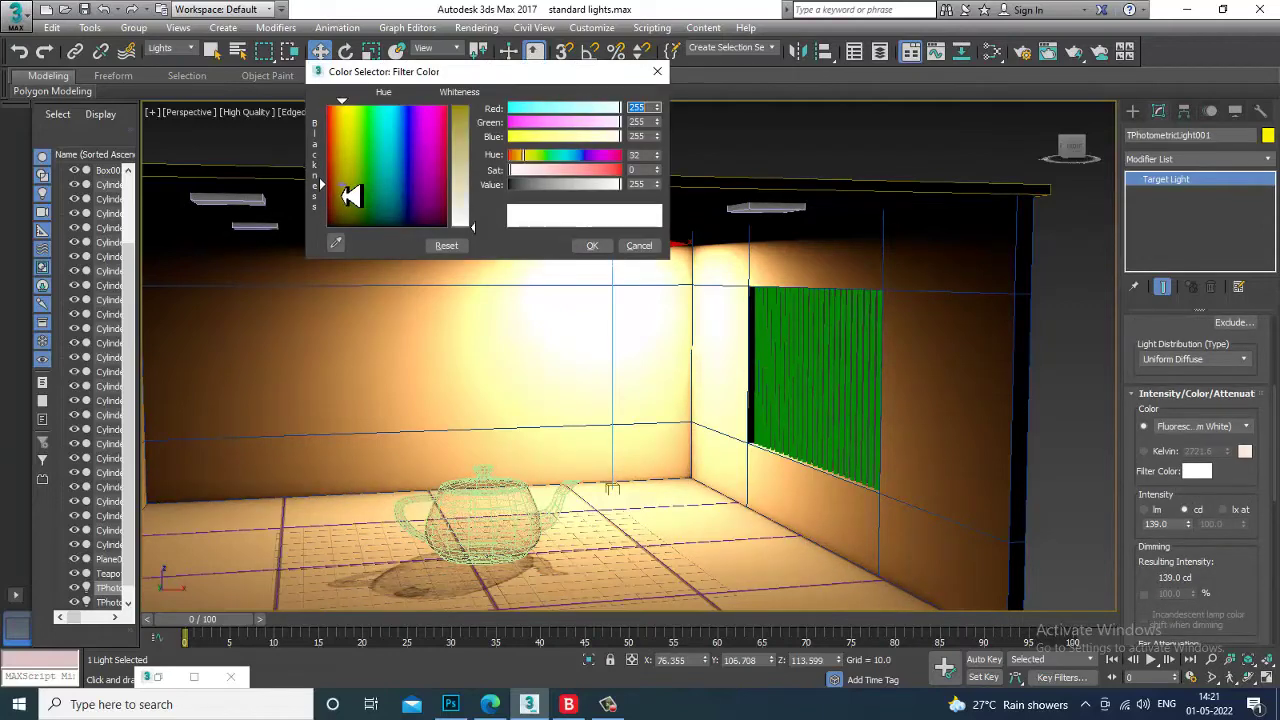
drag(472, 226, 484, 116)
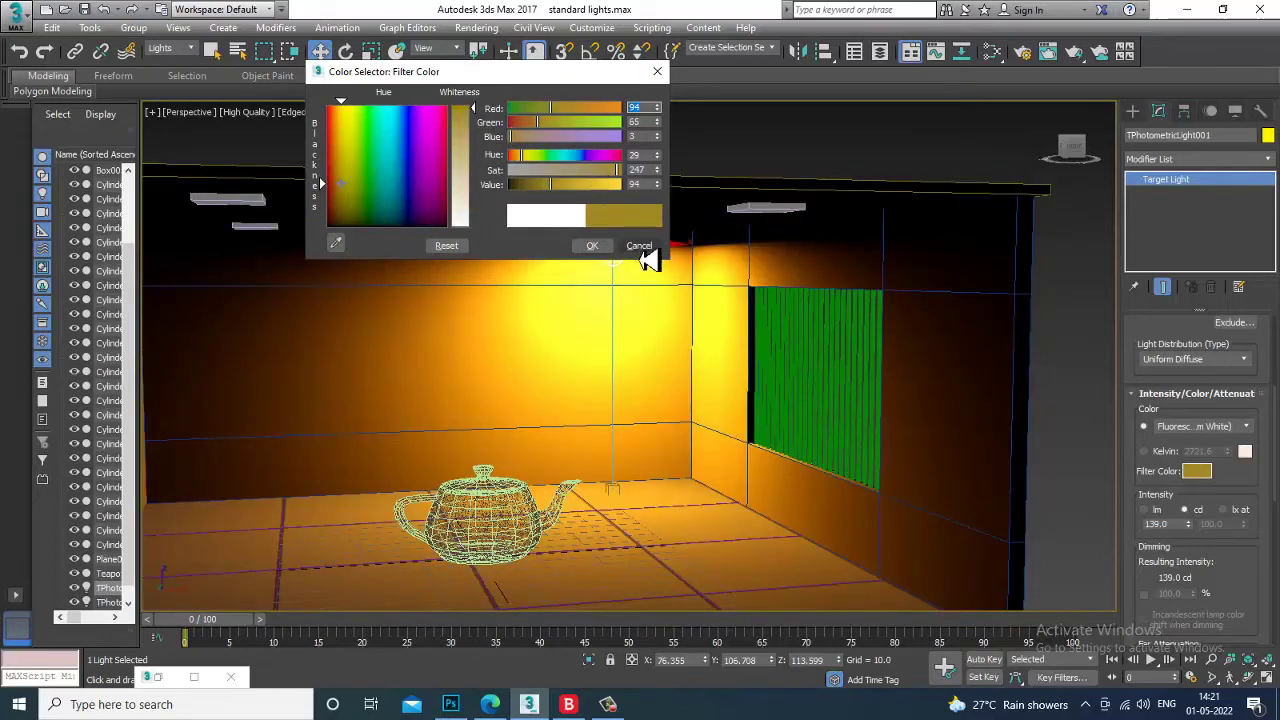
click(643, 250)
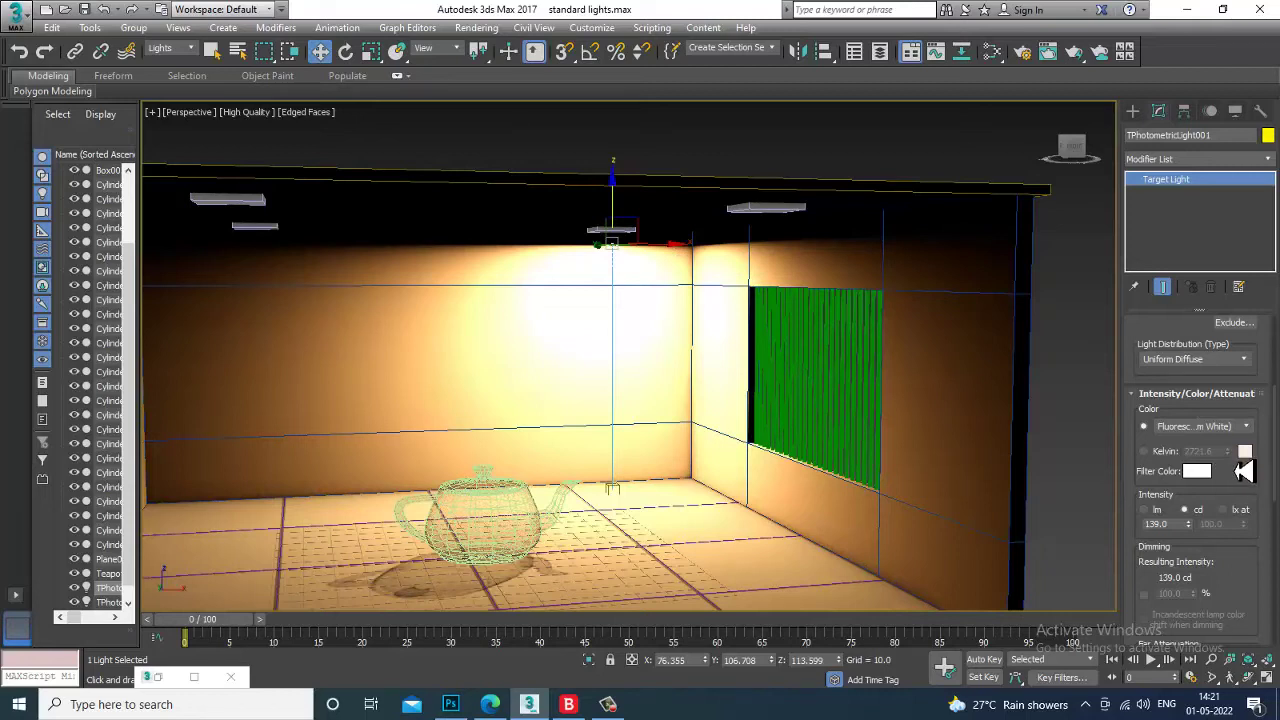
- Lower the light's intensity to 91 cd, switch its unit to lm and dim it to 16.66%
scroll(1245, 485, down, 2)
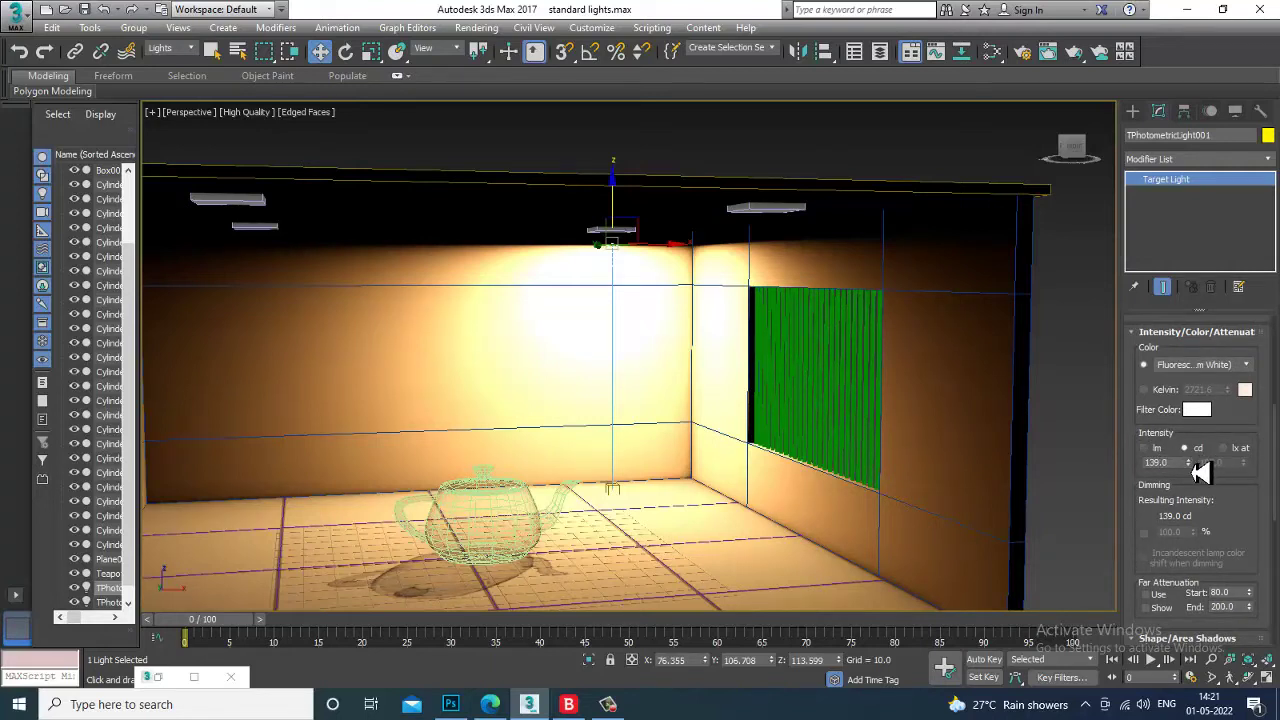
drag(1197, 474, 1206, 512)
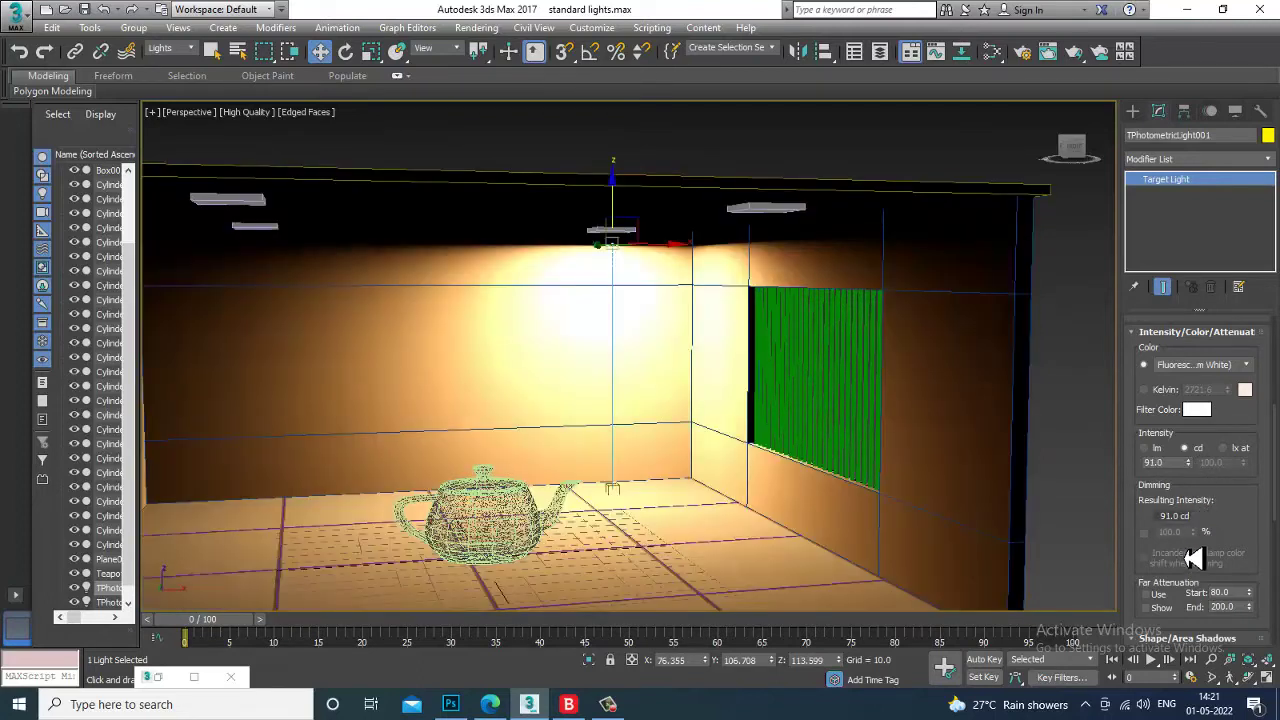
click(1144, 532)
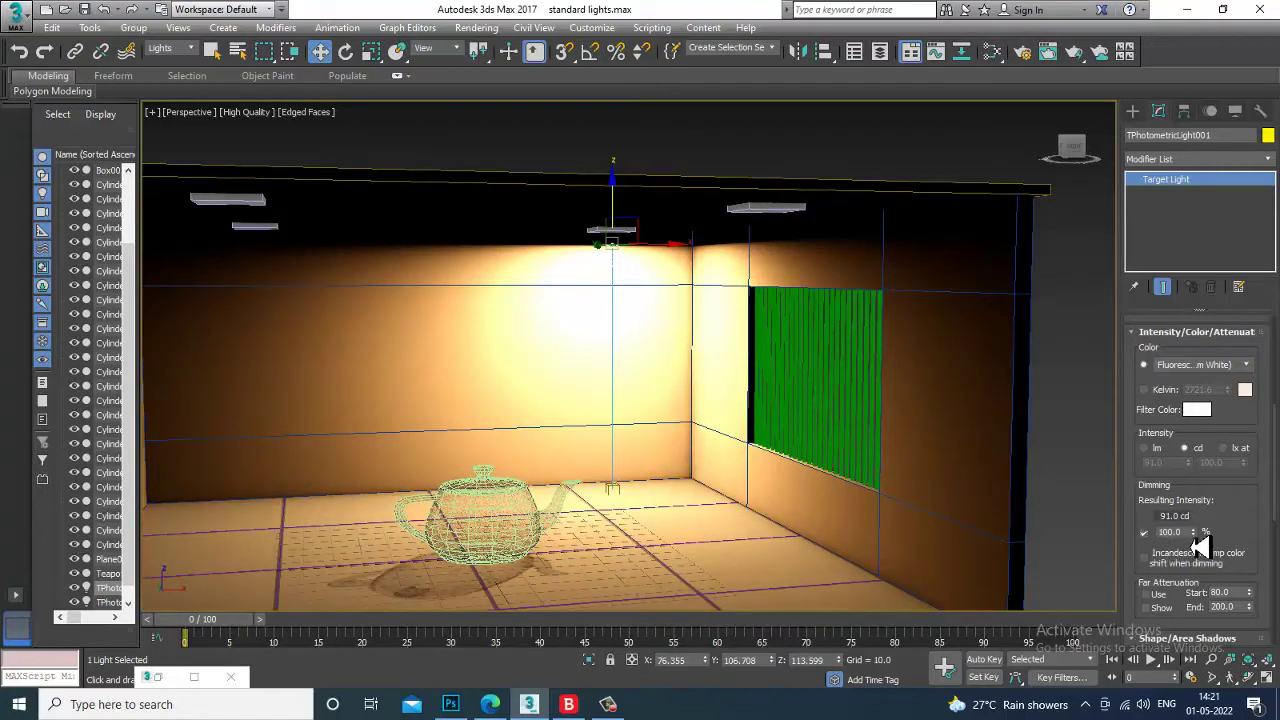
drag(1203, 553, 1215, 595)
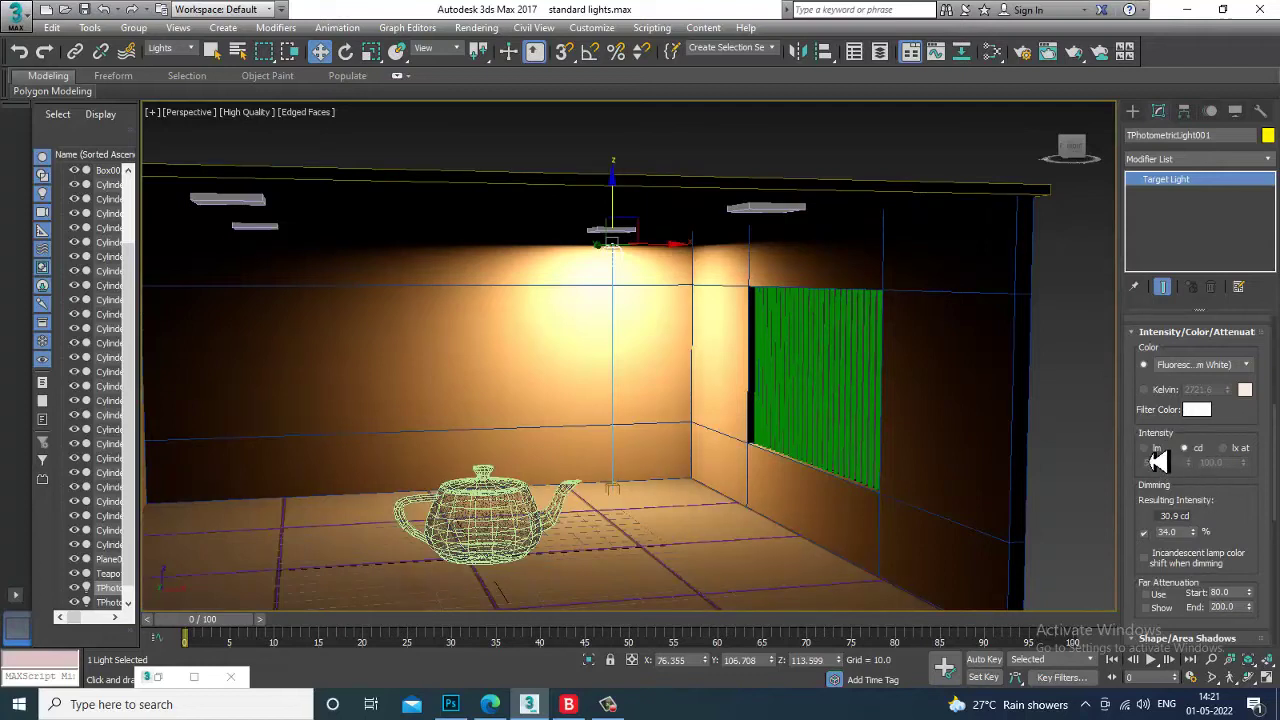
drag(1195, 533, 1213, 586)
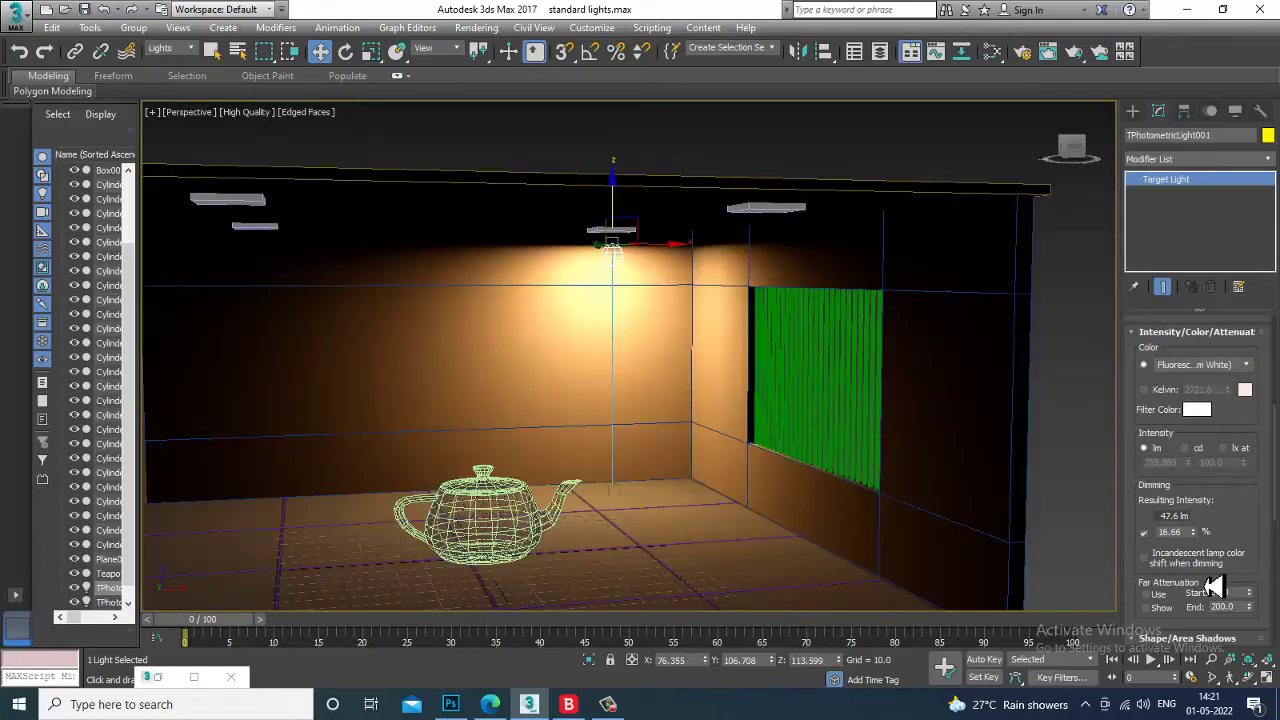
- Try far attenuation on the light with its range displayed, and turn both options back off
alt+middle_drag(860, 459, 860, 426)
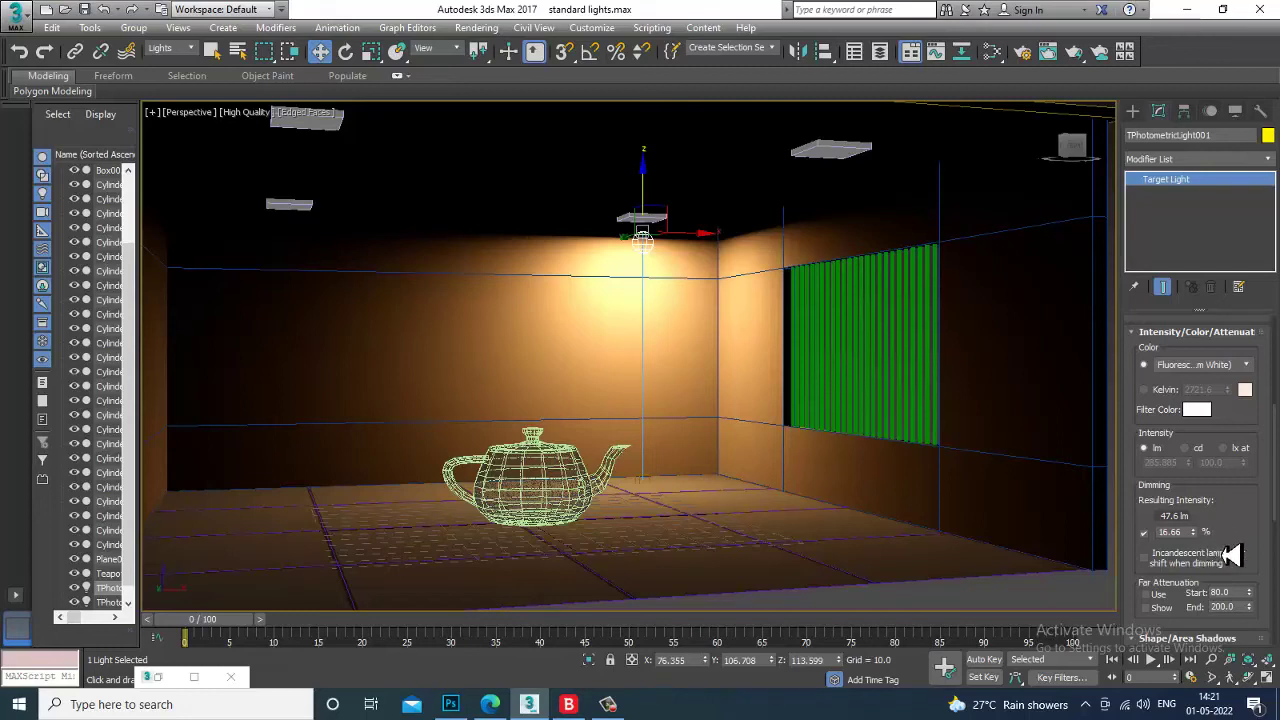
drag(1240, 549, 1237, 418)
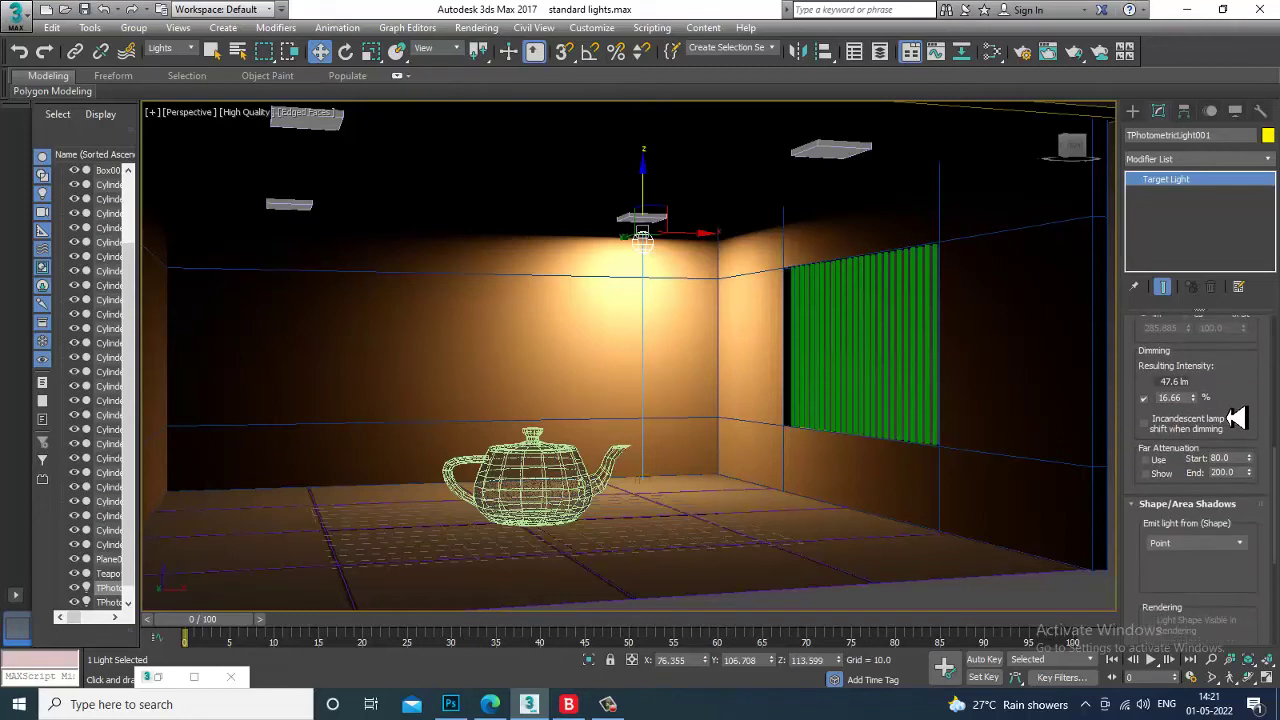
click(1155, 459)
click(1158, 473)
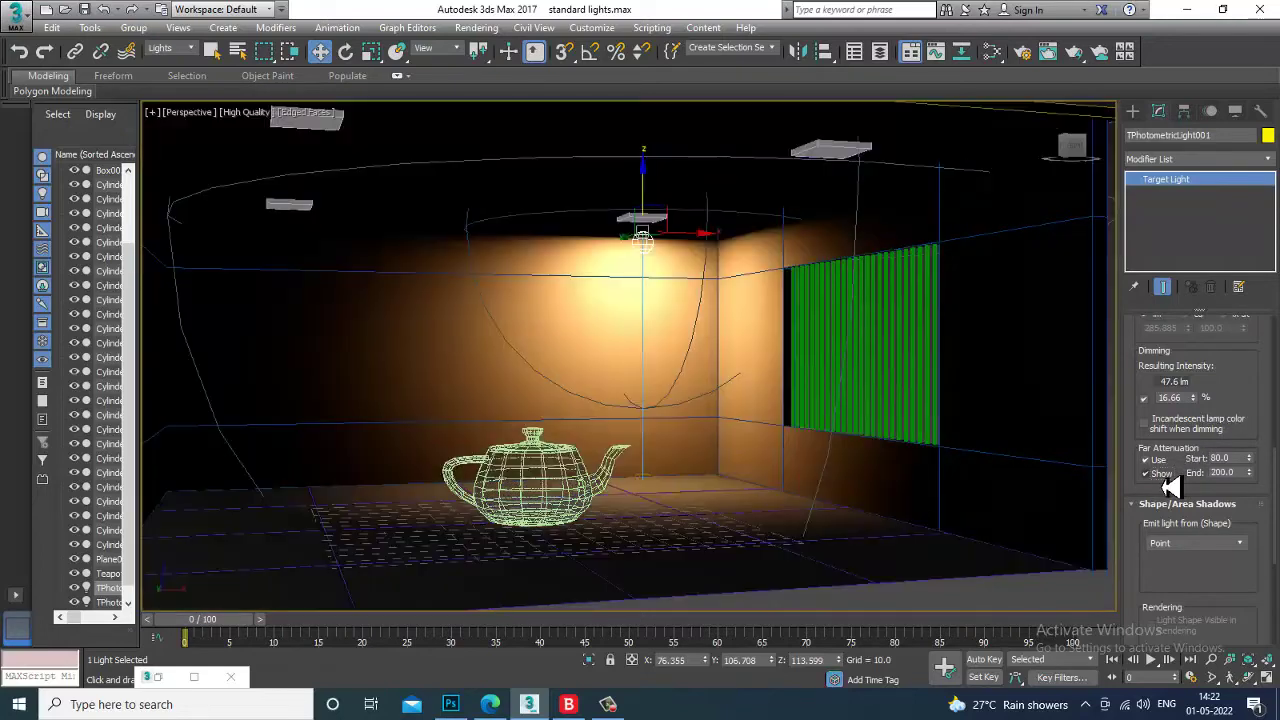
click(1166, 474)
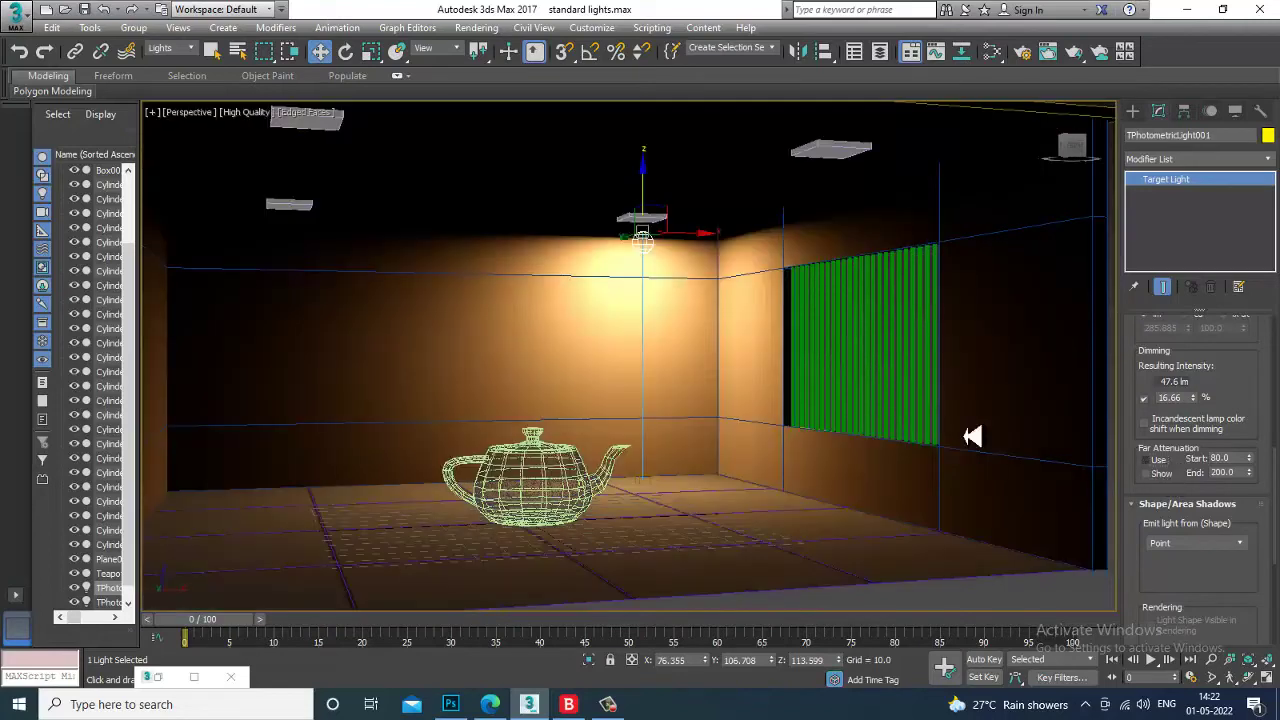
- Raise the light to a Z of about 119.7 and set its emitting shape to Rectangle
drag(655, 207, 657, 192)
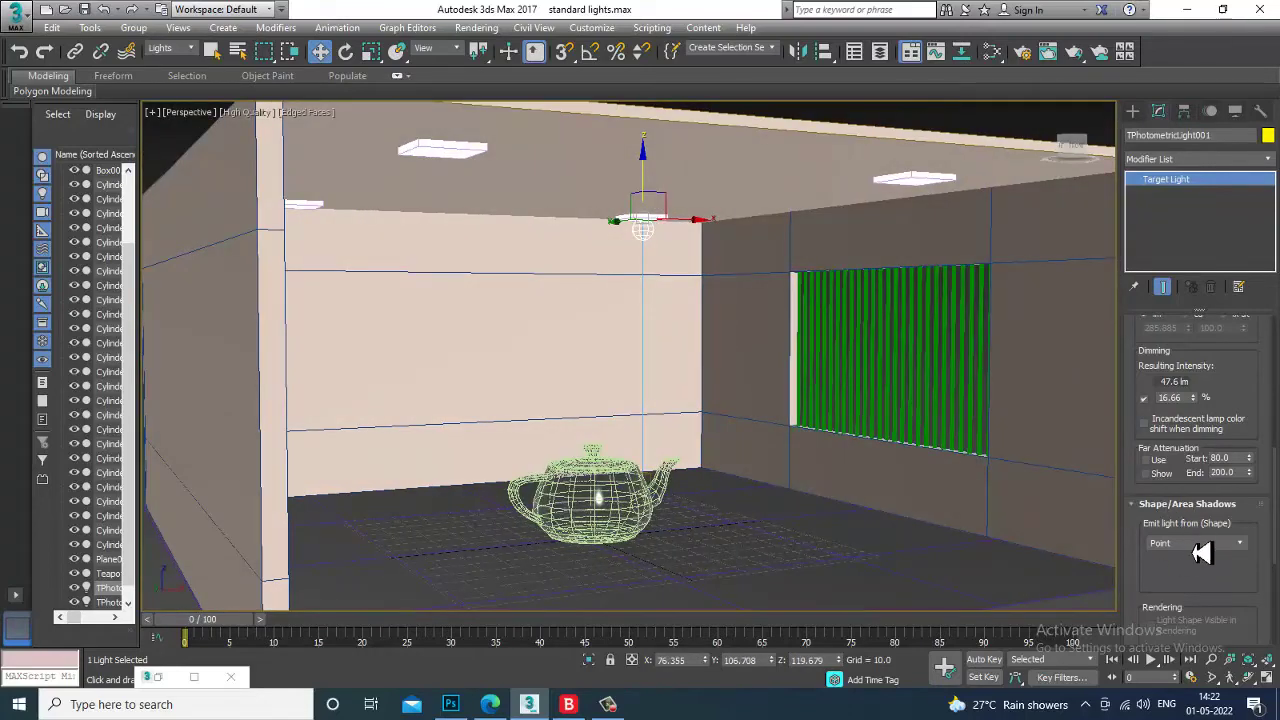
click(1200, 543)
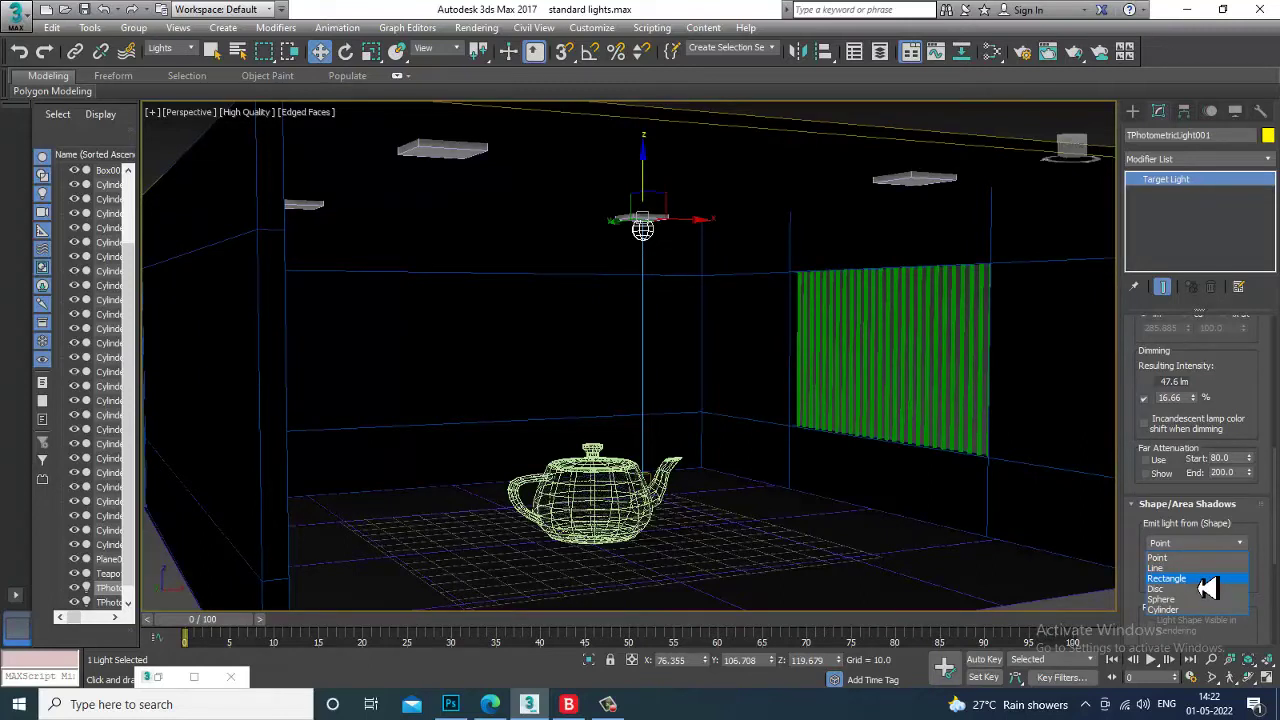
click(1200, 579)
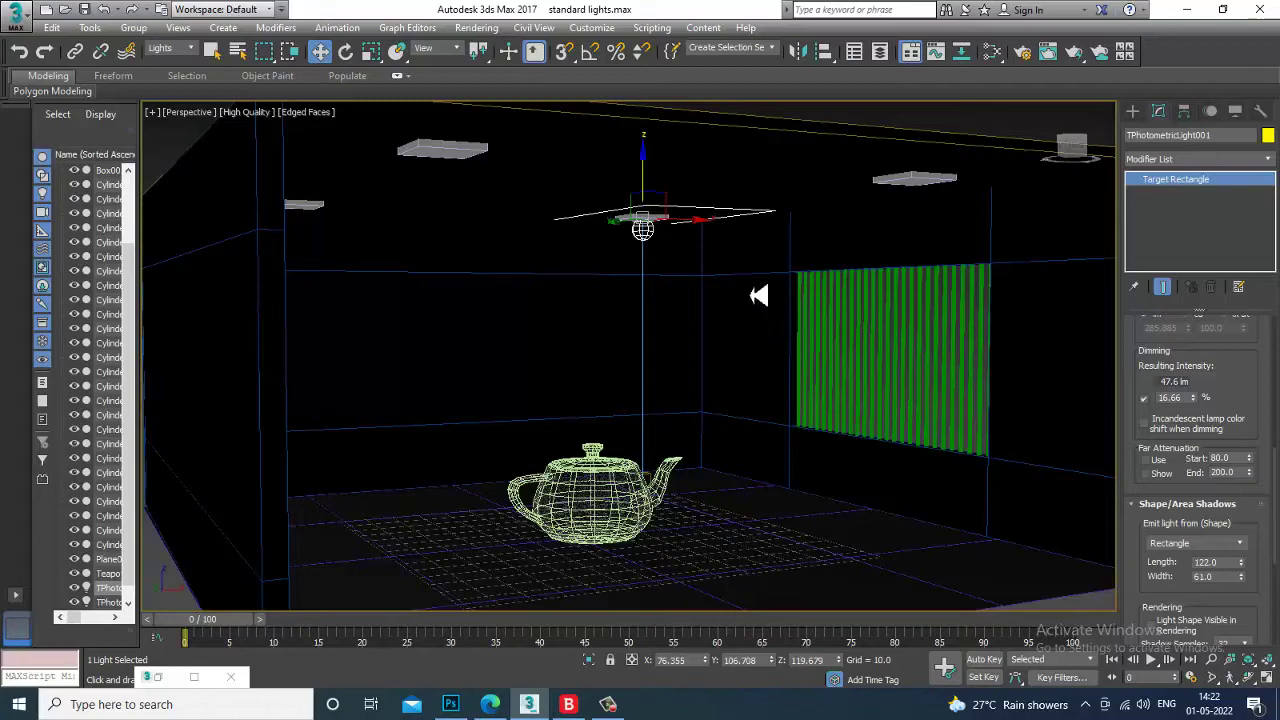
- Adjust the rectangular light's height against the ceiling fixture, ending at a Z of about 116.8
drag(646, 172, 648, 180)
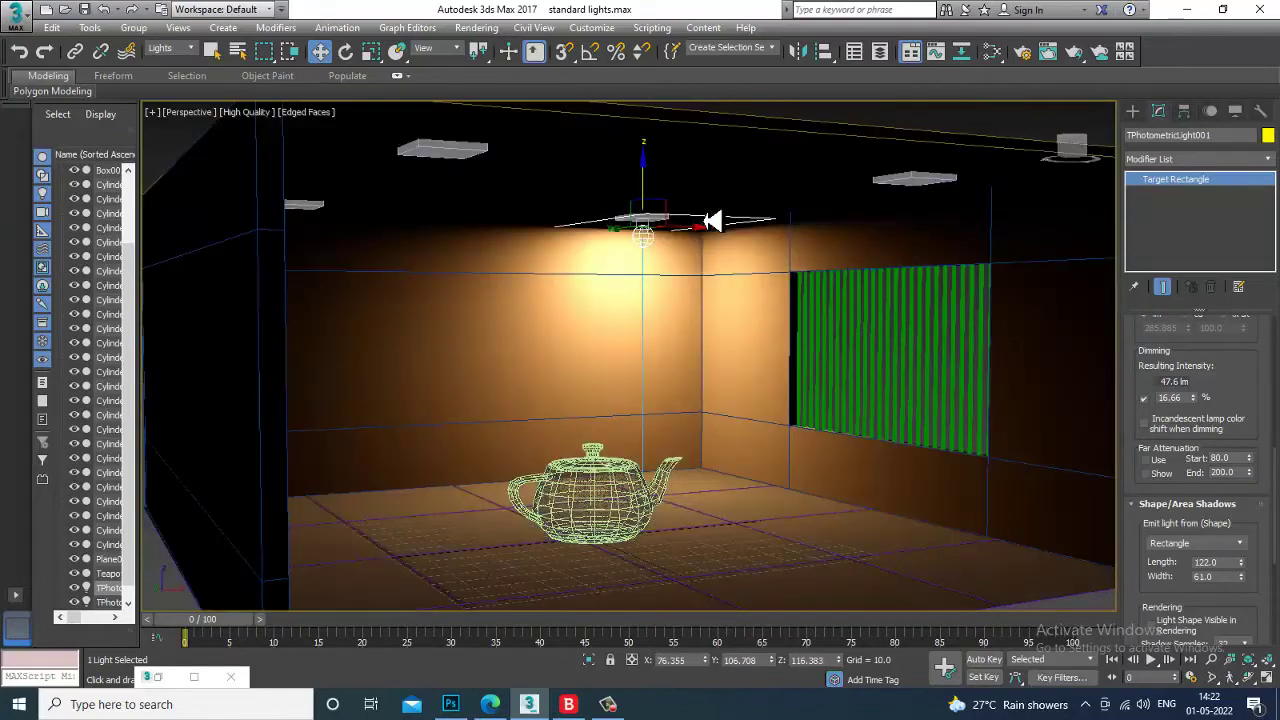
alt+middle_drag(686, 231, 648, 195)
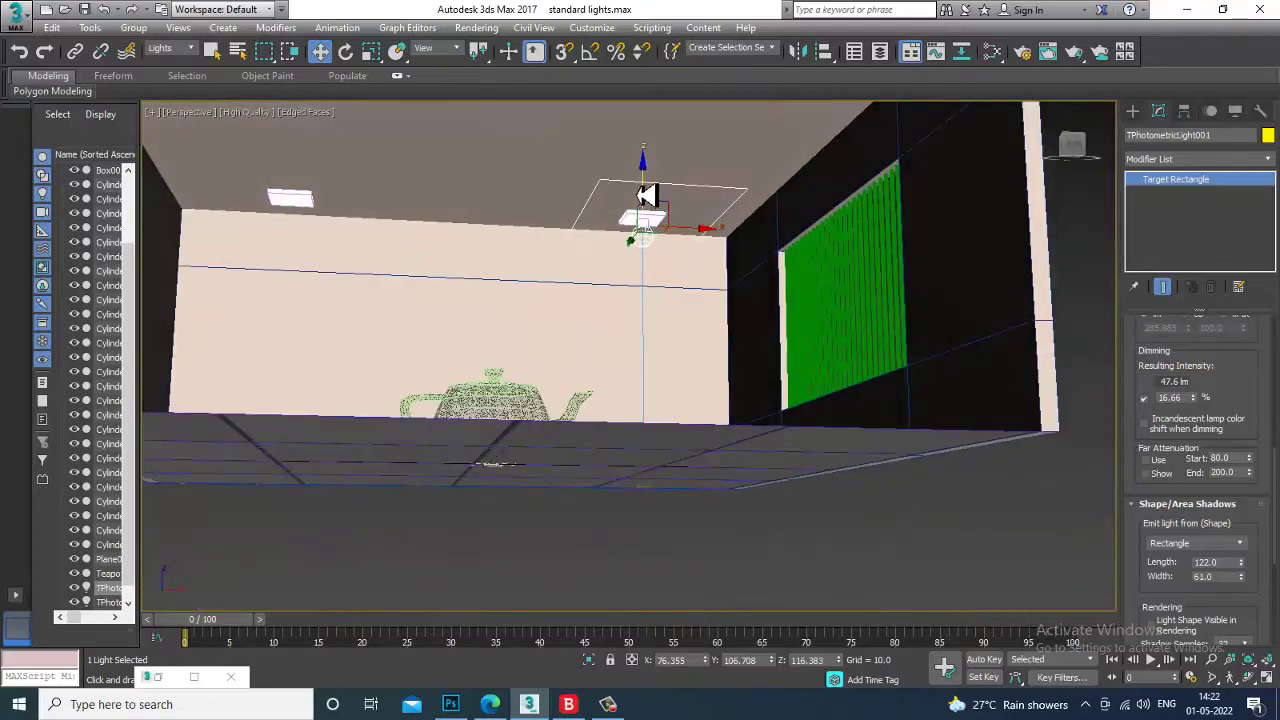
drag(650, 192, 657, 188)
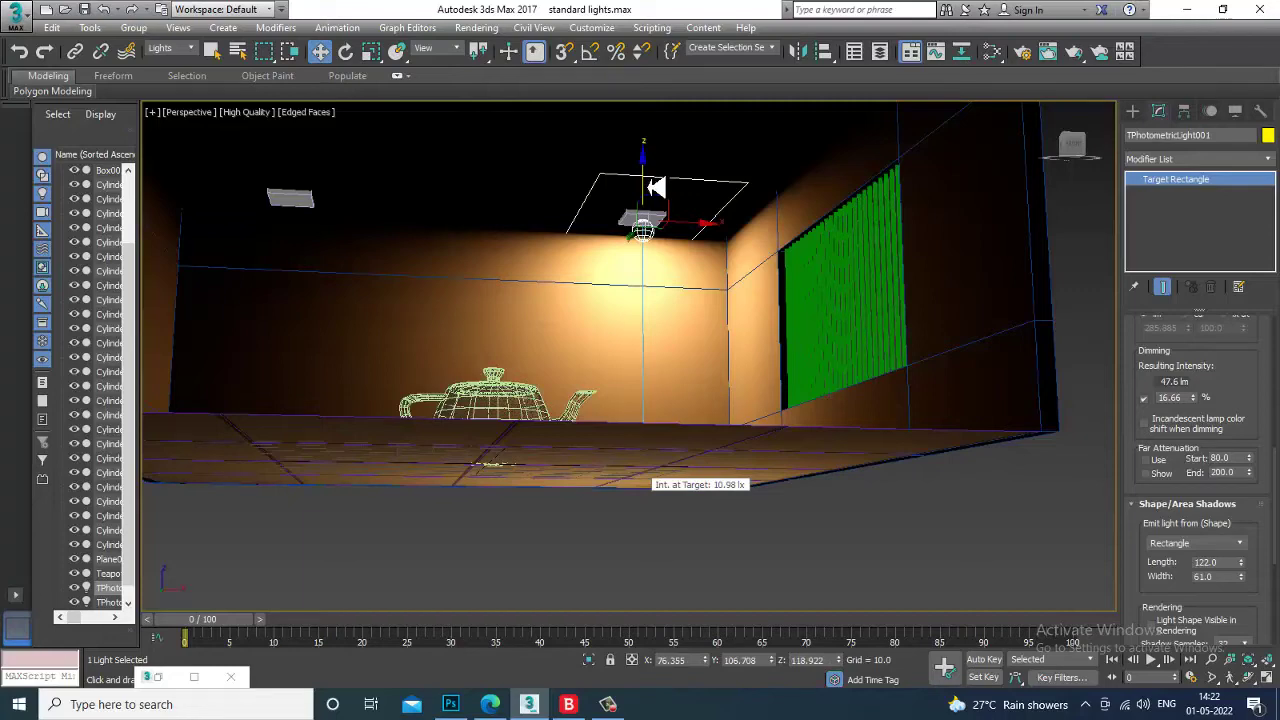
mouse_move(648, 218)
alt+middle_down()
mouse_move(686, 229)
mouse_move(630, 233)
alt+middle_up()
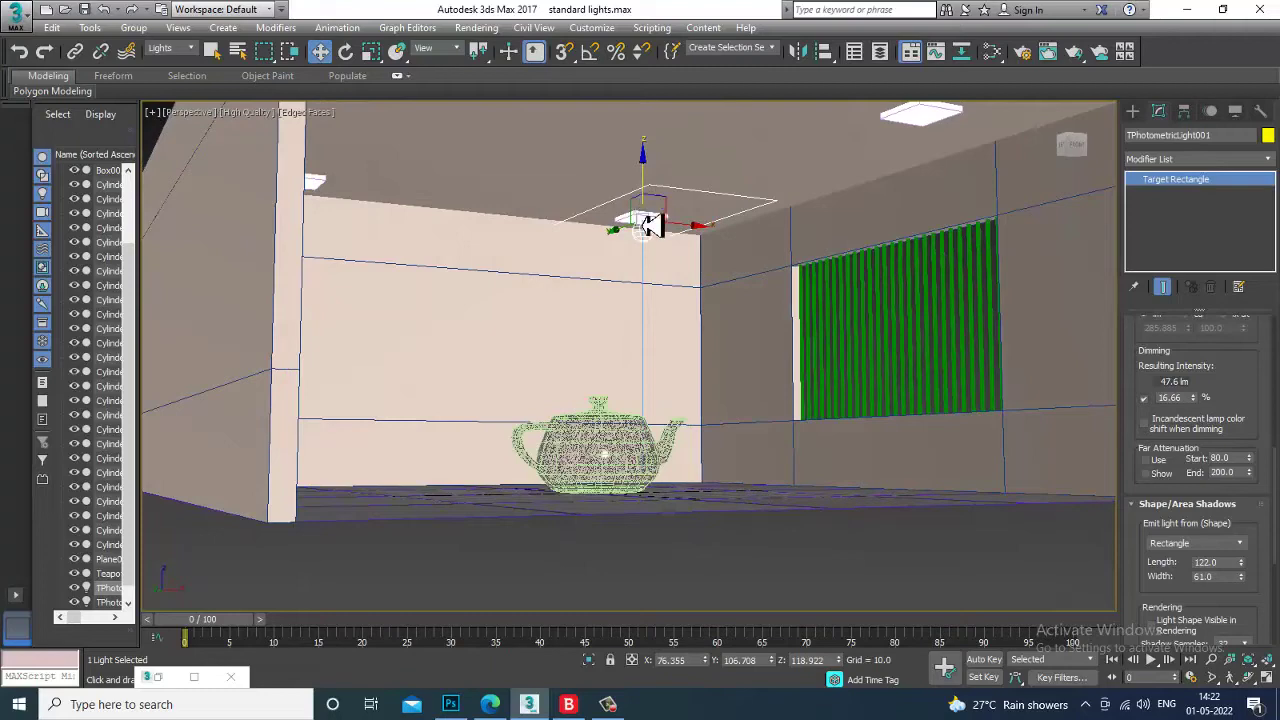
drag(651, 217, 646, 214)
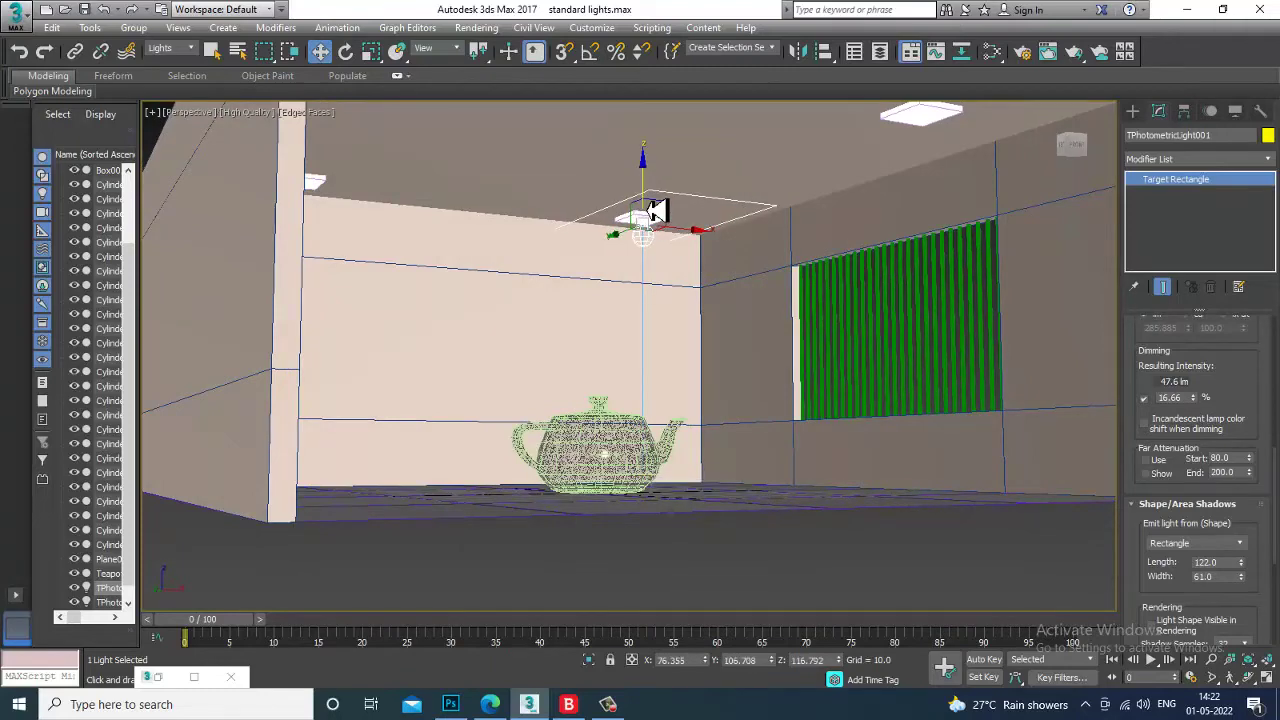
alt+middle_drag(763, 271, 1075, 423)
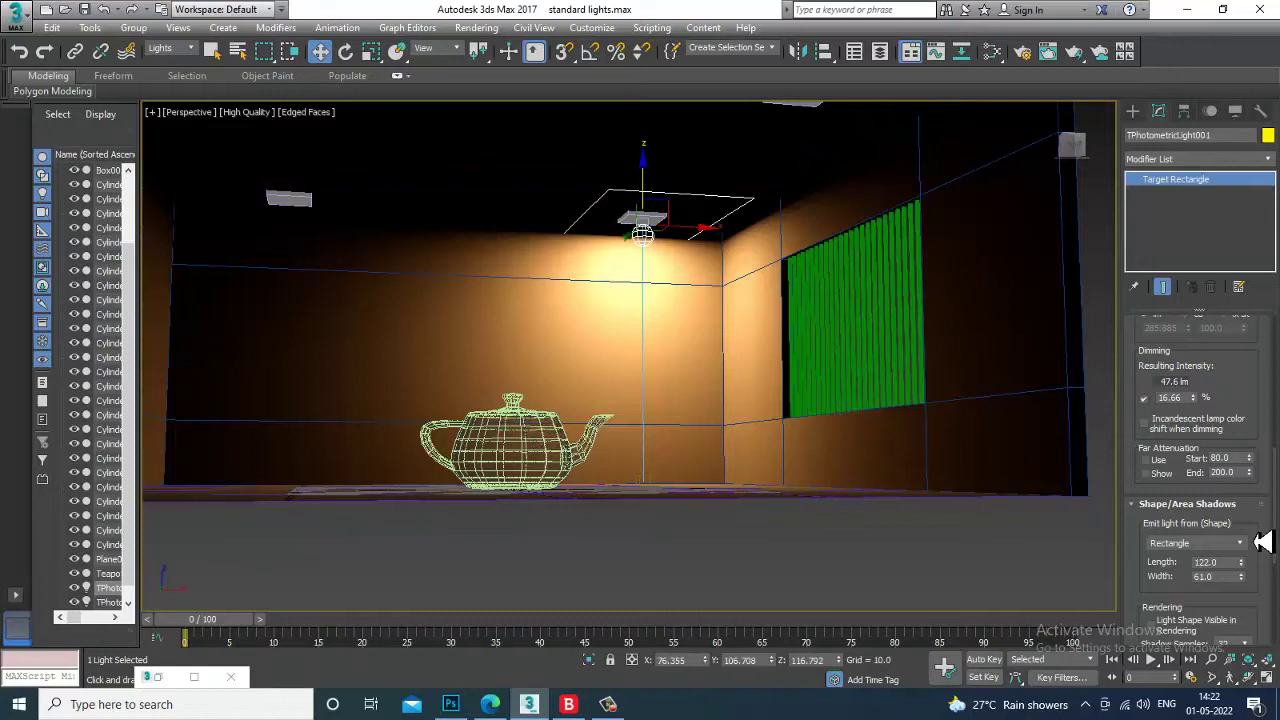
- Try the Disc emitting shape for the light and return it to Point
click(1240, 545)
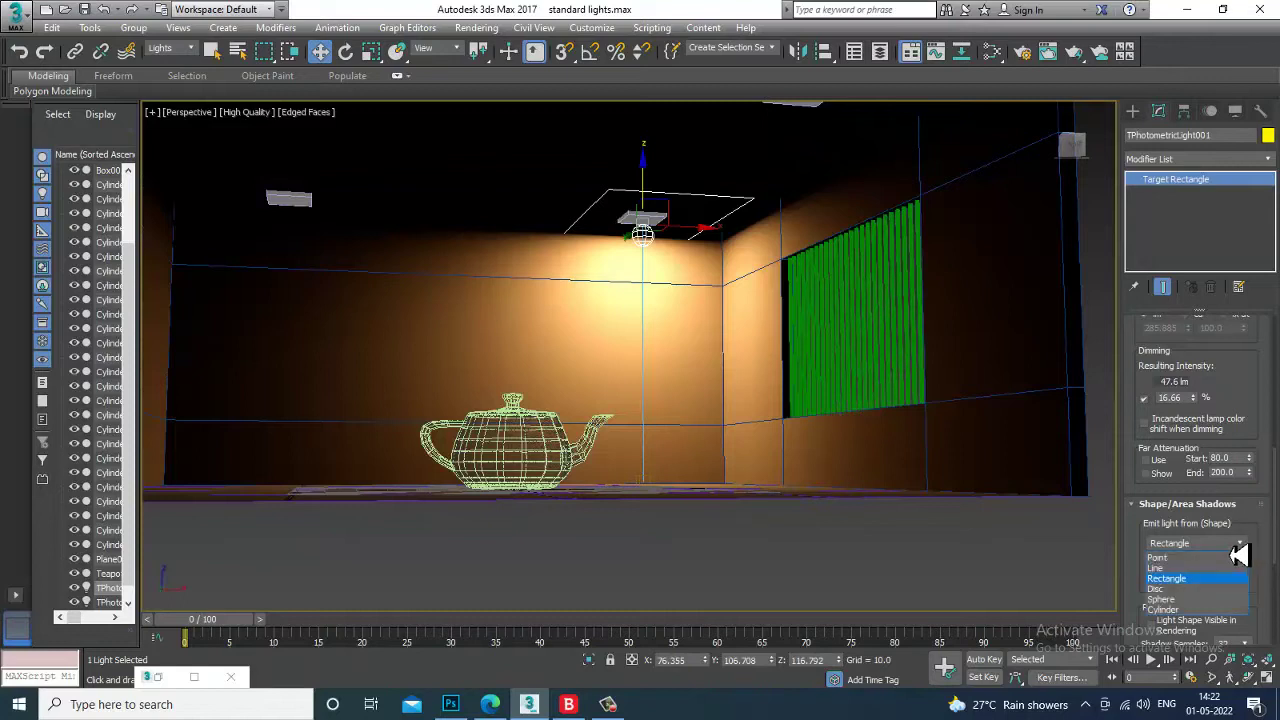
click(1205, 603)
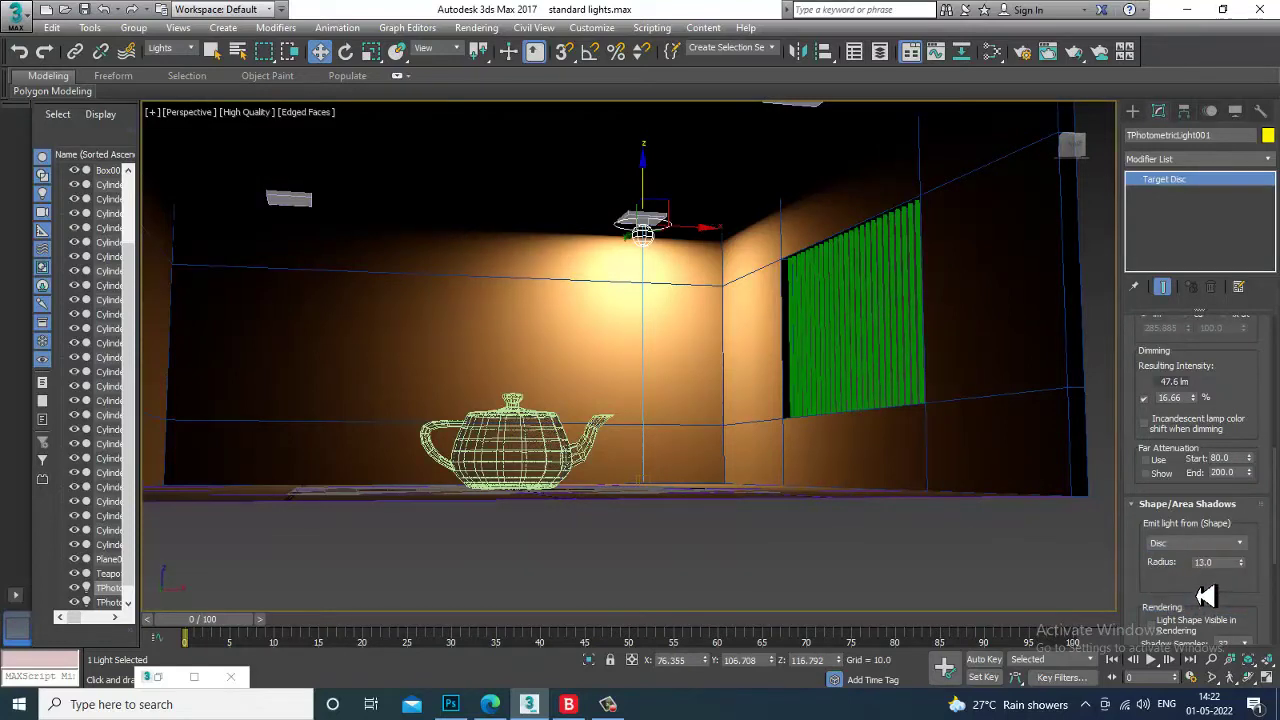
click(1250, 545)
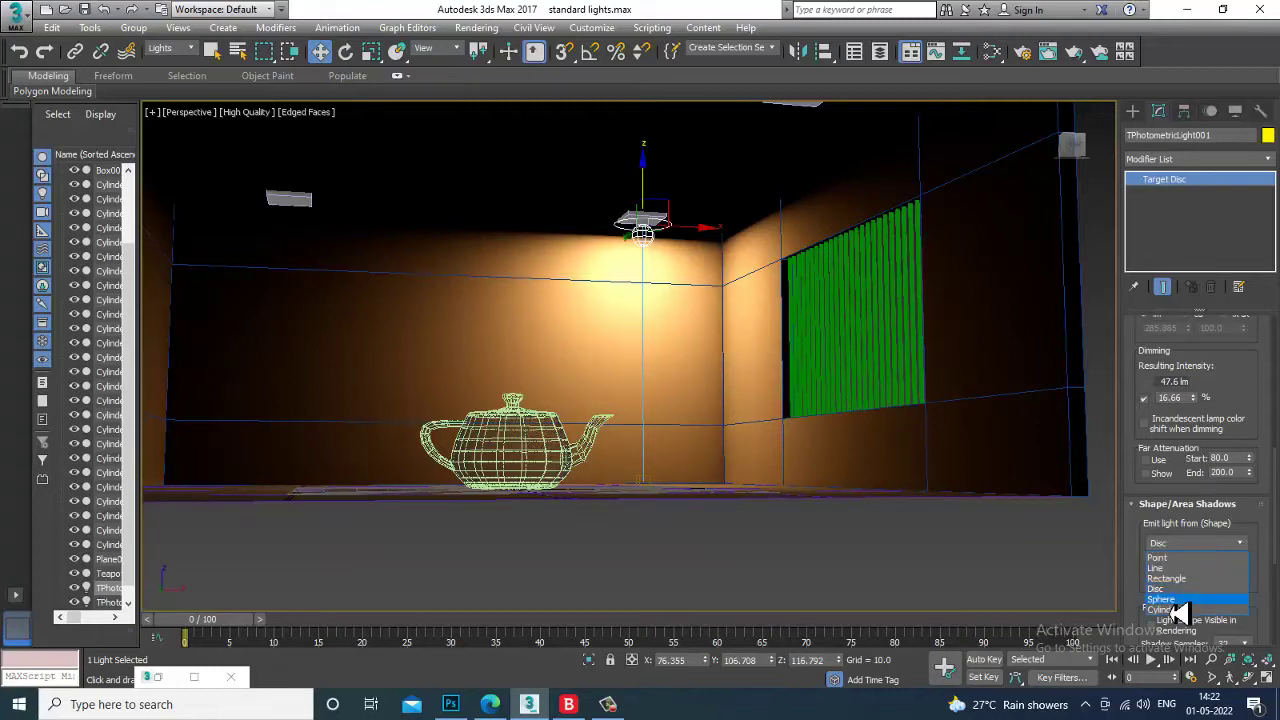
click(1185, 560)
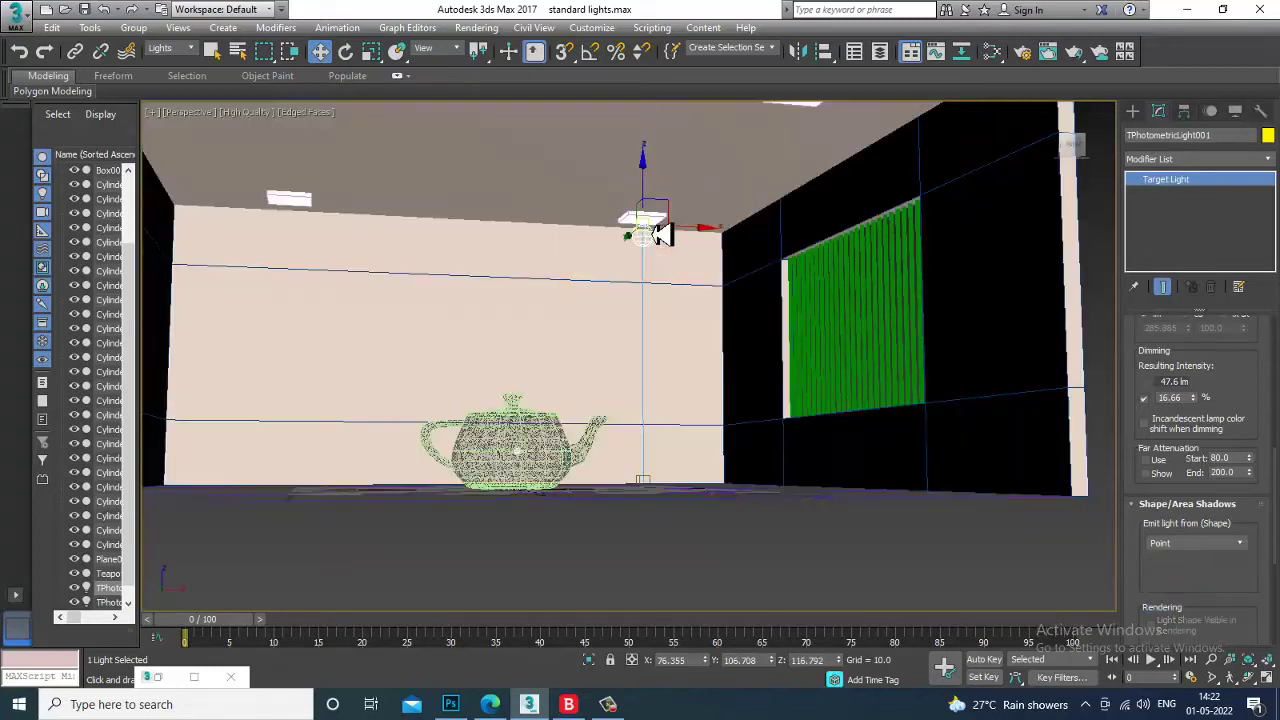
- Set the selection filter to All and delete the ceiling fixture box directly above the light
alt+middle_drag(657, 229, 652, 200)
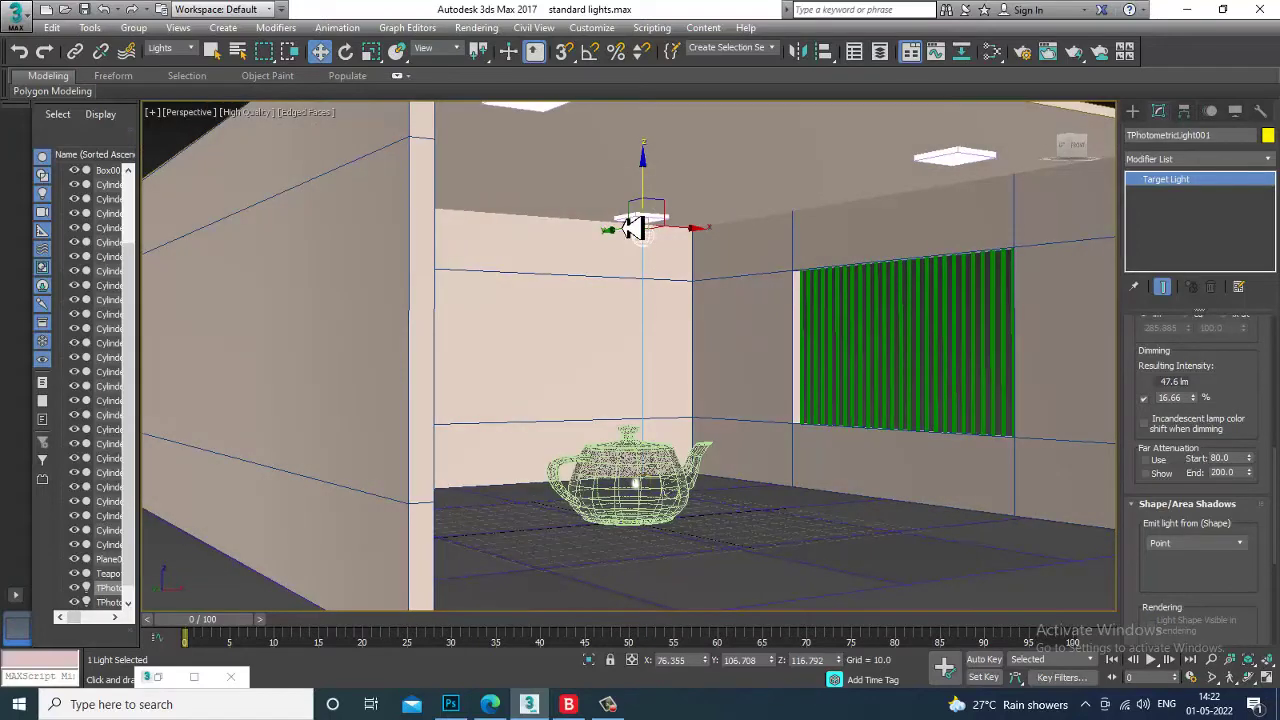
click(632, 240)
click(172, 48)
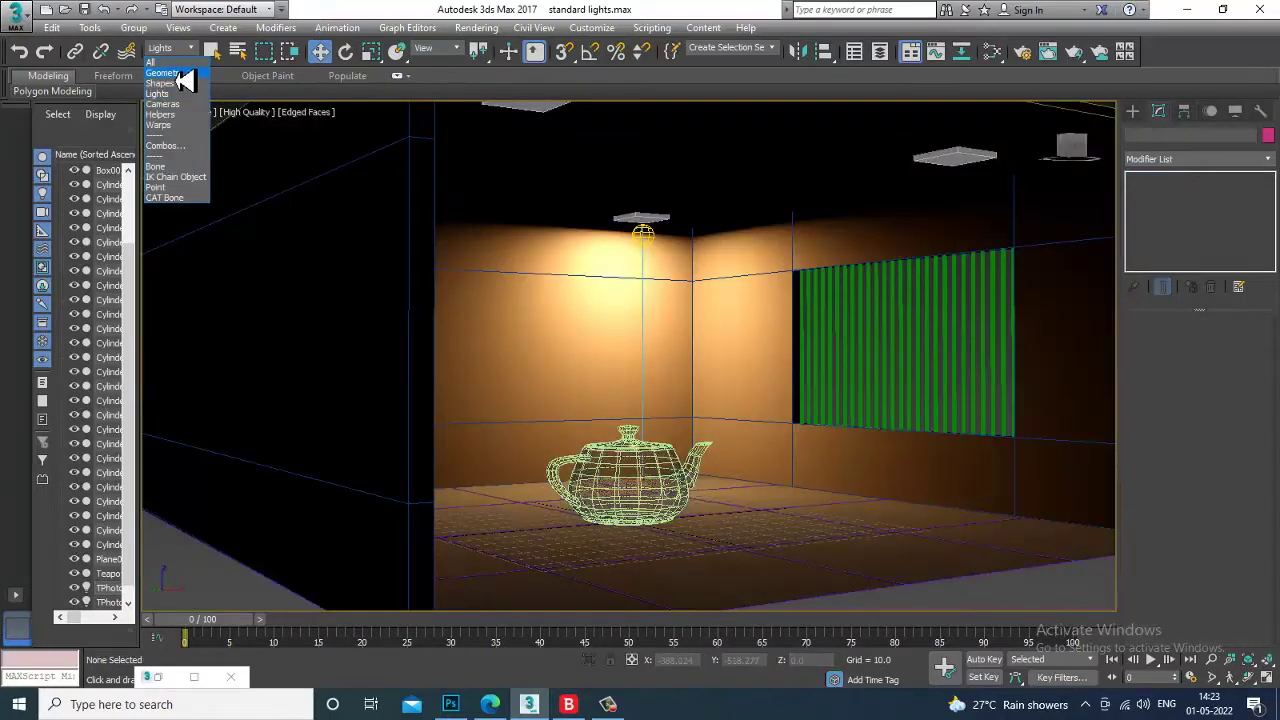
click(152, 62)
click(641, 222)
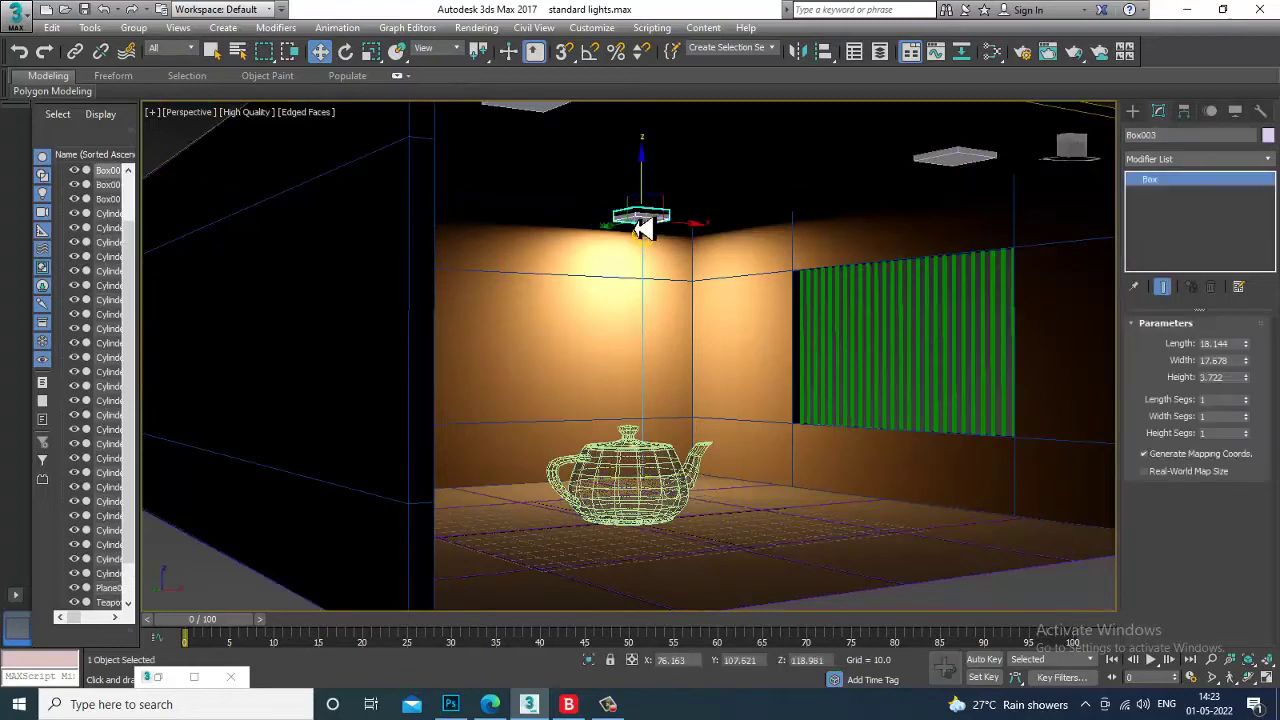
alt+middle_drag(756, 255, 762, 263)
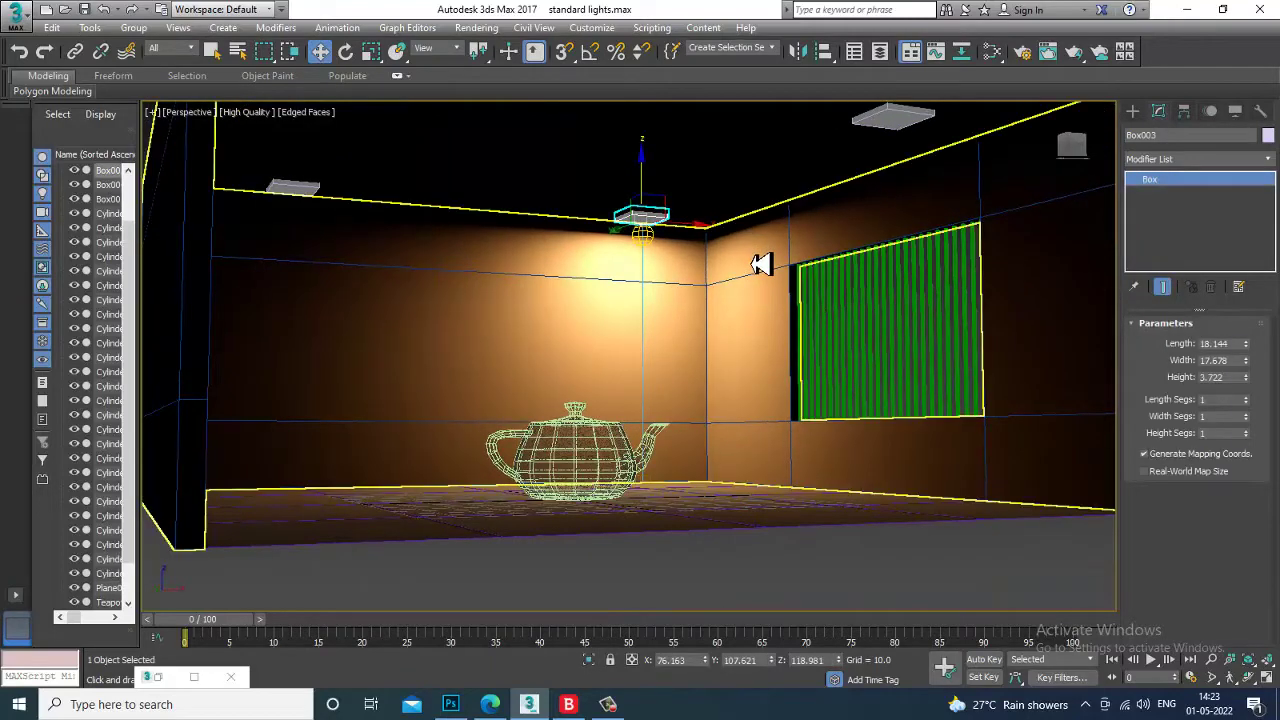
- Select the target light and reposition it just below the ceiling at a Z of about 119.45
click(644, 236)
drag(652, 210, 742, 240)
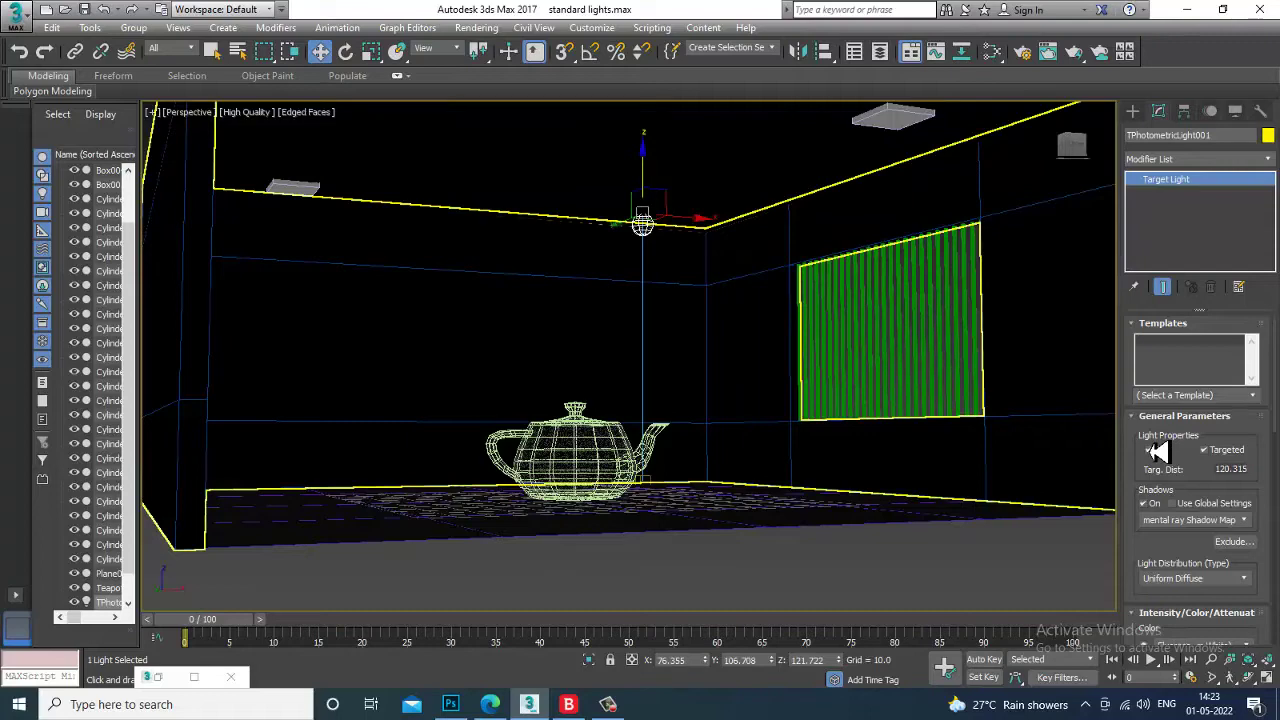
alt+middle_drag(820, 352, 883, 400)
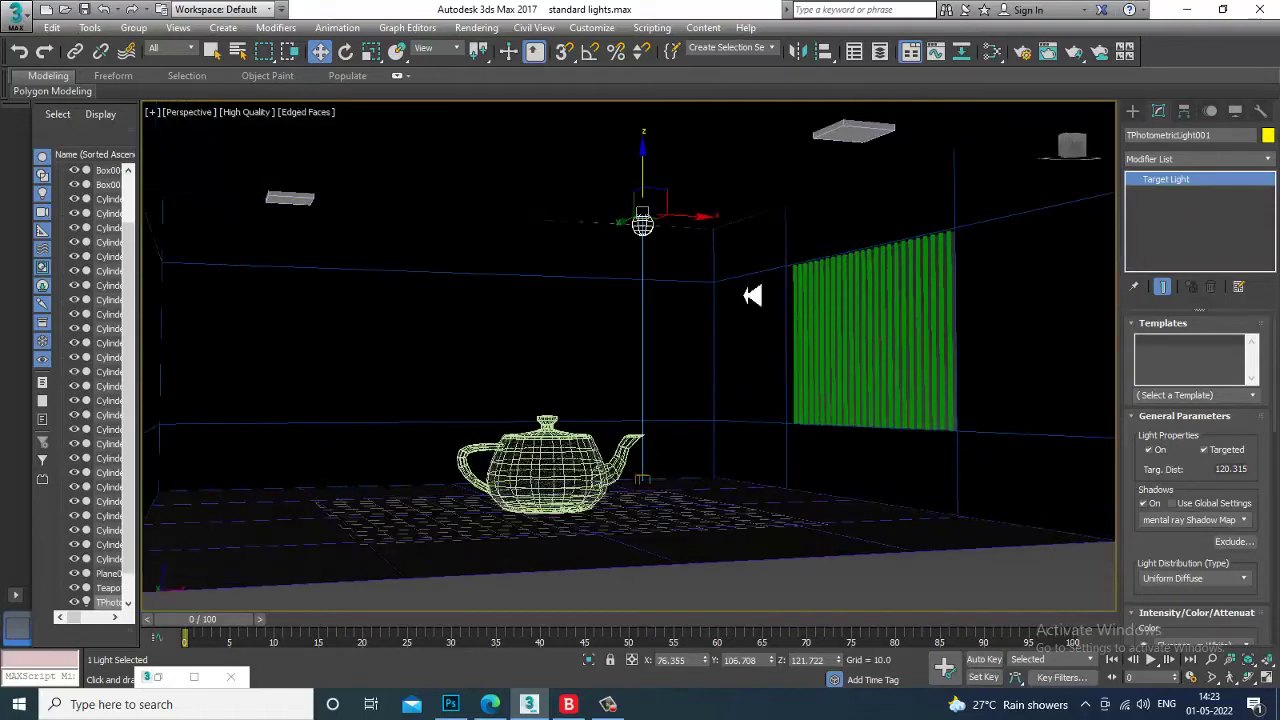
drag(646, 178, 646, 185)
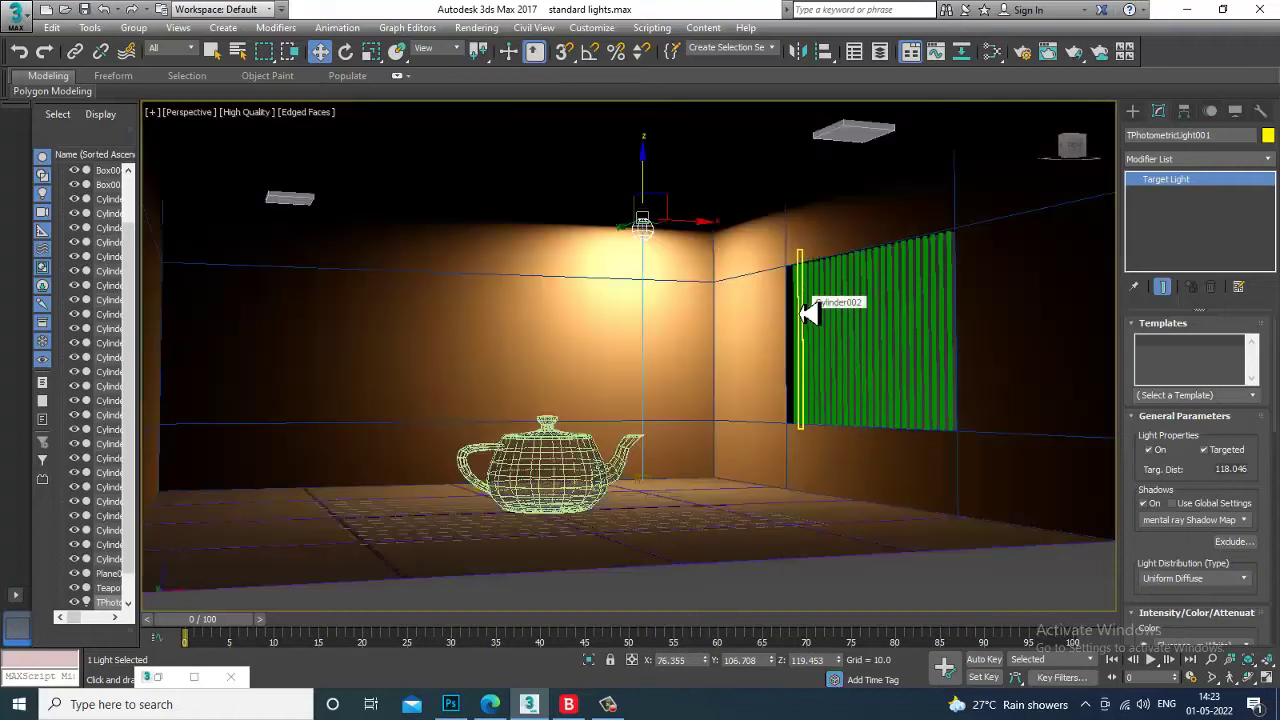
scroll(1185, 500, down, 2)
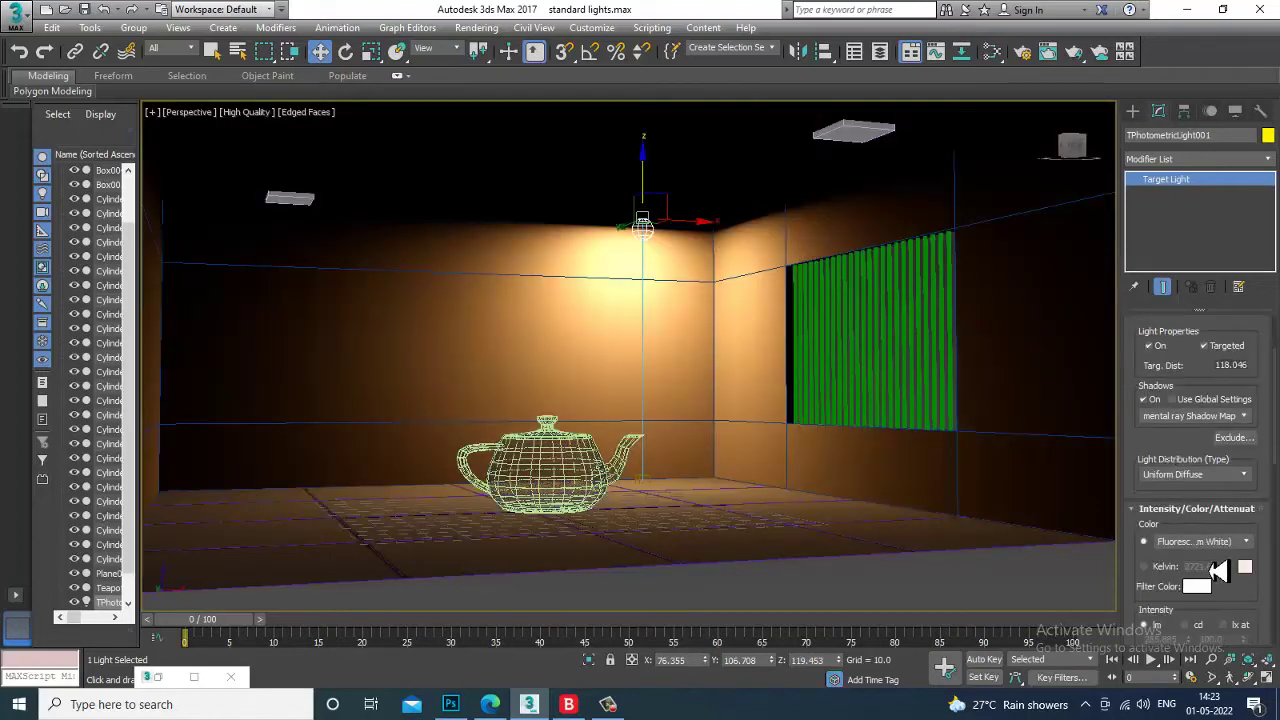
scroll(1225, 560, down, 5)
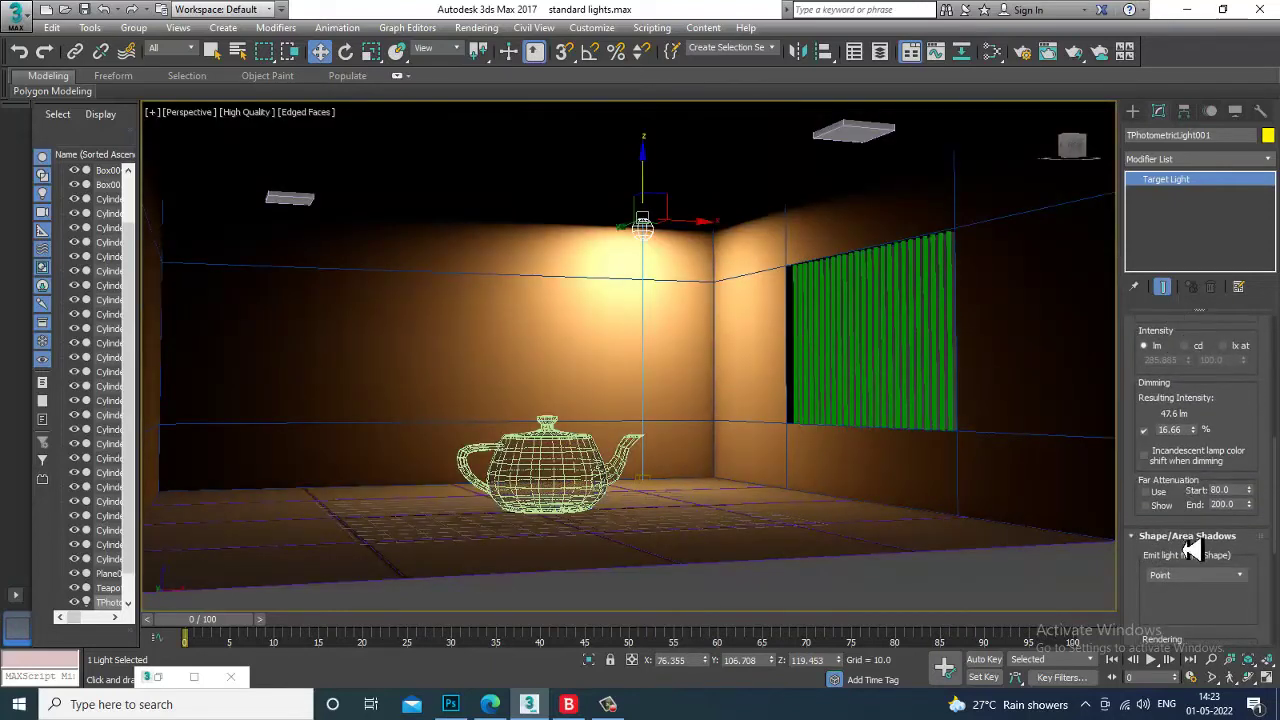
- Try the Cylinder emitting shape for the target light
click(1195, 578)
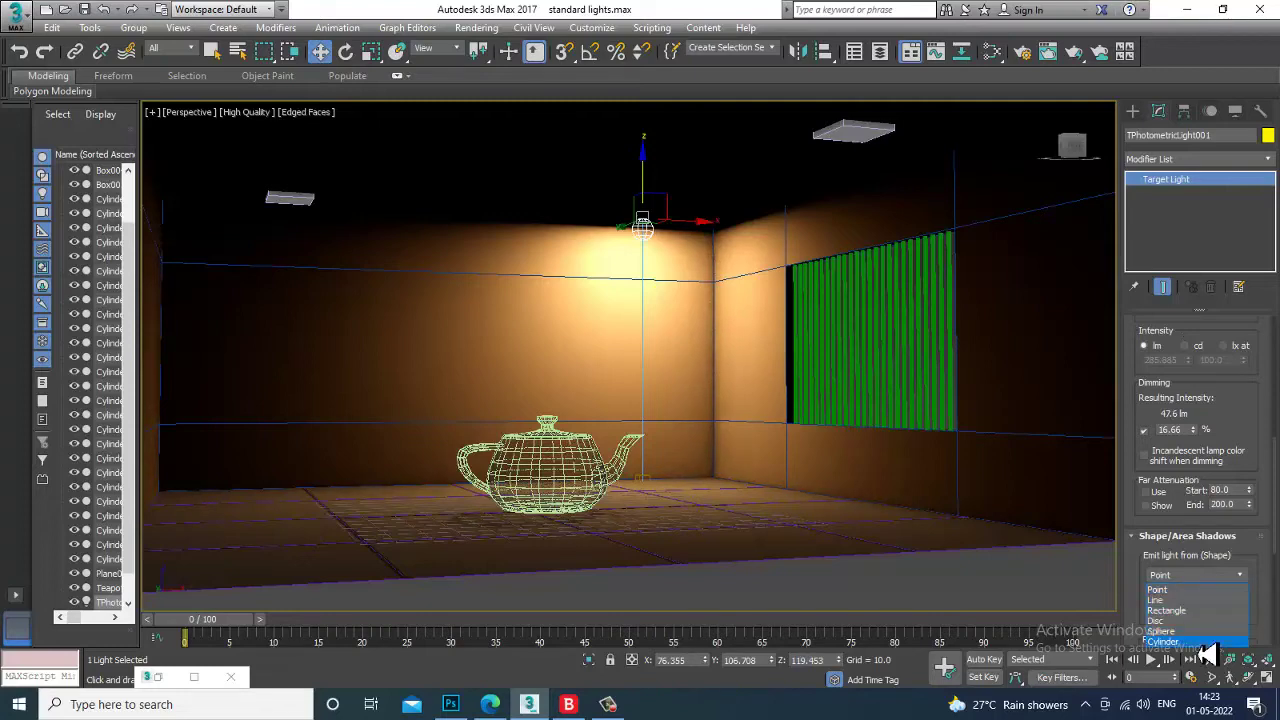
click(1205, 642)
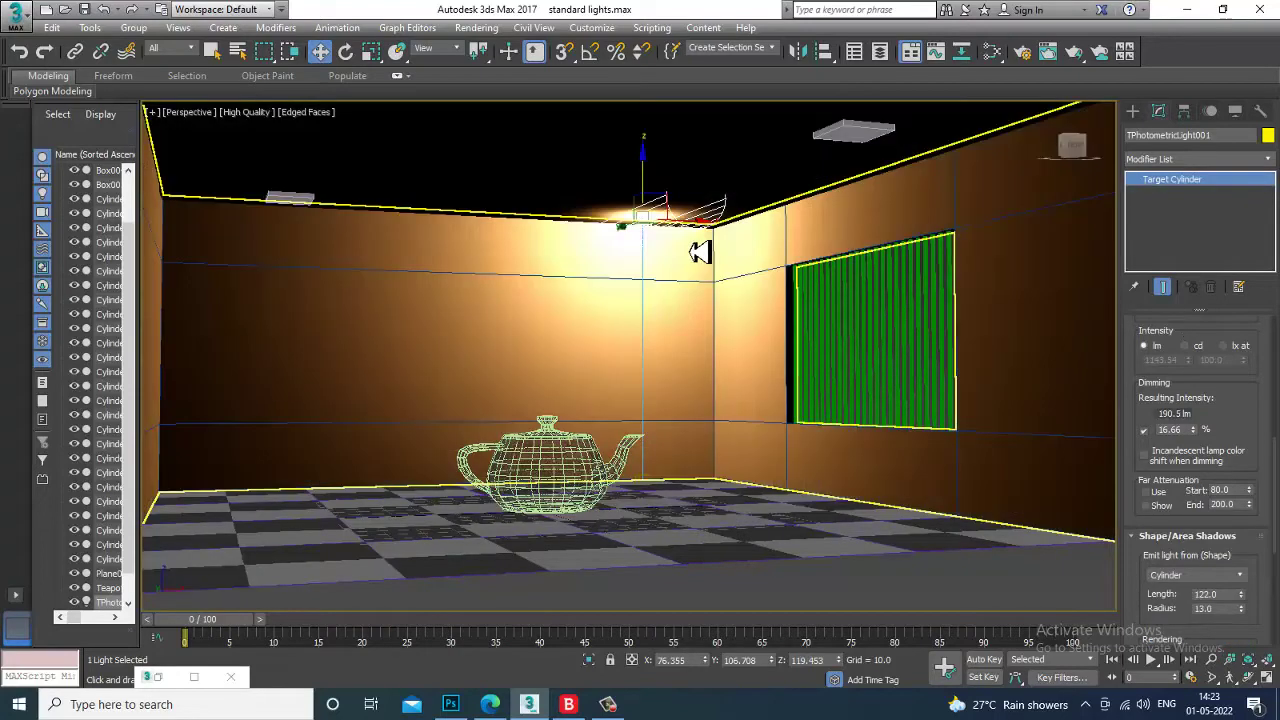
mouse_move(770, 334)
alt+middle_down()
mouse_move(825, 363)
mouse_move(757, 298)
mouse_move(768, 300)
alt+middle_up()
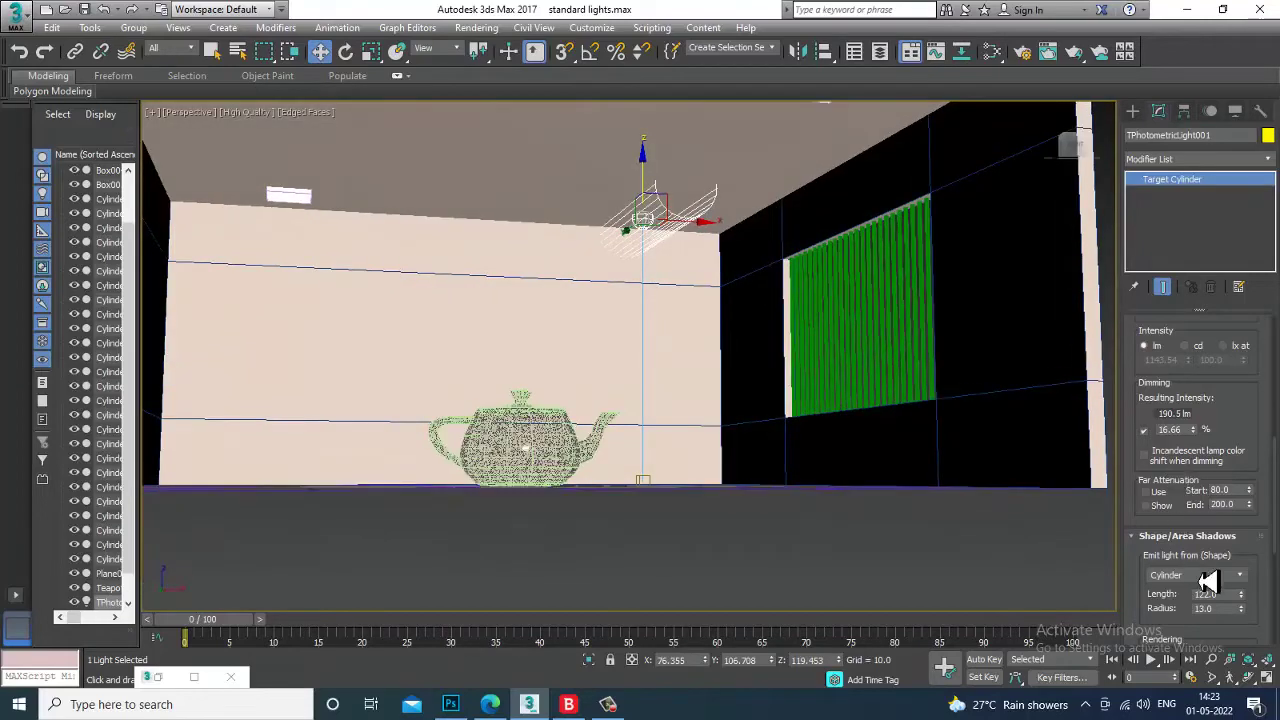
- Change the target light's emitting shape to Rectangle
click(1198, 574)
click(1166, 610)
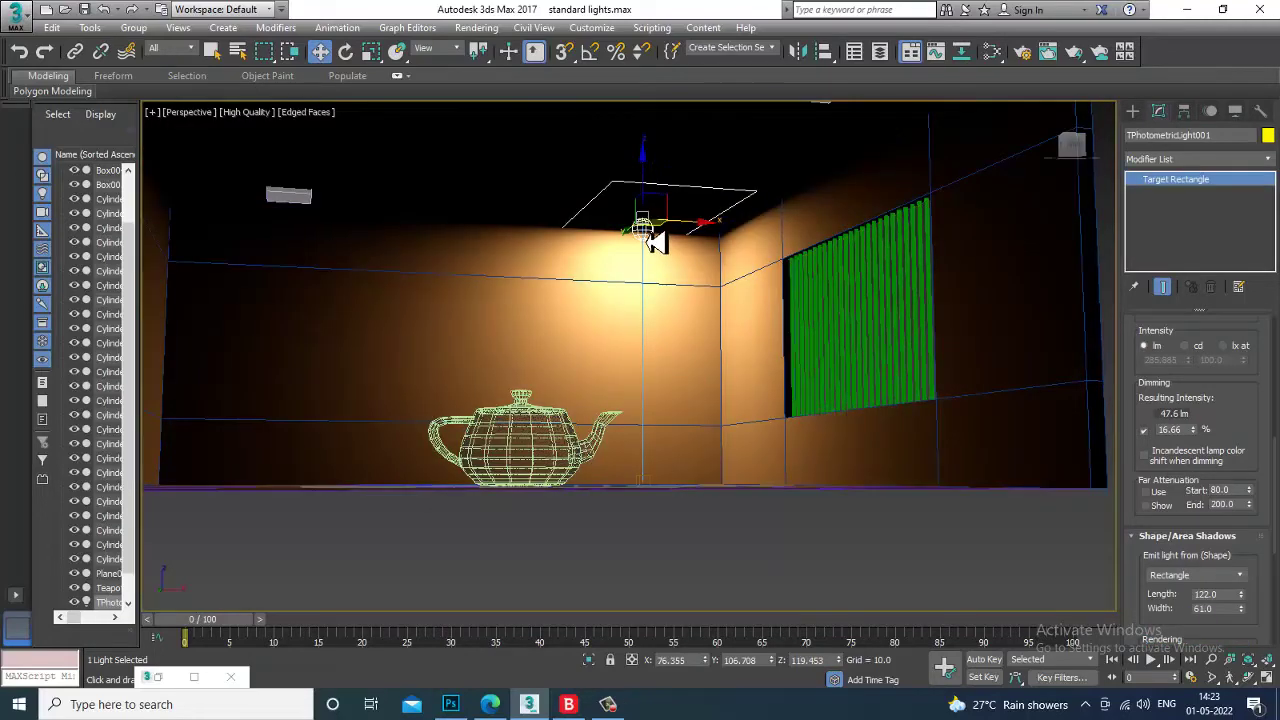
mouse_move(652, 240)
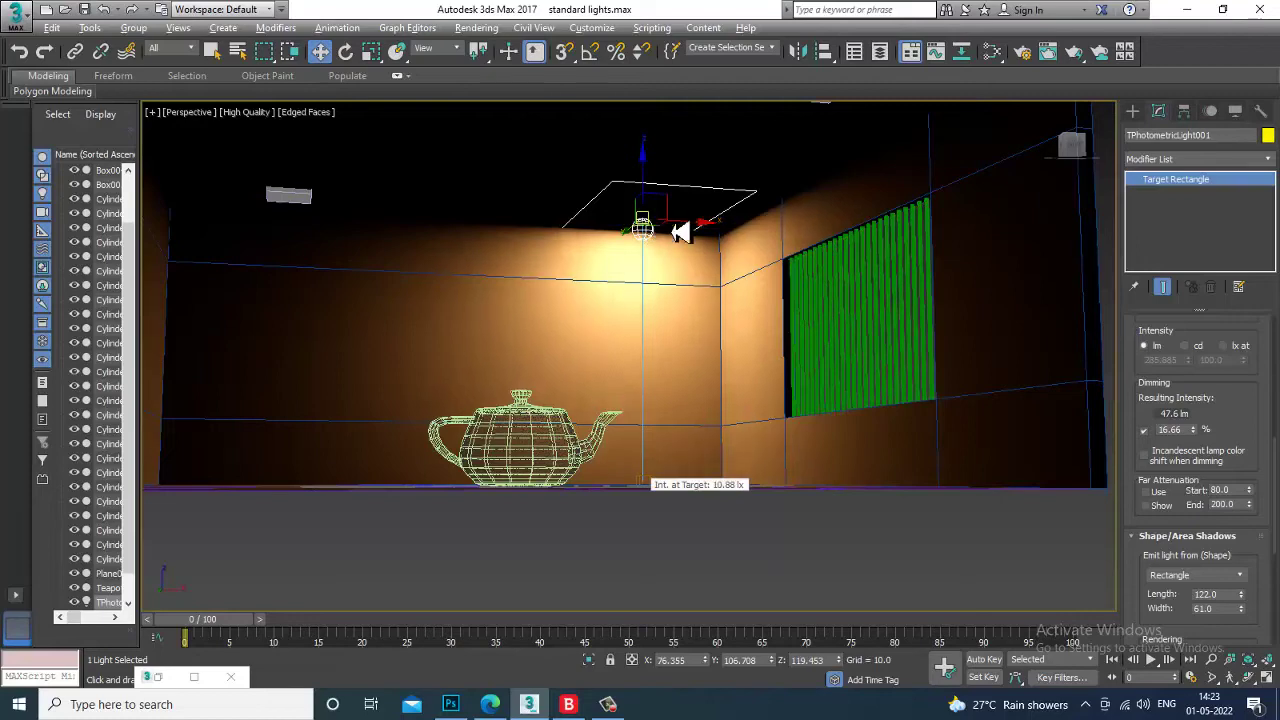
- Shrink the rectangular light to a length of about 36.9 and a width of about 34.2, judging it from above
alt+middle_drag(668, 232, 691, 266)
key(alt+w)
right_click(456, 208)
key(alt+w)
middle_drag(490, 178, 538, 210)
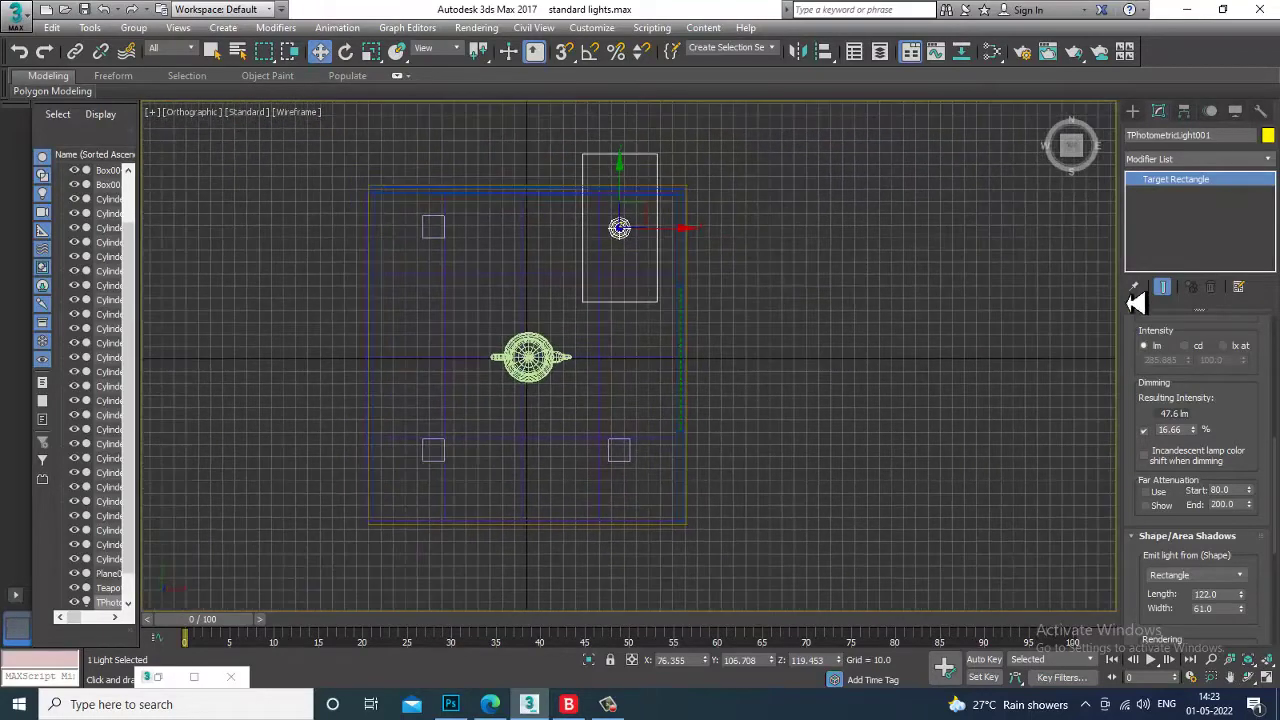
drag(1241, 597, 1256, 662)
mouse_move(1241, 608)
mouse_down()
mouse_move(1258, 656)
mouse_move(1257, 620)
mouse_up()
key(alt+w)
middle_click(566, 420)
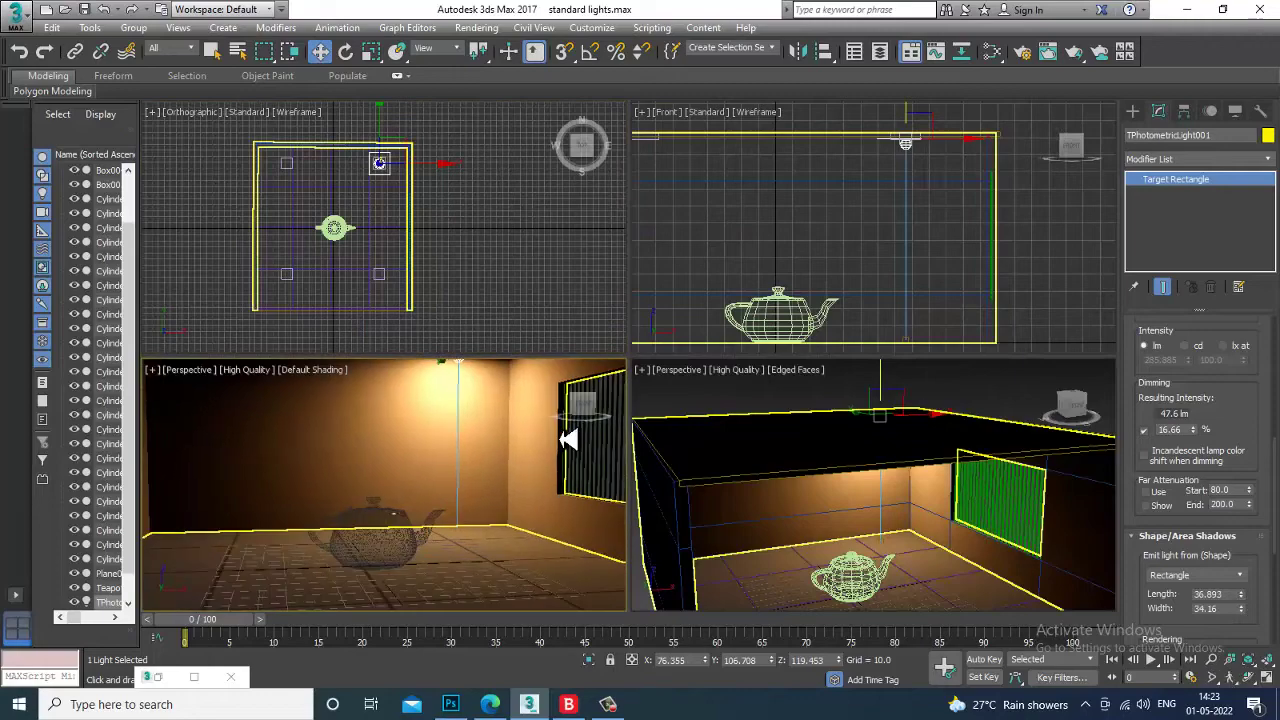
key(alt+w)
mouse_move(583, 420)
alt+middle_down()
mouse_move(613, 376)
mouse_move(634, 517)
mouse_move(737, 286)
mouse_move(657, 460)
mouse_move(742, 397)
mouse_move(734, 423)
mouse_move(774, 406)
mouse_move(768, 340)
alt+middle_up()
scroll(768, 340, up, 3)
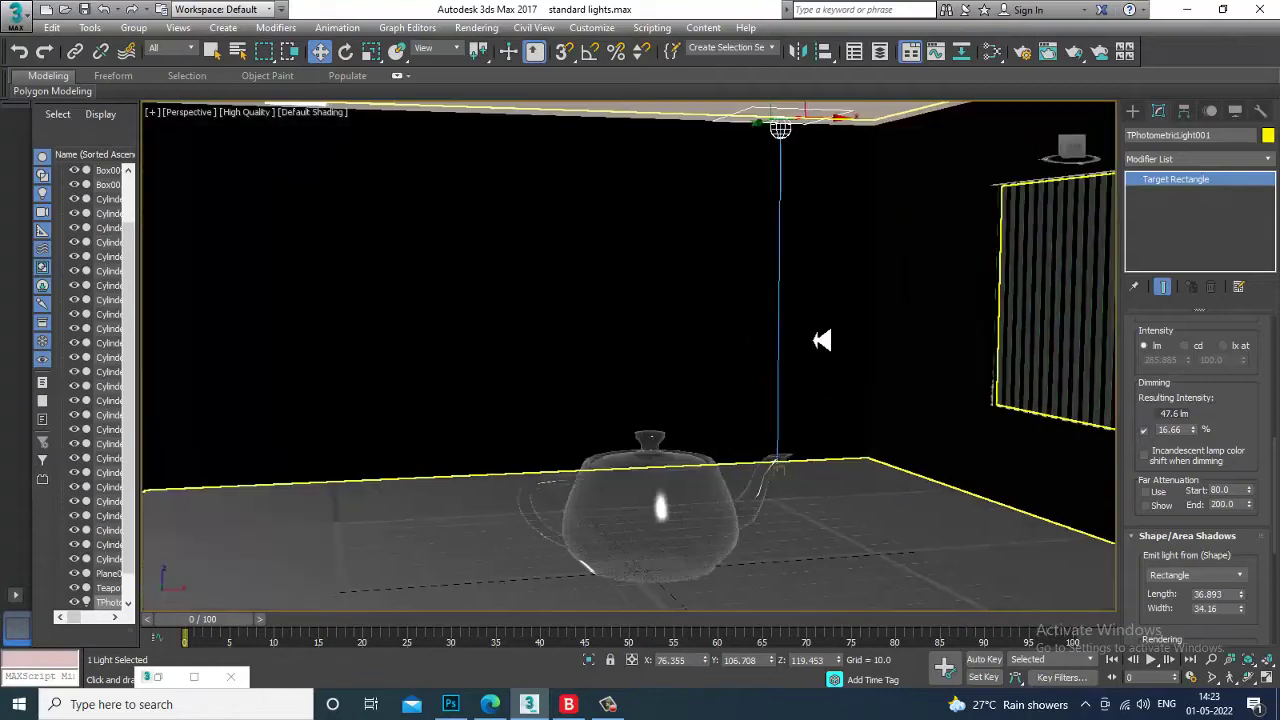
- Examine the light's shadow sample choices and object shadow parameters, briefly toggling the shadow map option
drag(1145, 512, 1160, 355)
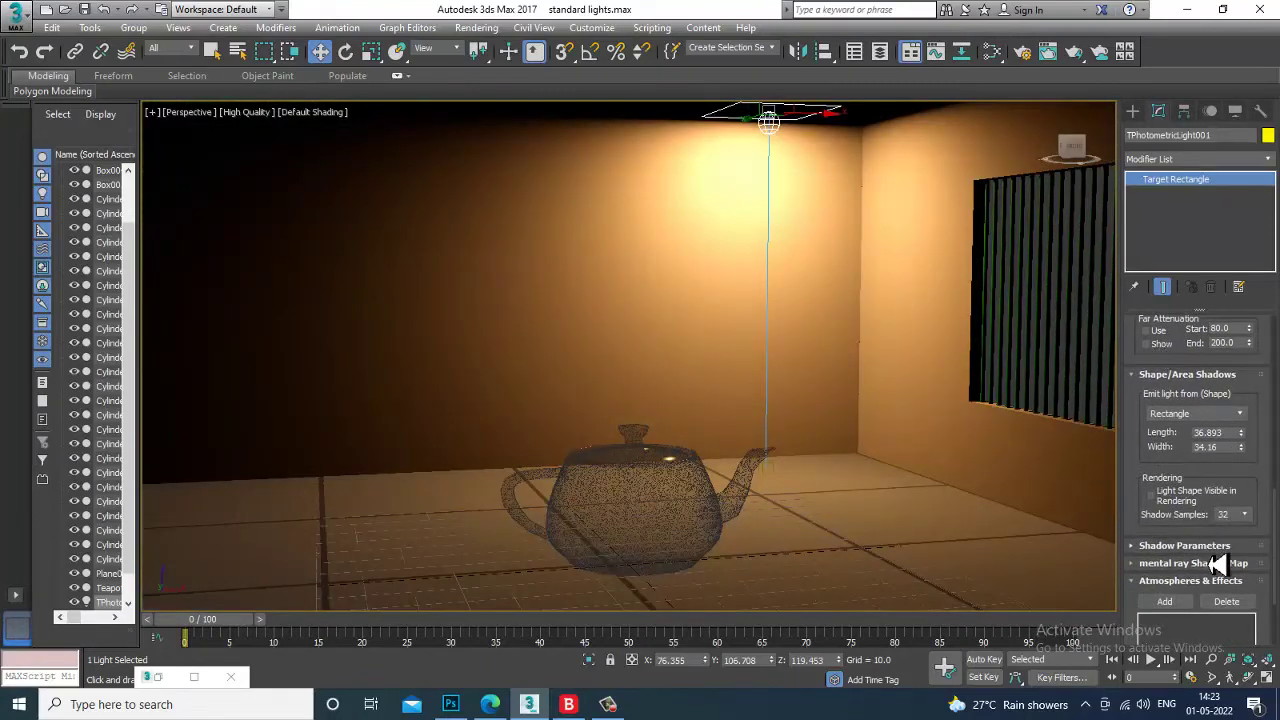
click(1246, 515)
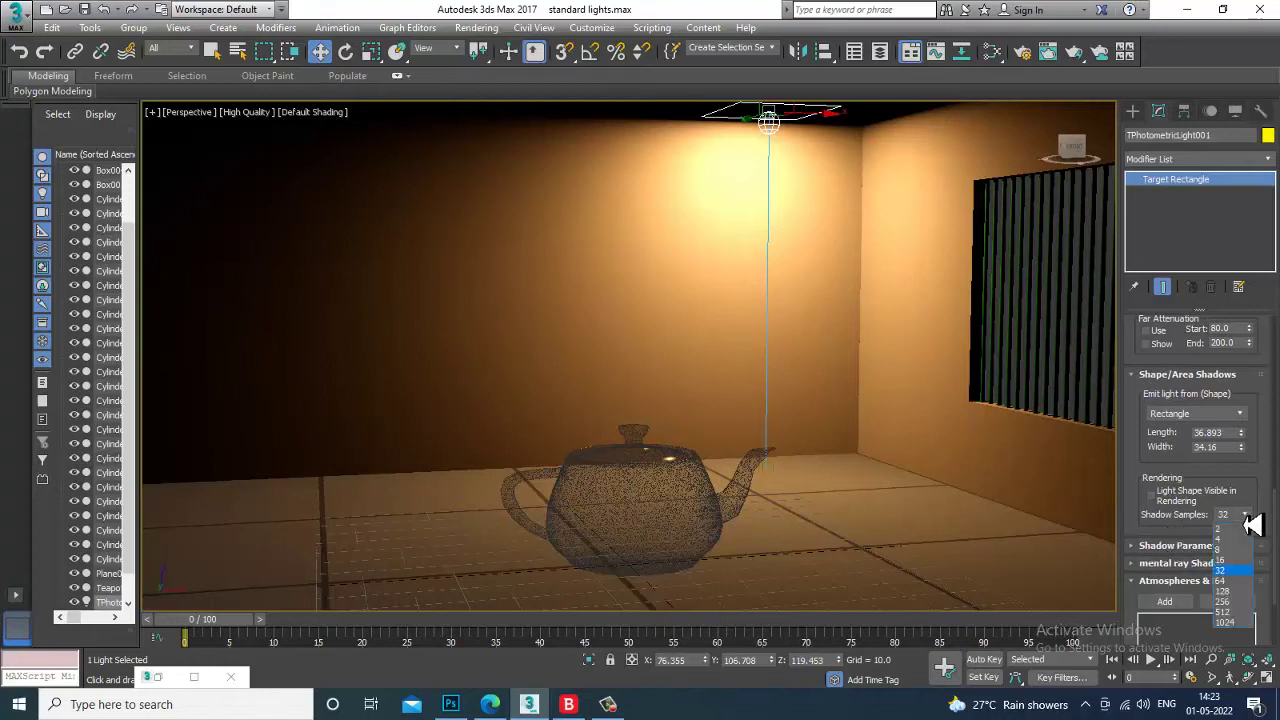
click(1178, 556)
click(1178, 548)
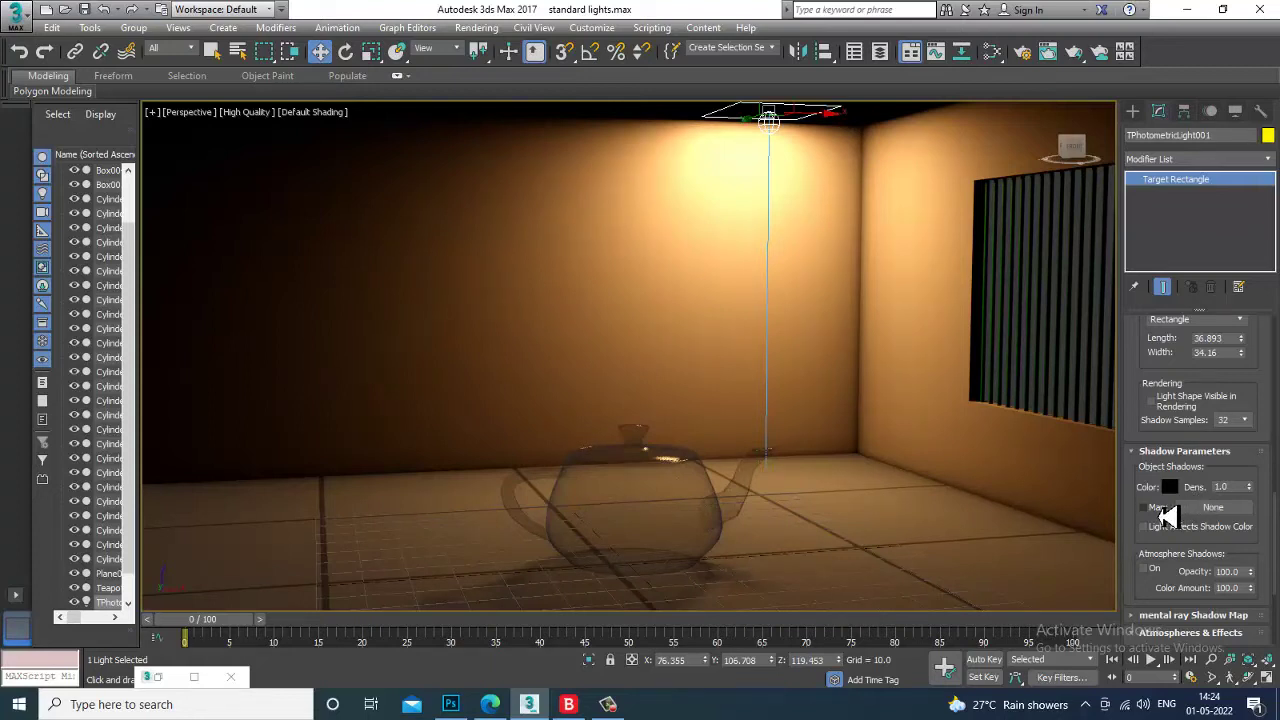
click(1160, 509)
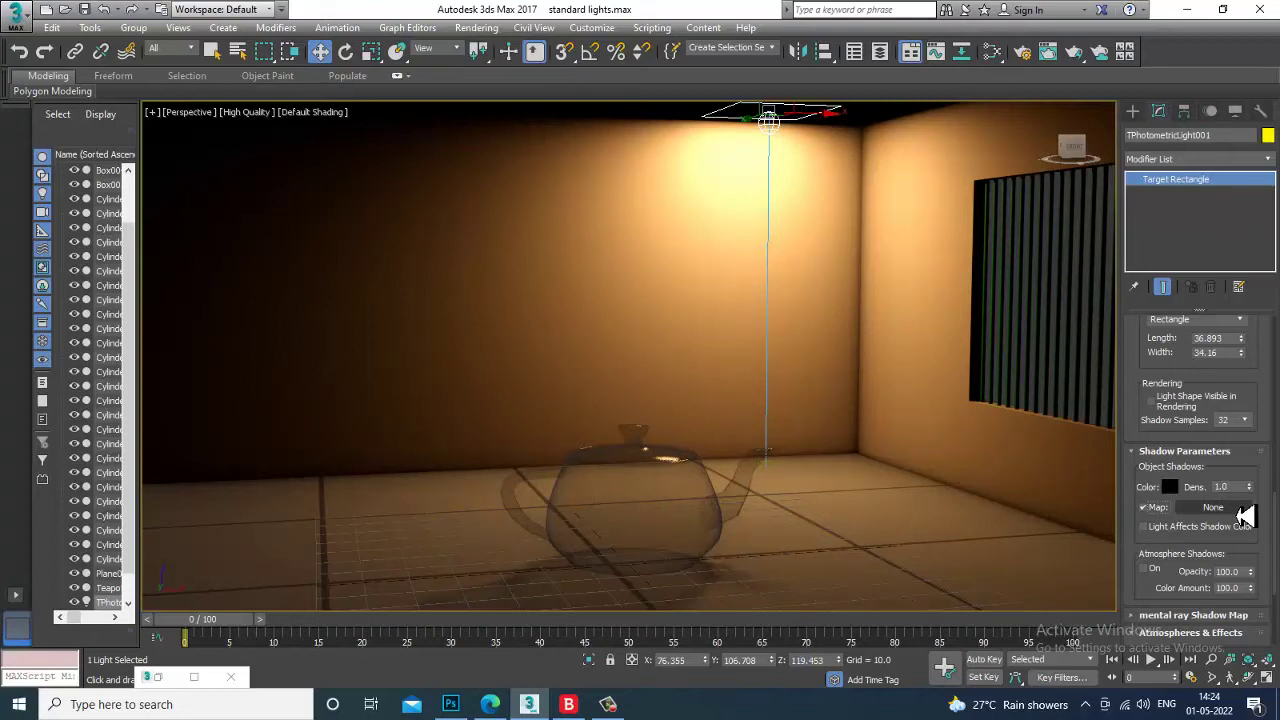
click(1157, 509)
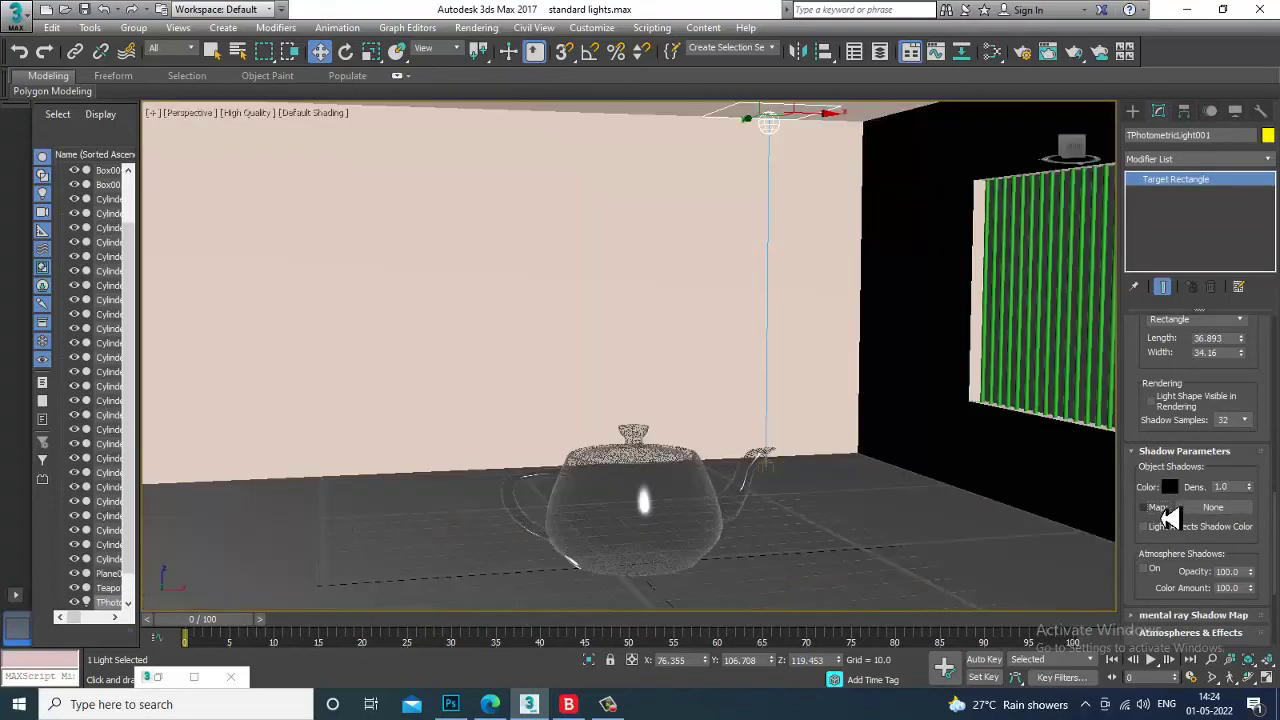
- Set the mental ray shadow map size to 1024 and its samples to 6
drag(1182, 546, 1192, 326)
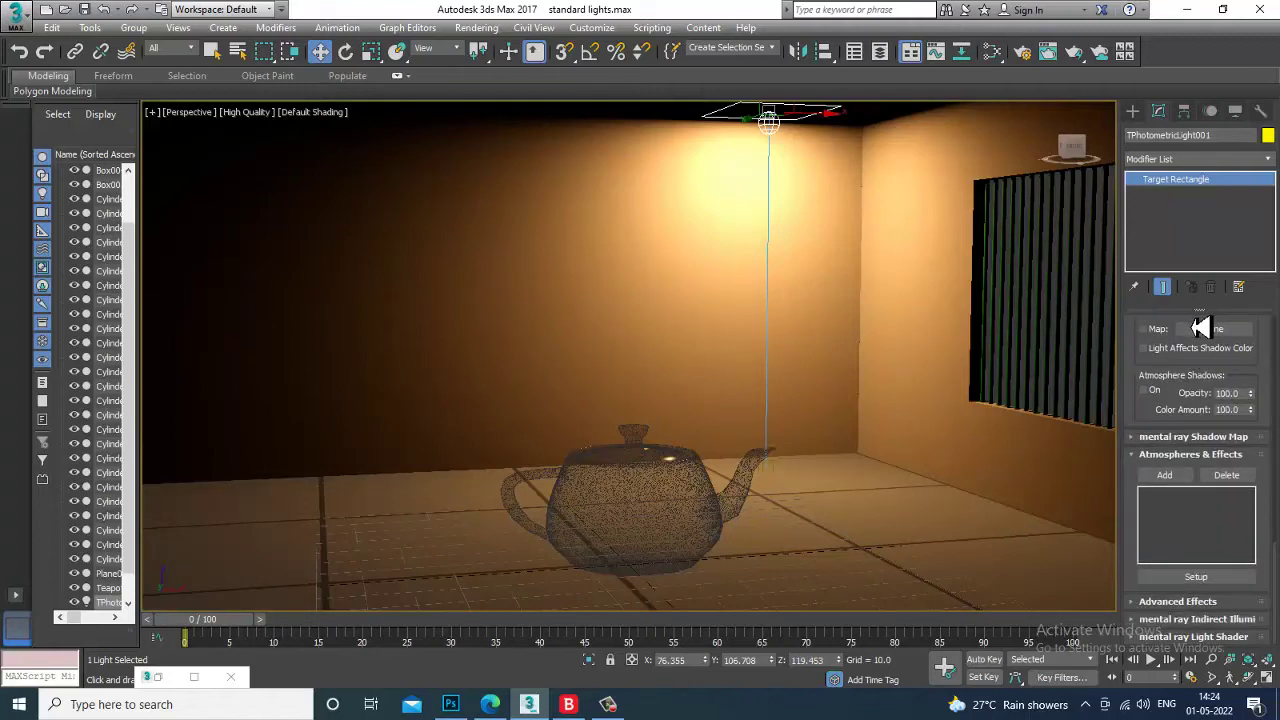
click(1200, 437)
drag(1232, 458, 1150, 458)
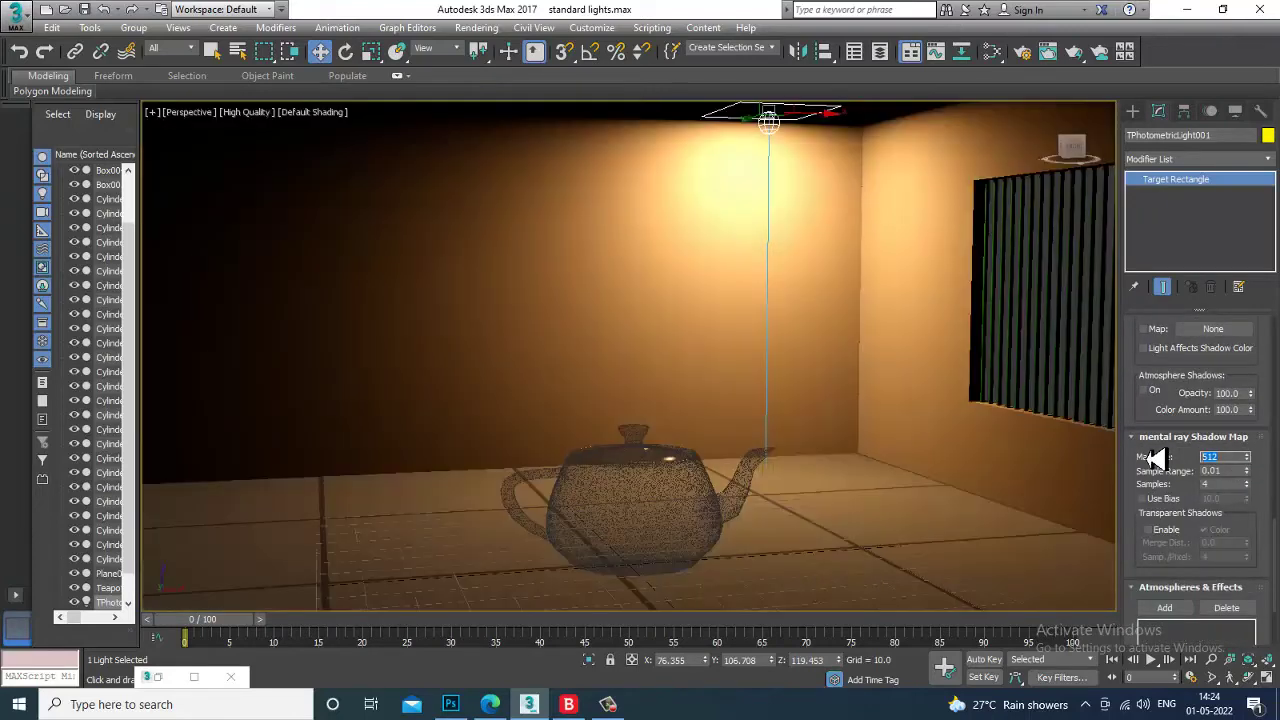
text(1024)
key(Return)
text(6)
key(Return)
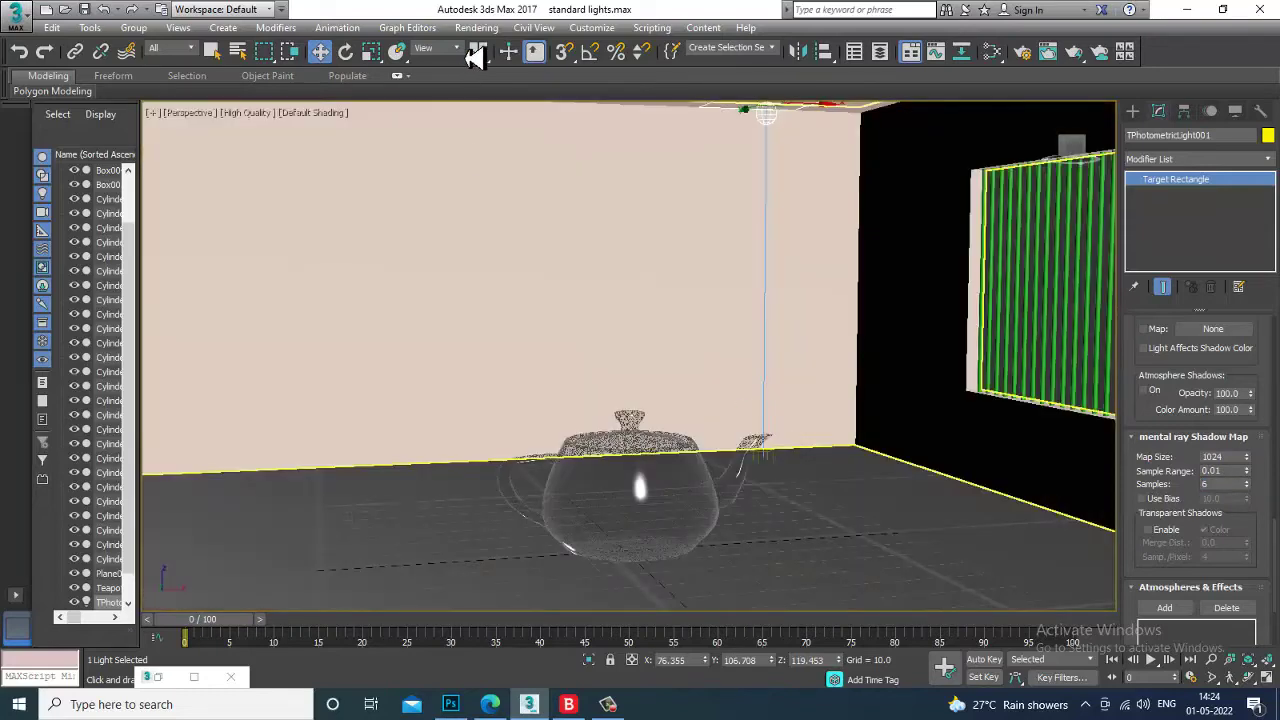
- Render a test image of the perspective view and close the rendered frame
click(476, 27)
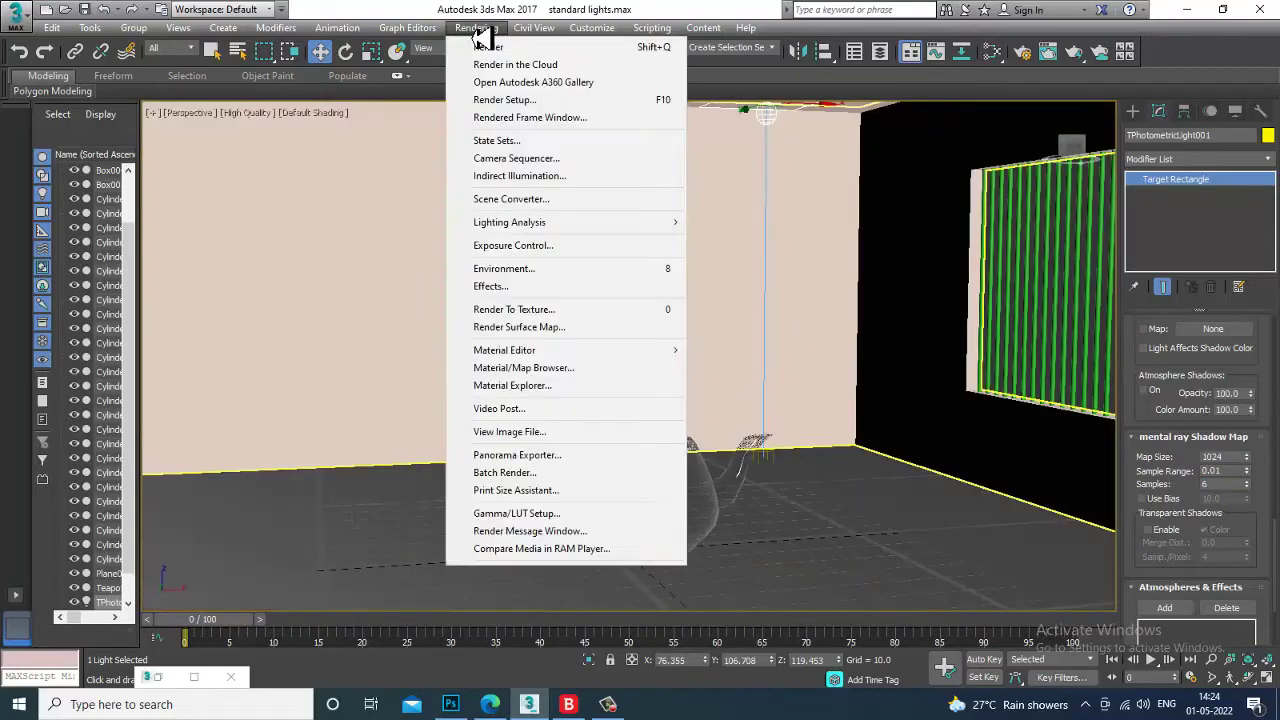
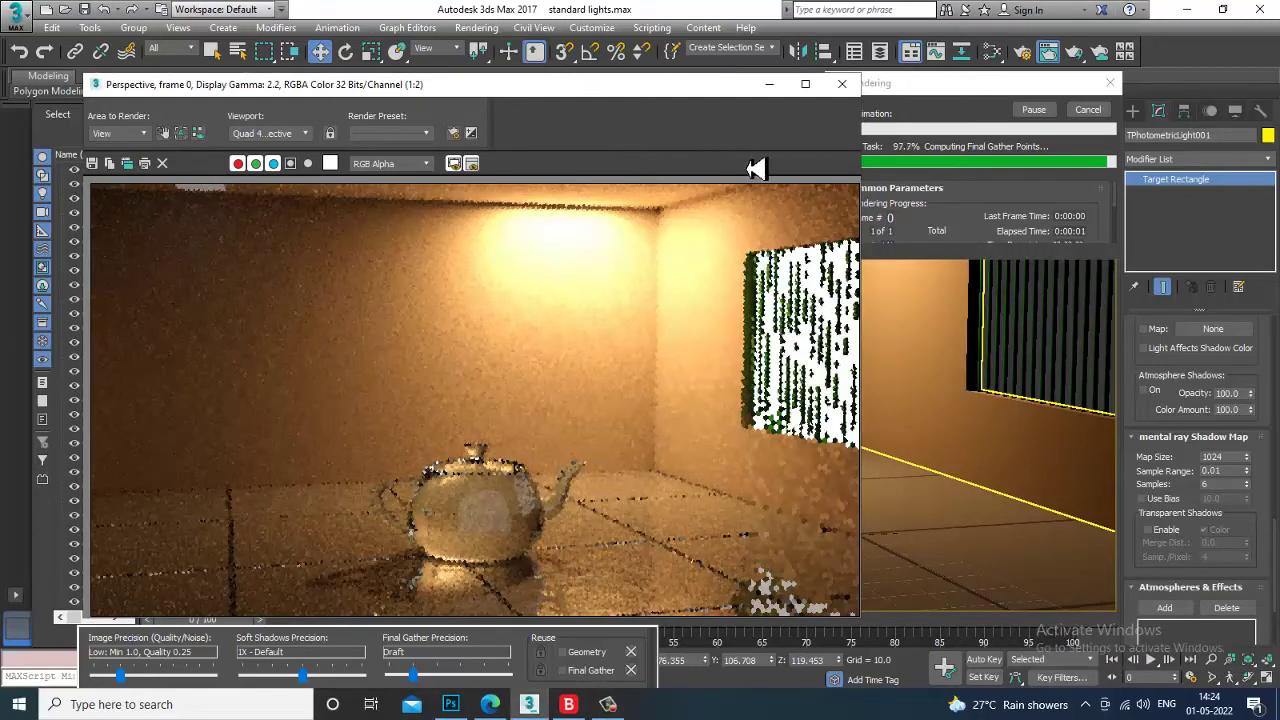
click(842, 84)
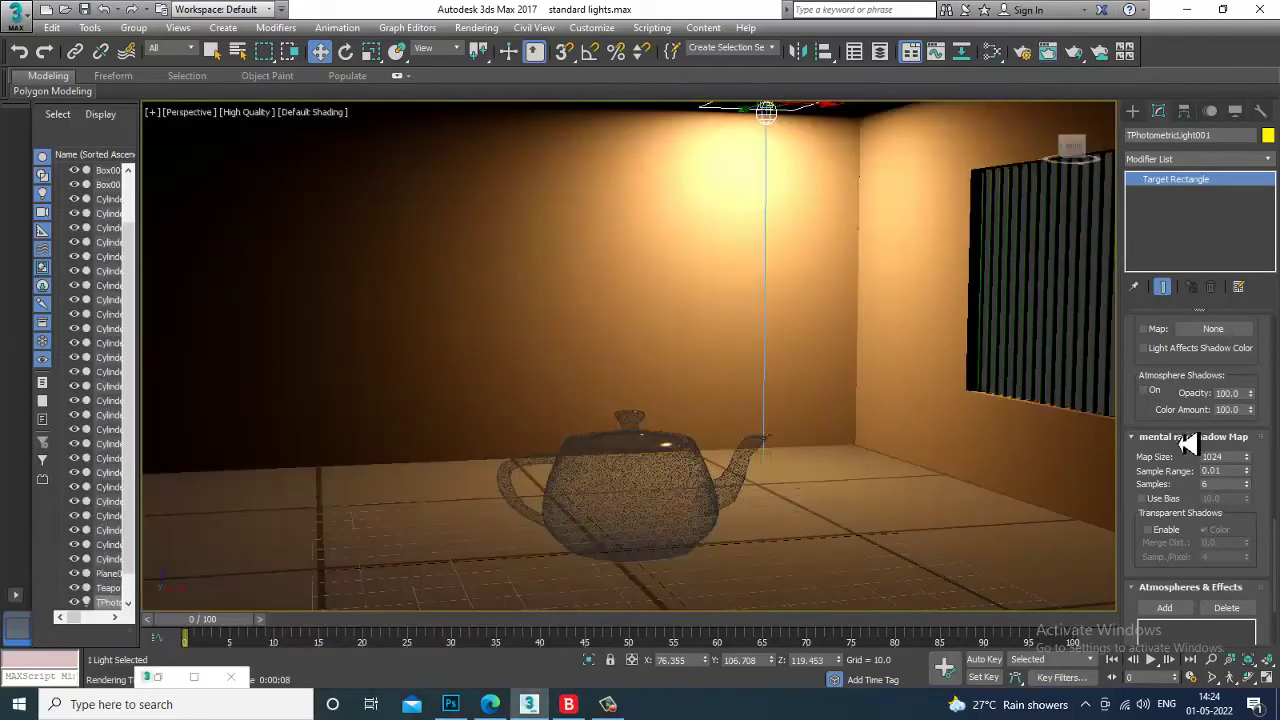
- Change the light's color preset to Fluorescent (Daylight)
scroll(1157, 415, up, 3)
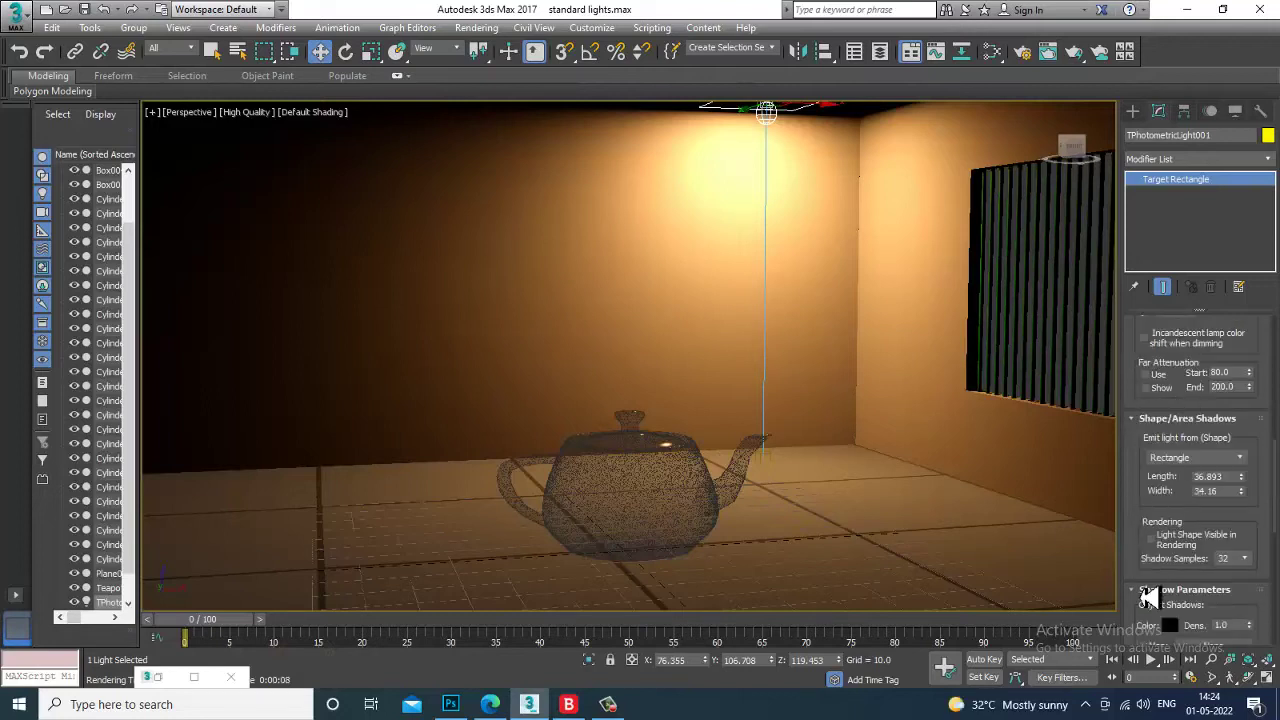
scroll(1165, 440, up, 3)
click(1245, 459)
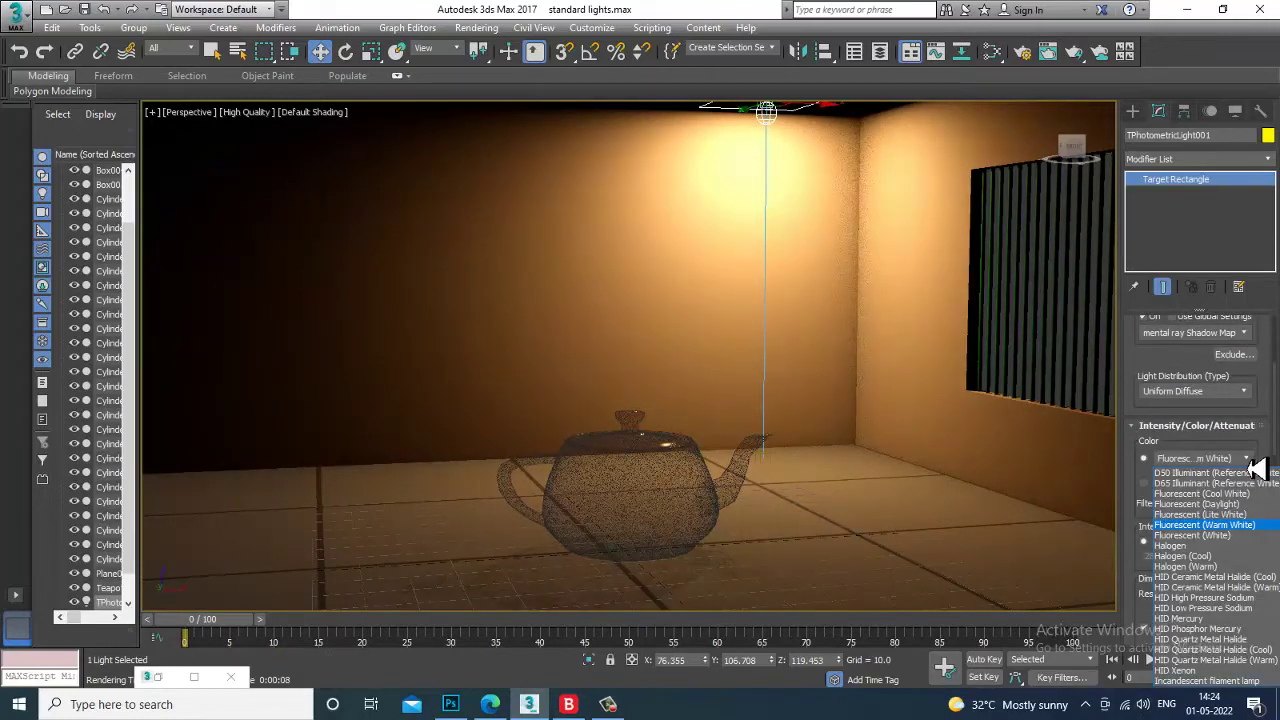
click(1246, 504)
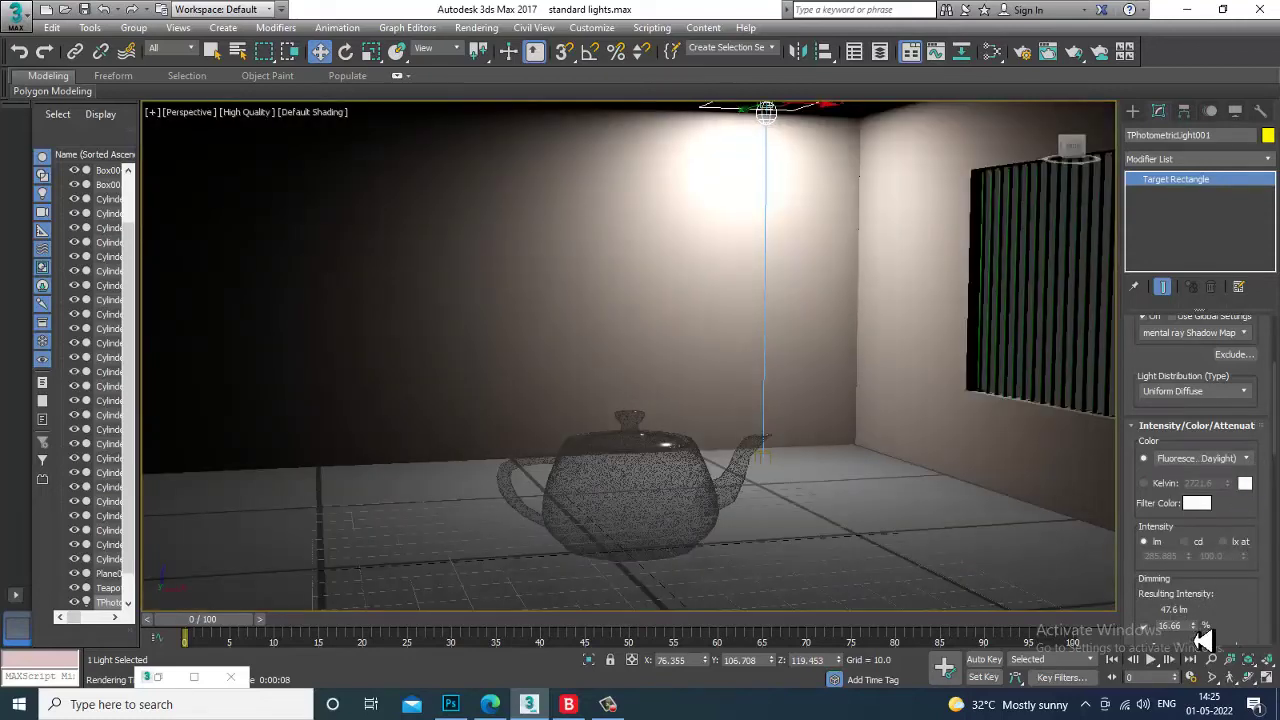
- Select the light together with its target and move both along Y, away from the back wall, to a Y of about 89.5
key(alt+w)
middle_drag(500, 268, 474, 266)
scroll(470, 220, up, 4)
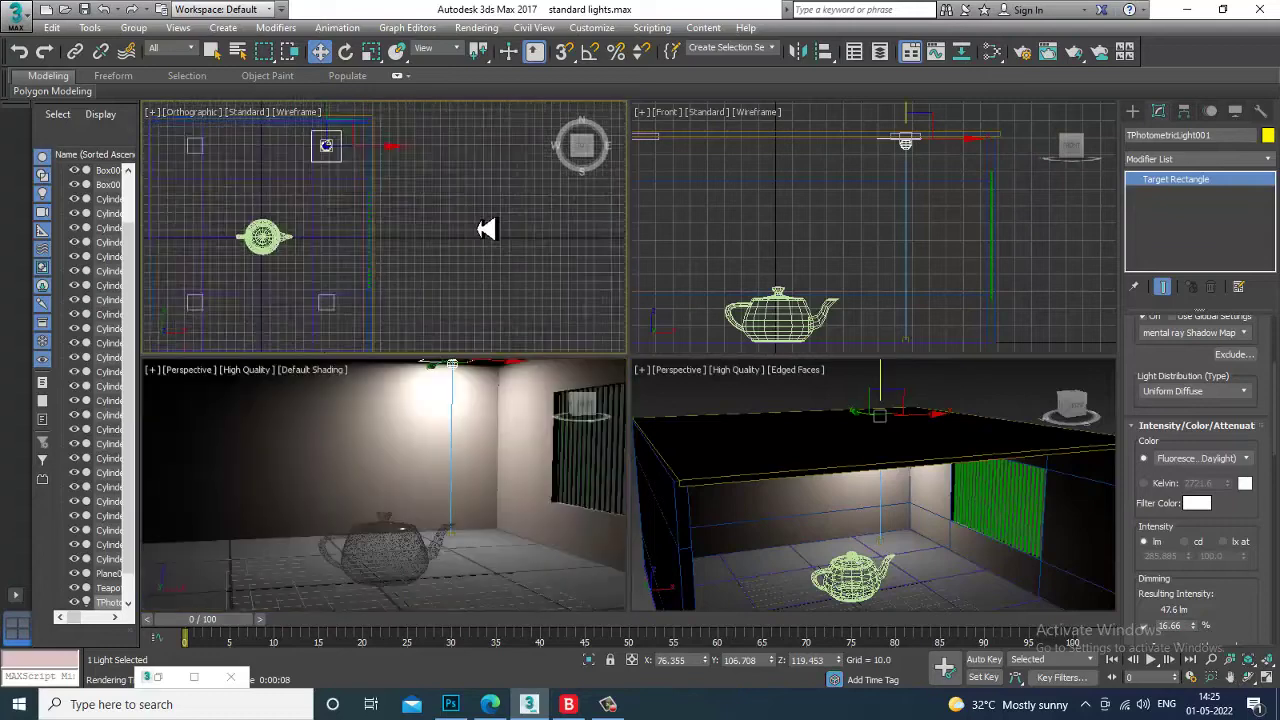
middle_drag(444, 185, 554, 280)
drag(413, 197, 373, 256)
key(ctrl+z)
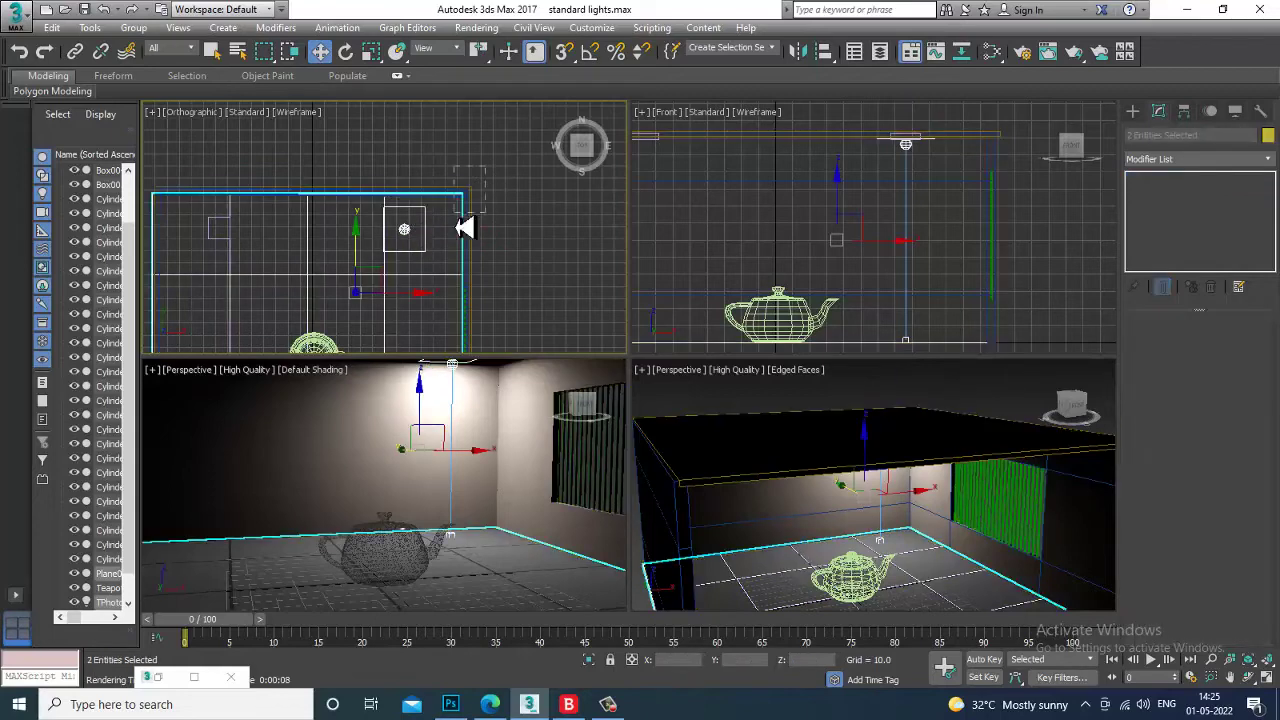
click(404, 222)
drag(417, 185, 422, 205)
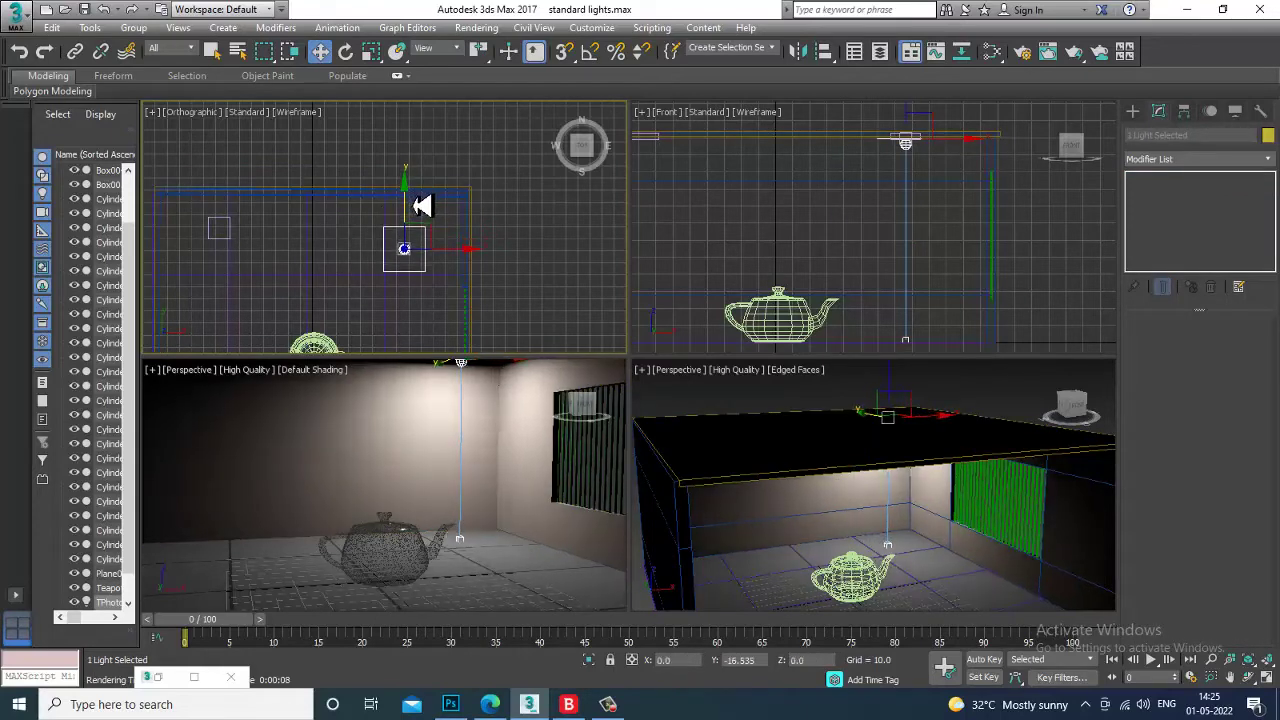
- Select only the light and raise it toward the ceiling to a Z of about 122
click(966, 394)
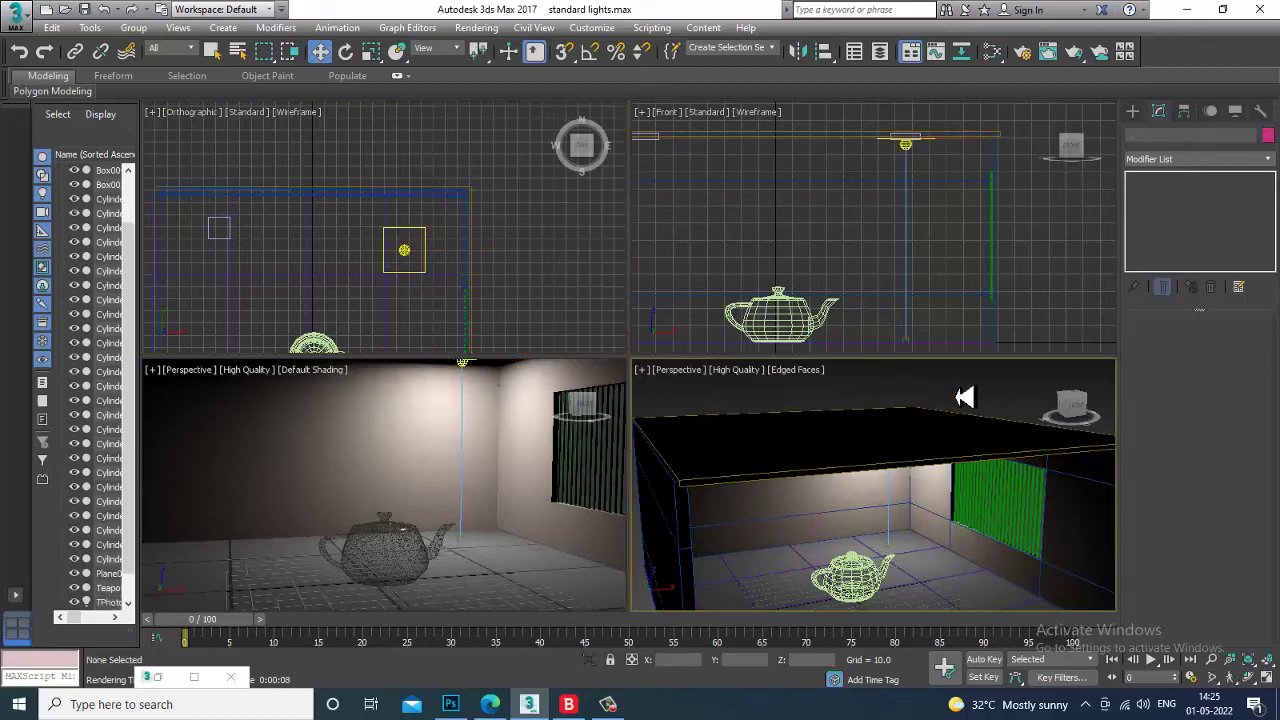
key(alt+w)
alt+middle_drag(797, 355, 786, 329)
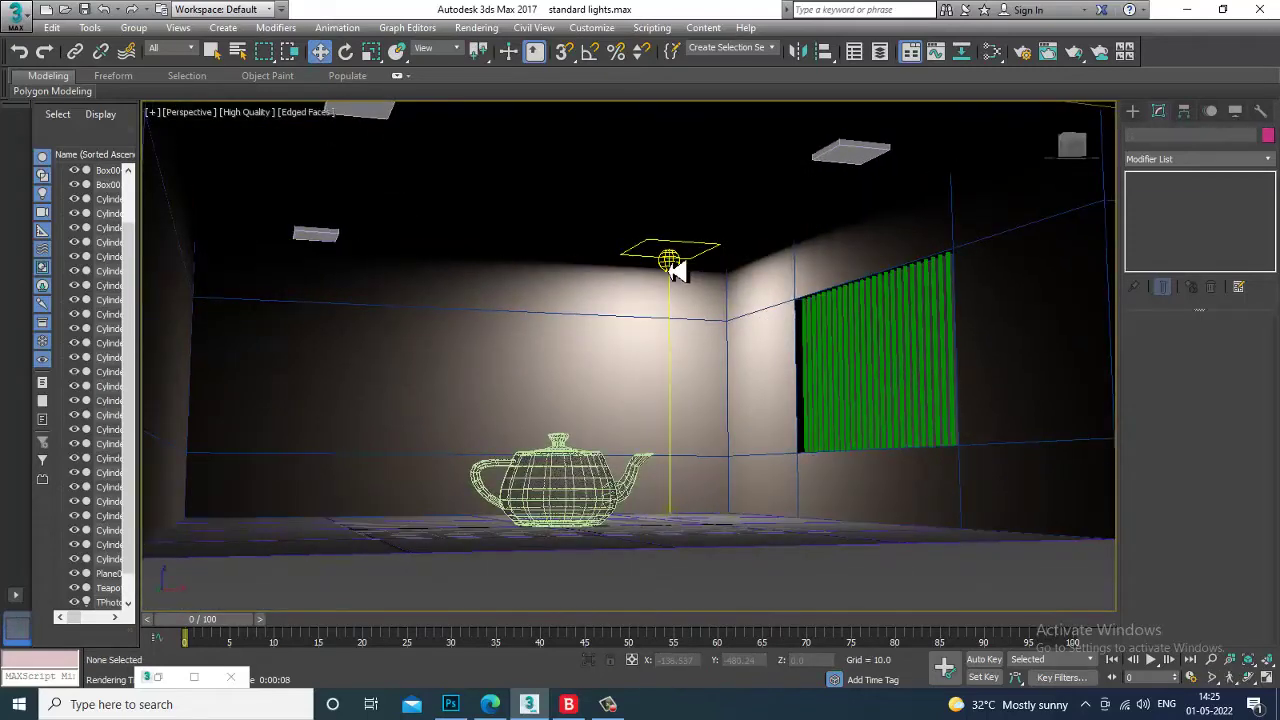
click(671, 262)
drag(683, 237, 679, 226)
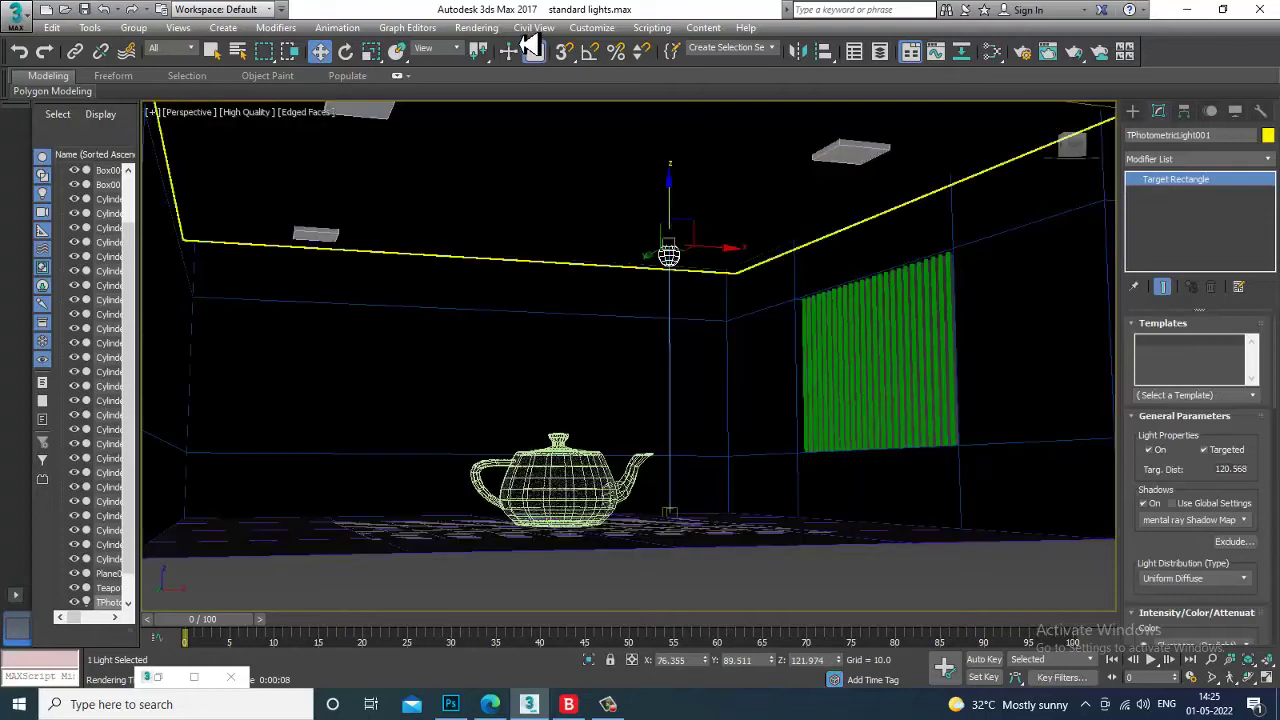
- Start a test render of the perspective view, cancel it and close the rendered frame
click(476, 27)
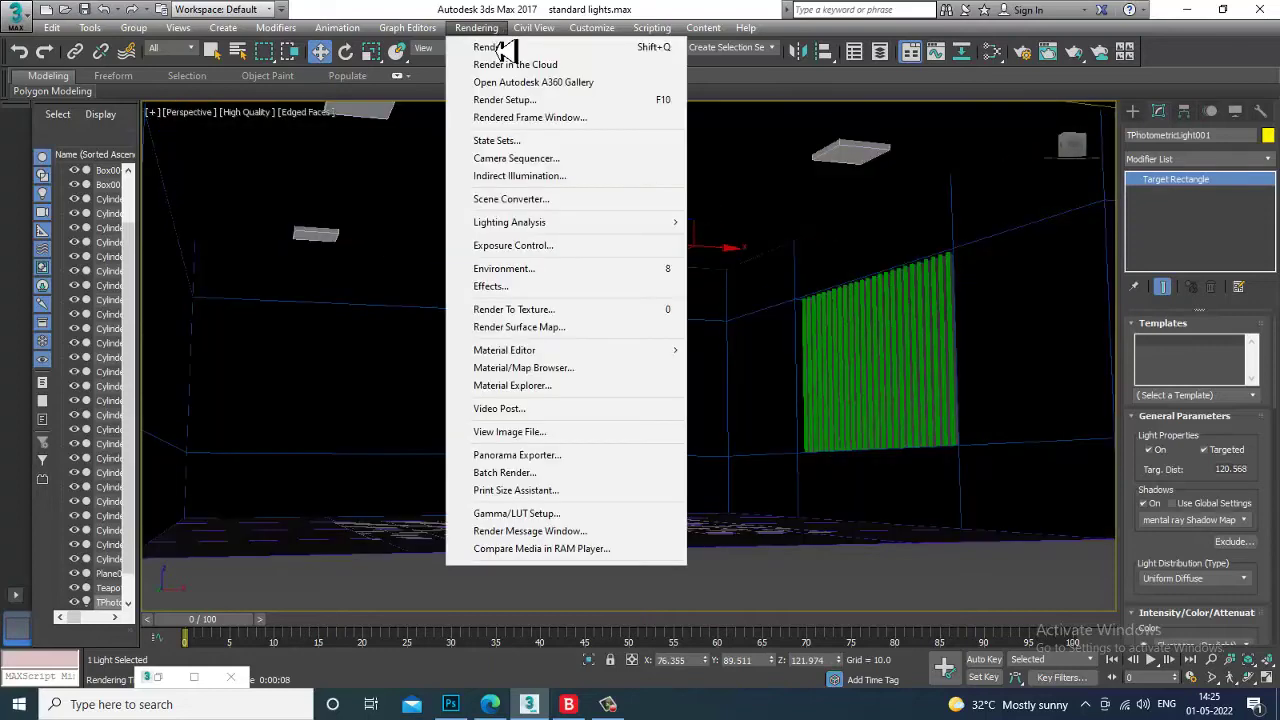
click(500, 44)
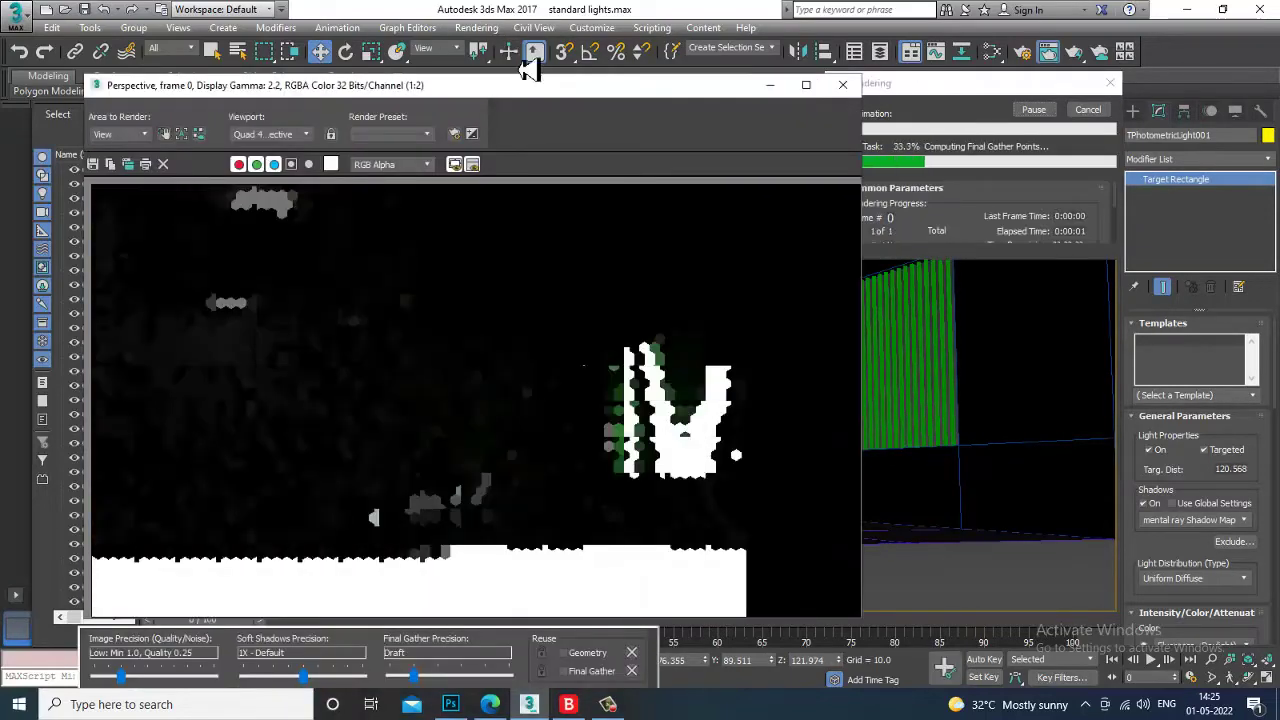
key(Escape)
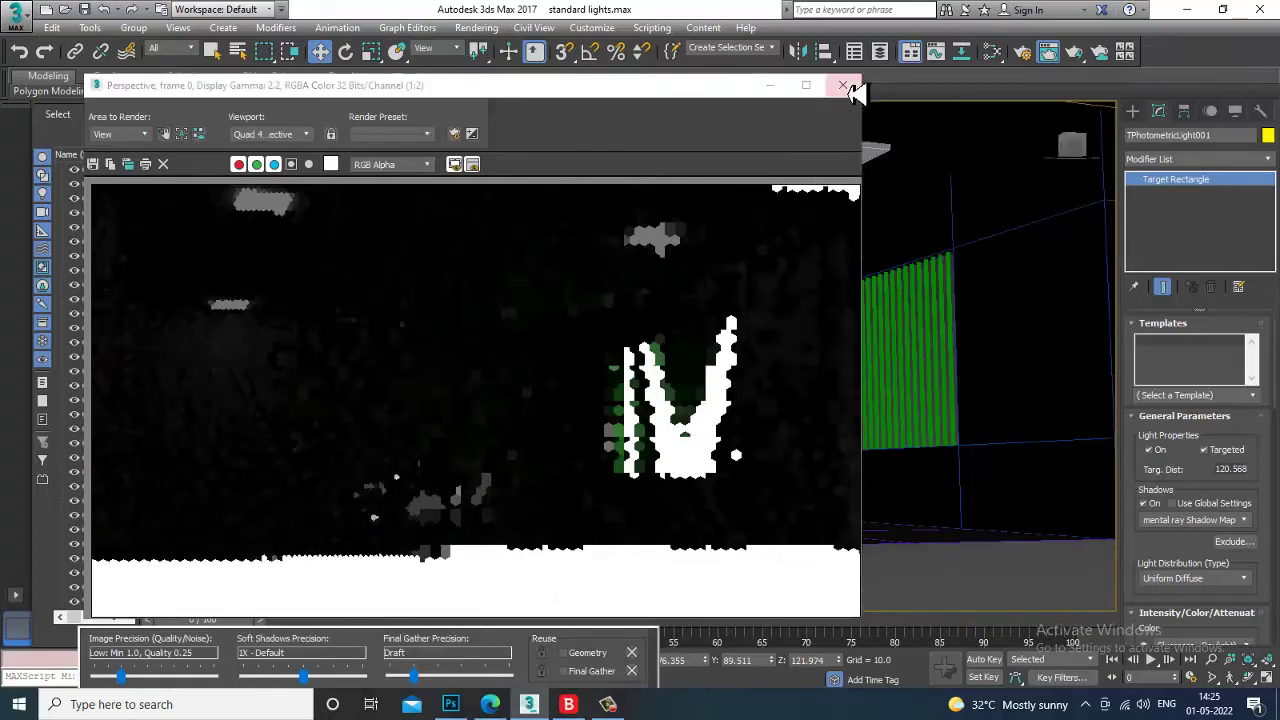
click(842, 84)
- Lower the light to just below the ceiling at a Z of about 119.14
drag(669, 215, 671, 221)
alt+middle_drag(779, 312, 771, 323)
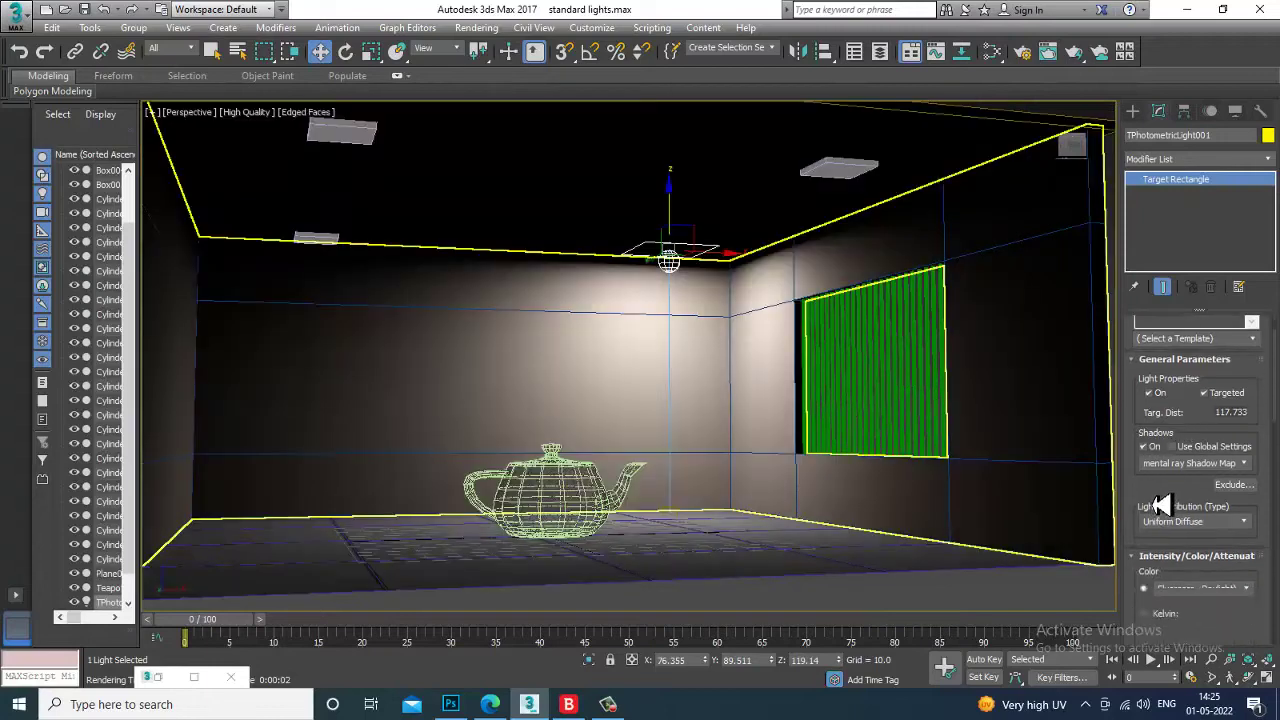
- Set the light's distribution type to Photometric Web and bring its web distribution settings into view
scroll(1160, 495, down, 2)
click(1190, 492)
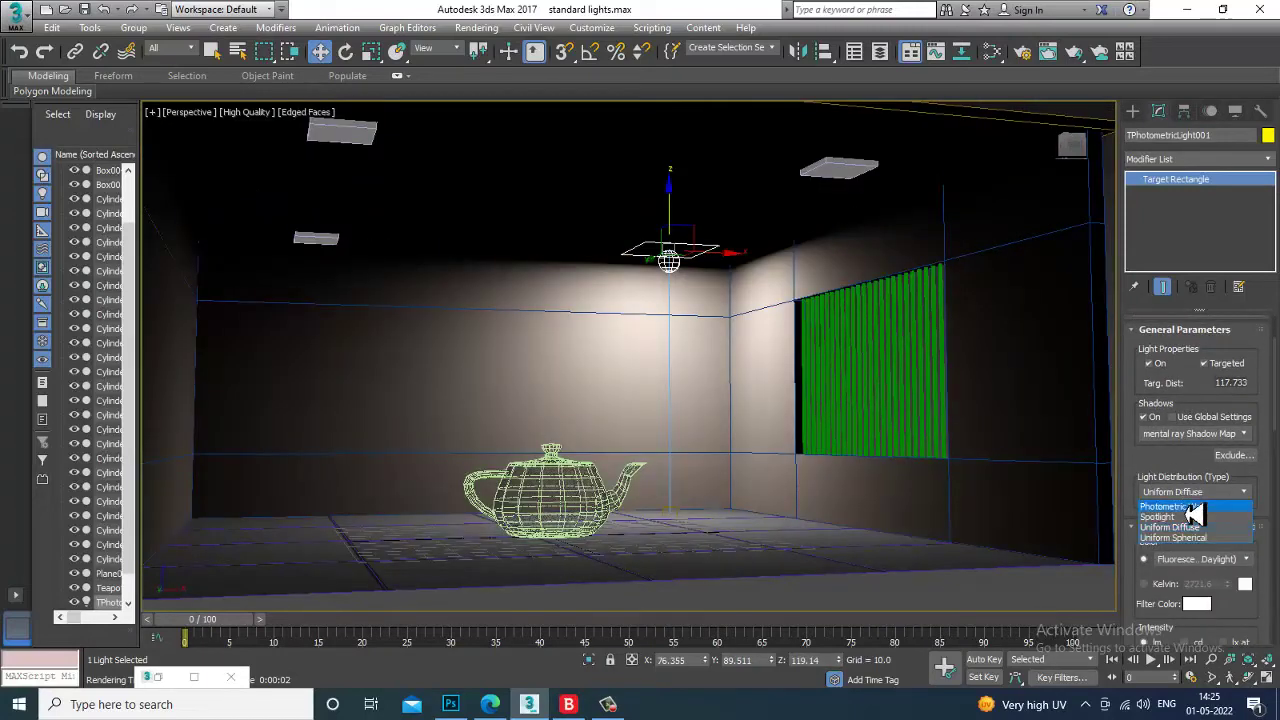
click(1193, 508)
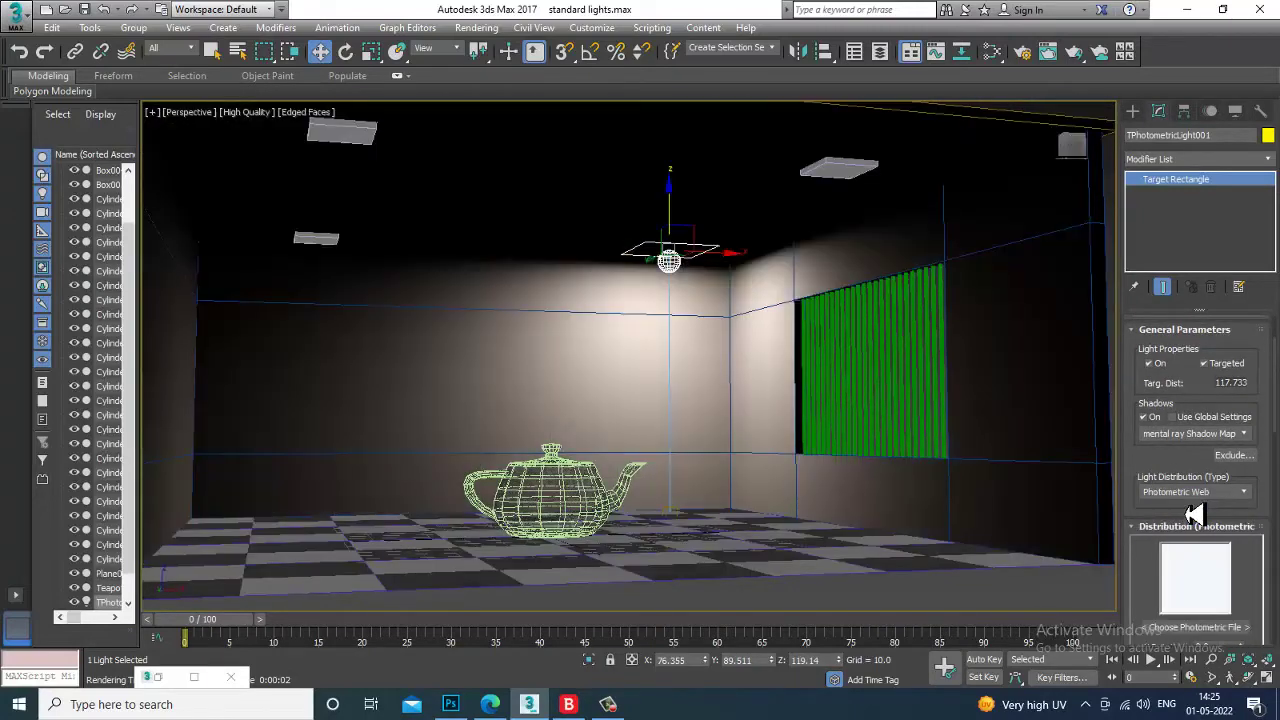
drag(1193, 510, 1190, 246)
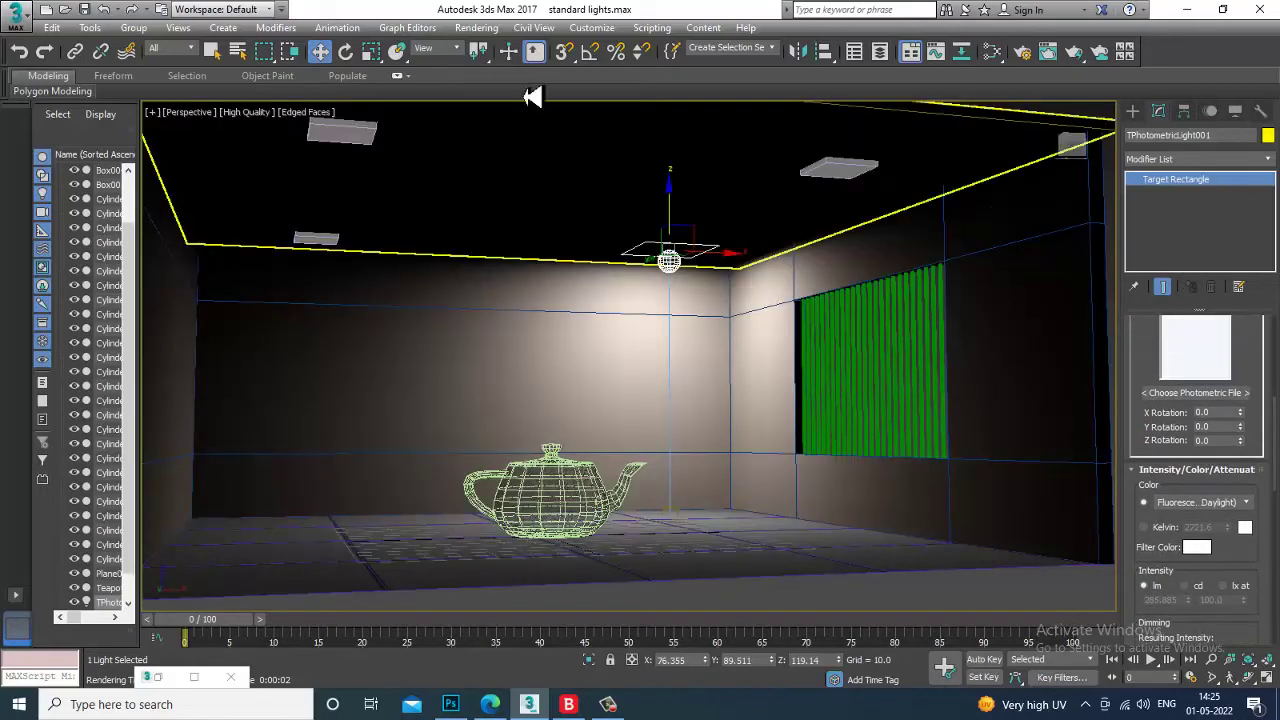
- Test-render the perspective view to check the room's lighting and close the rendered frame
click(476, 27)
click(490, 47)
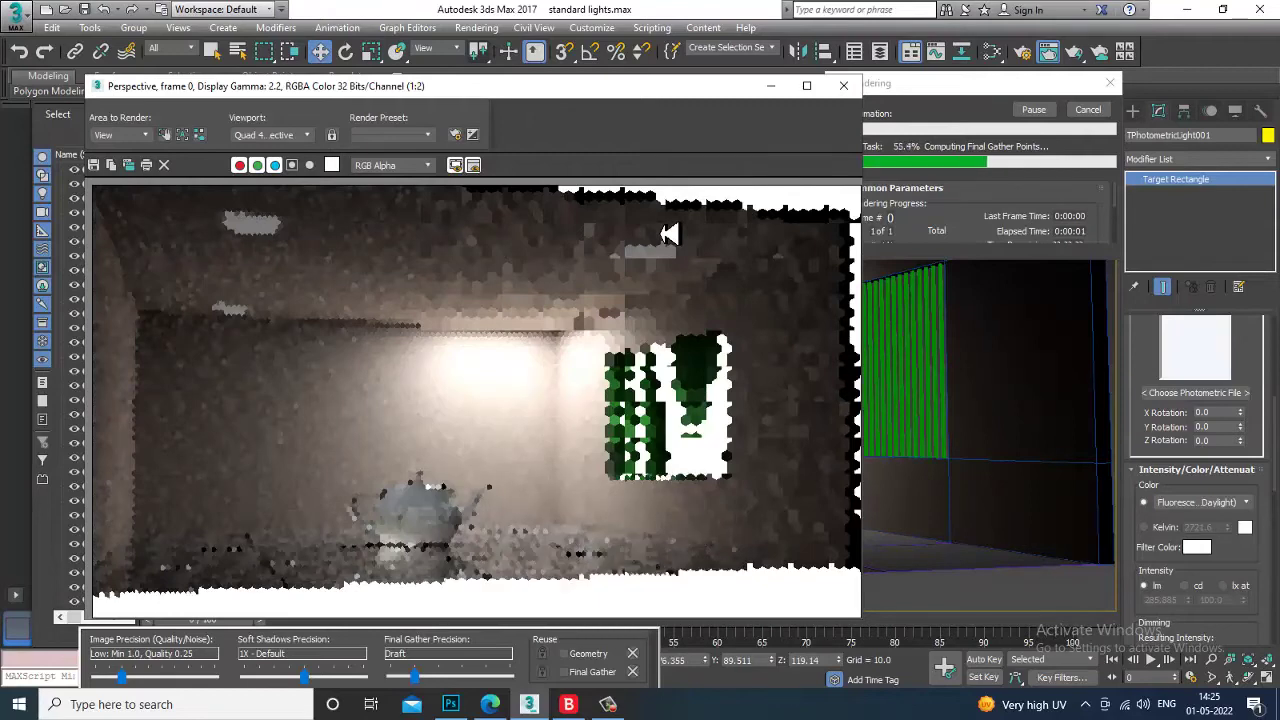
click(843, 85)
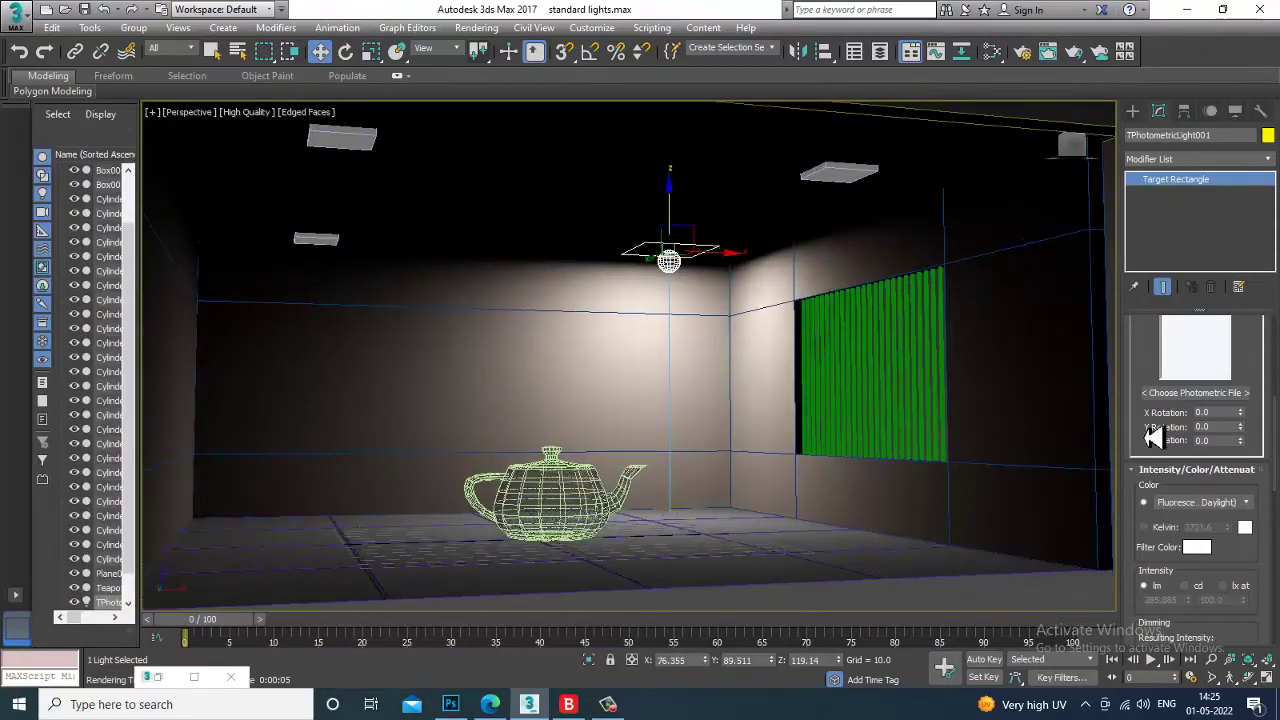
- Set the target light's distribution type to Uniform Diffuse
scroll(1150, 440, up, 5)
click(1196, 416)
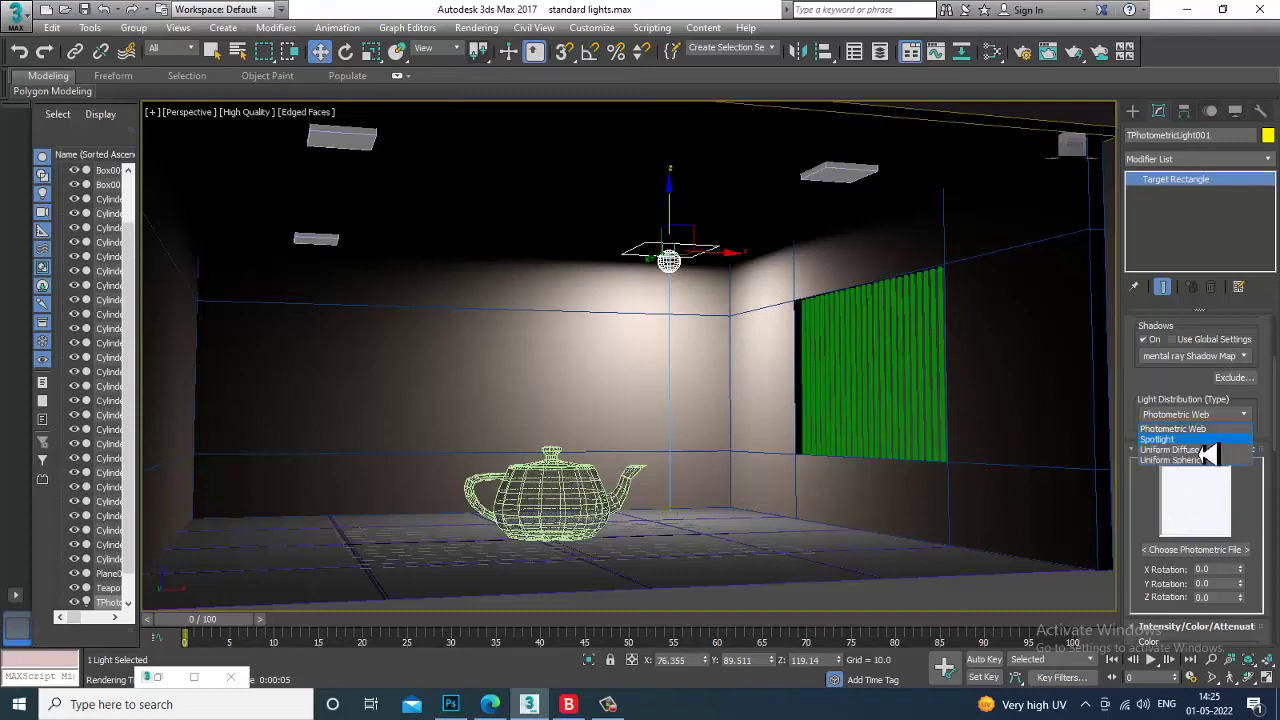
click(1180, 450)
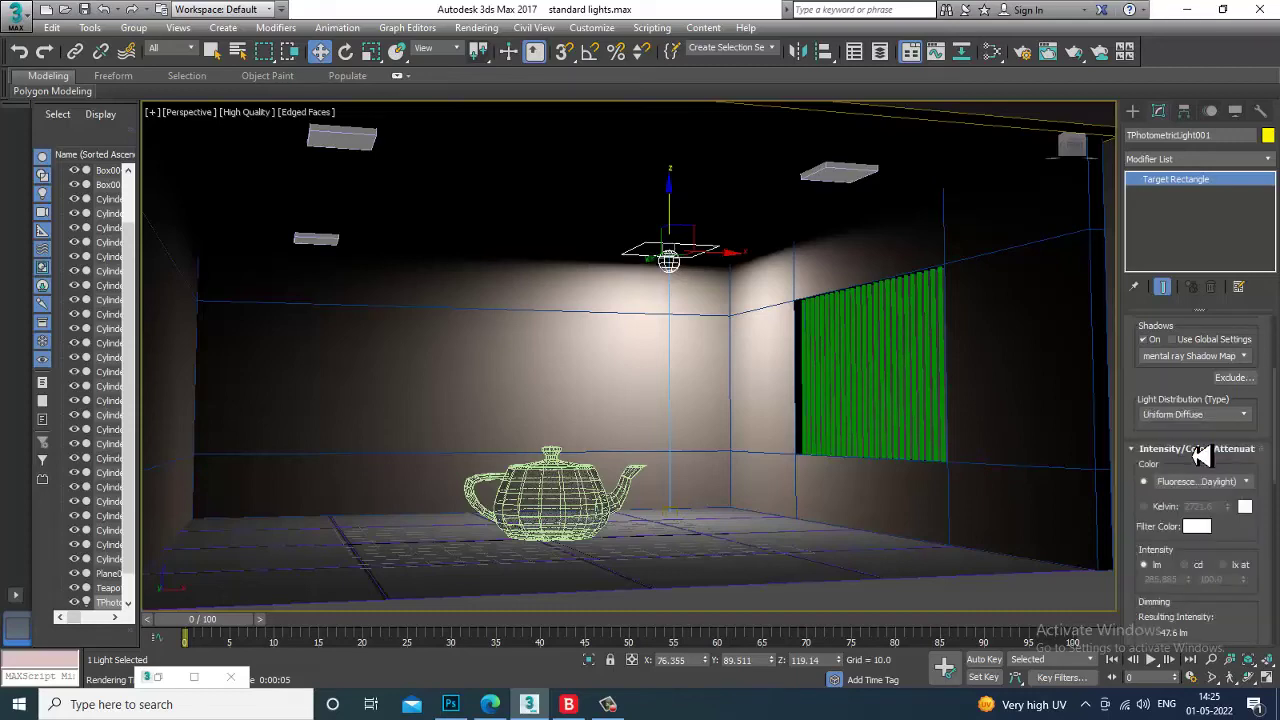
- Try the Spotlight distribution on the light and switch back to Uniform Diffuse
click(1196, 414)
click(1190, 438)
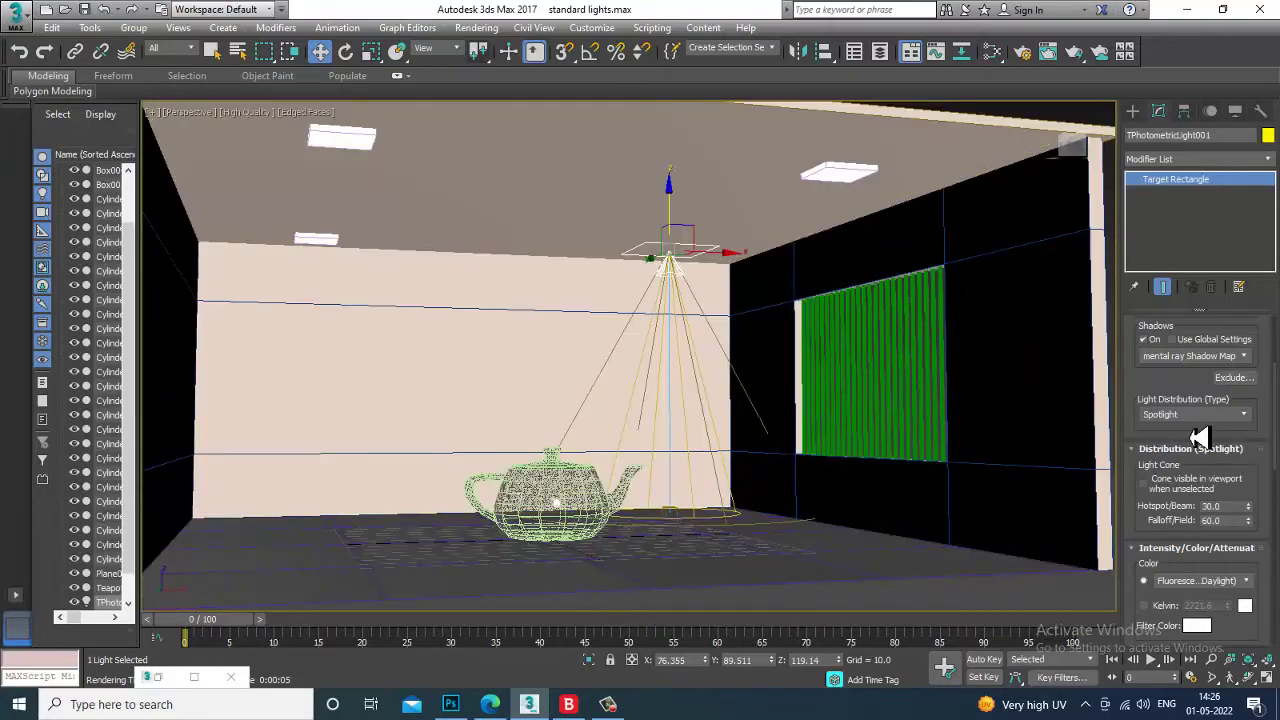
click(1196, 416)
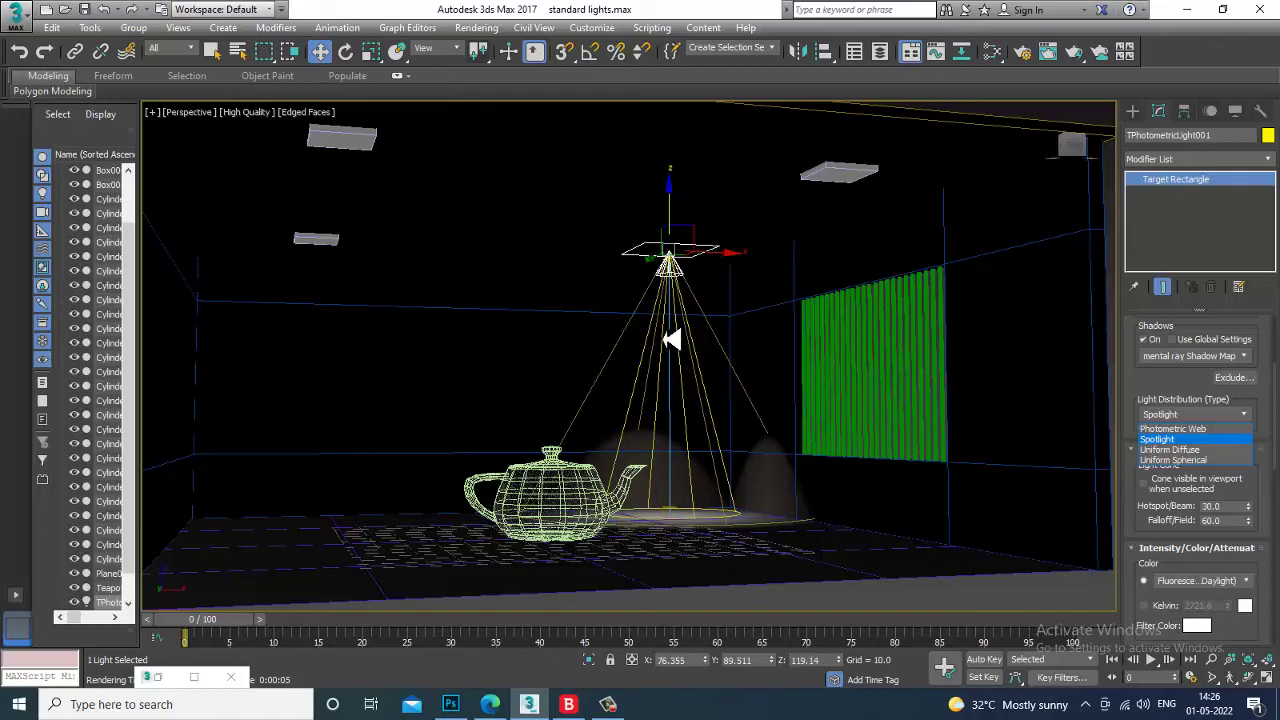
click(1190, 452)
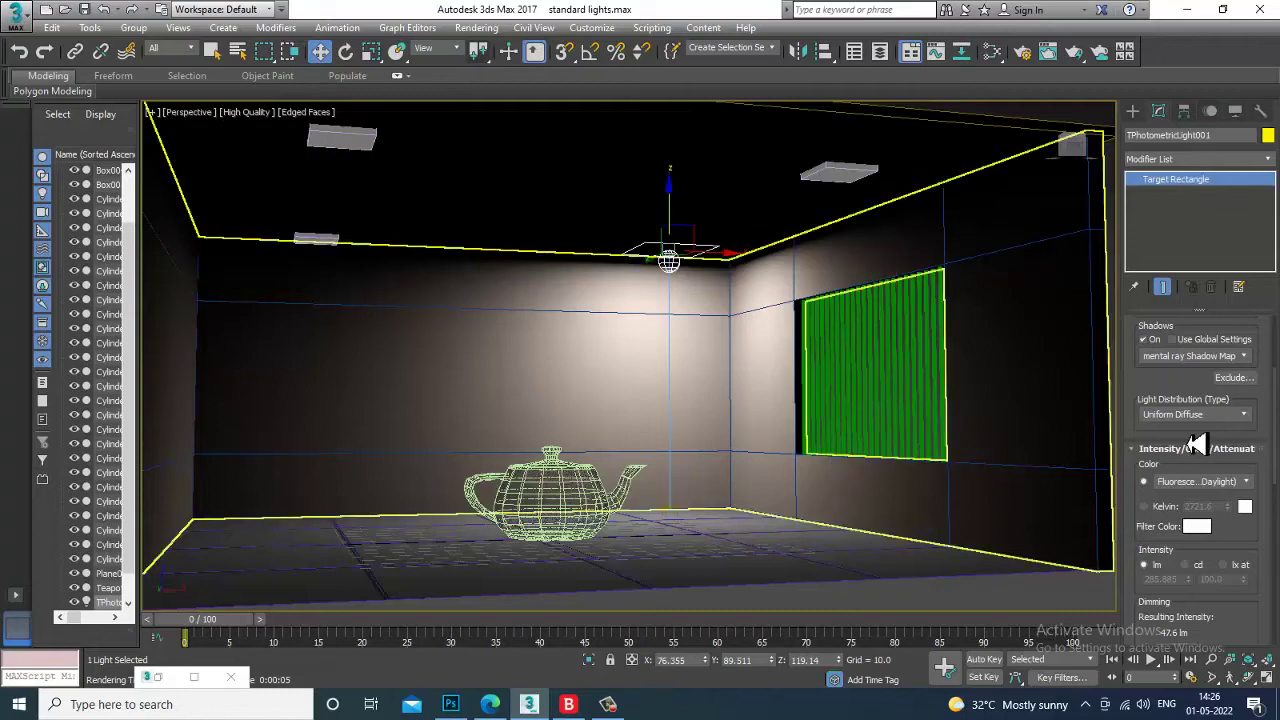
- Change the shape the light emits from to Point
drag(1197, 446, 1206, 192)
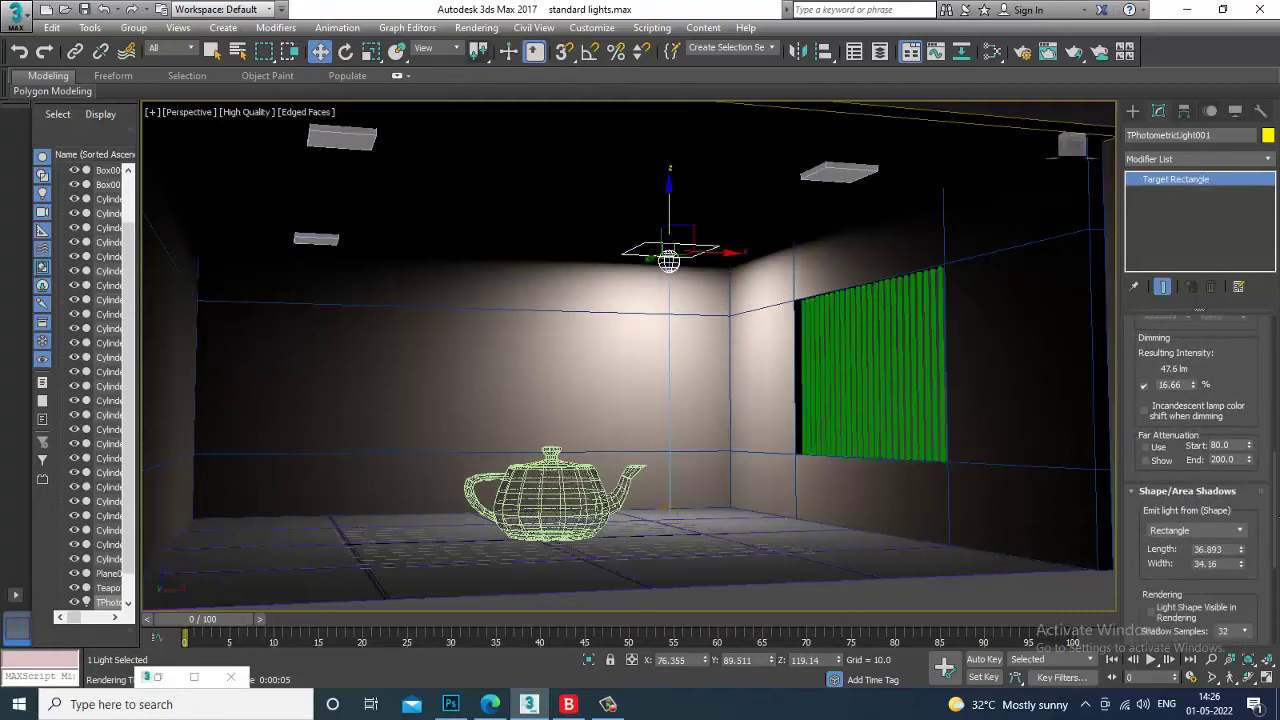
click(1243, 533)
click(1205, 552)
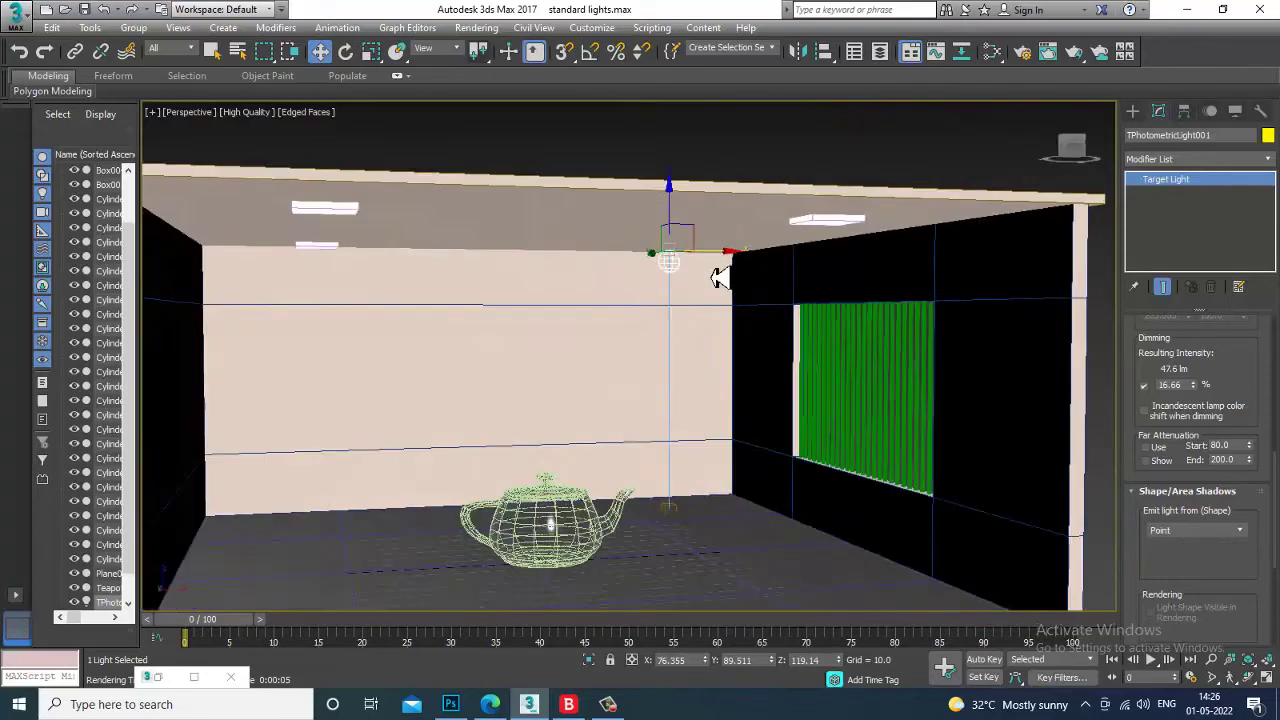
- Raise the light slightly in the Front view to a Z of about 120.11 and return to the perspective view
key(alt+w)
middle_drag(914, 215, 898, 259)
key(alt+w)
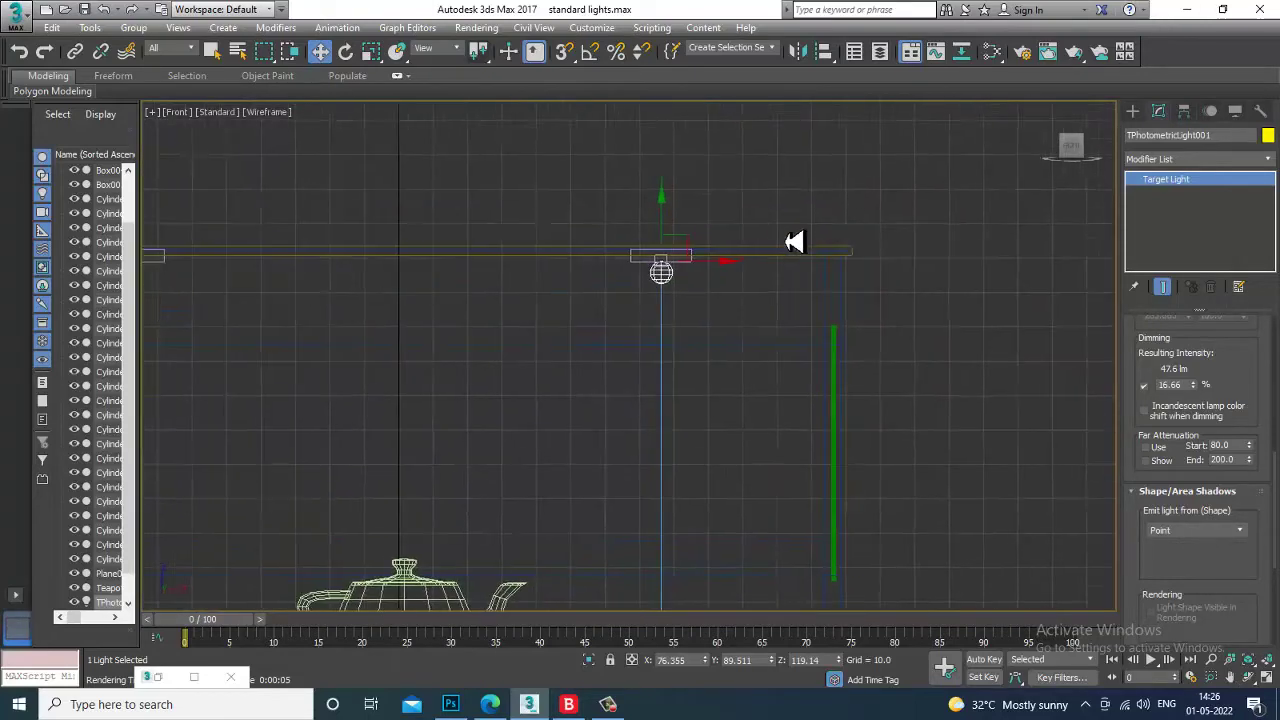
scroll(709, 286, up, 3)
drag(585, 214, 584, 204)
key(alt+w)
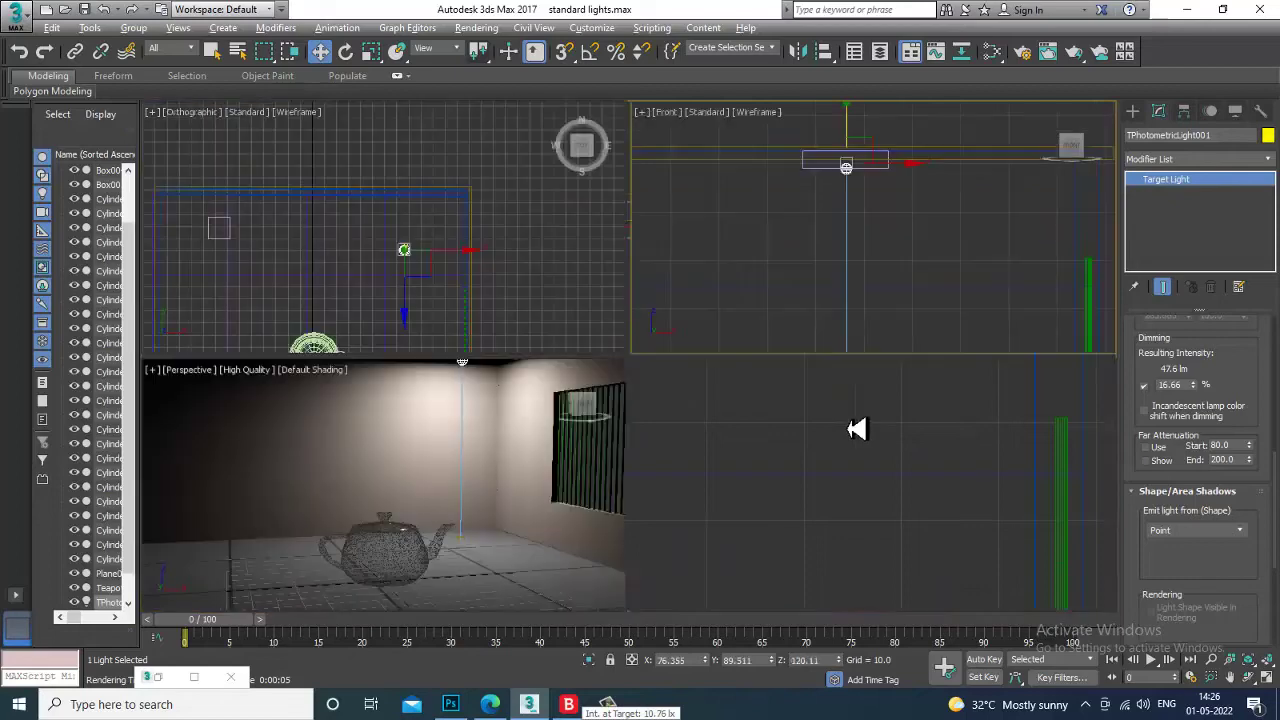
key(alt+w)
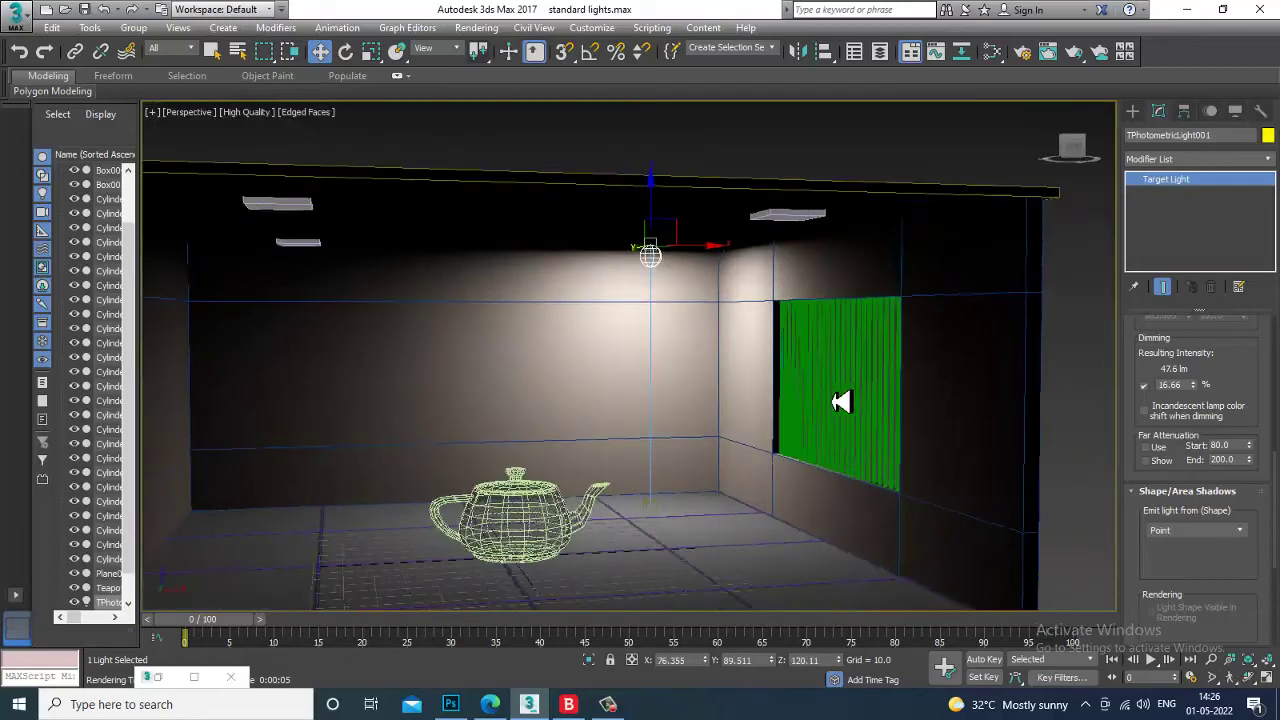
- Raise the light's dimming percentage to about 21.658% and check the room from another angle
scroll(846, 395, up, 2)
drag(1157, 570, 1150, 629)
click(1196, 406)
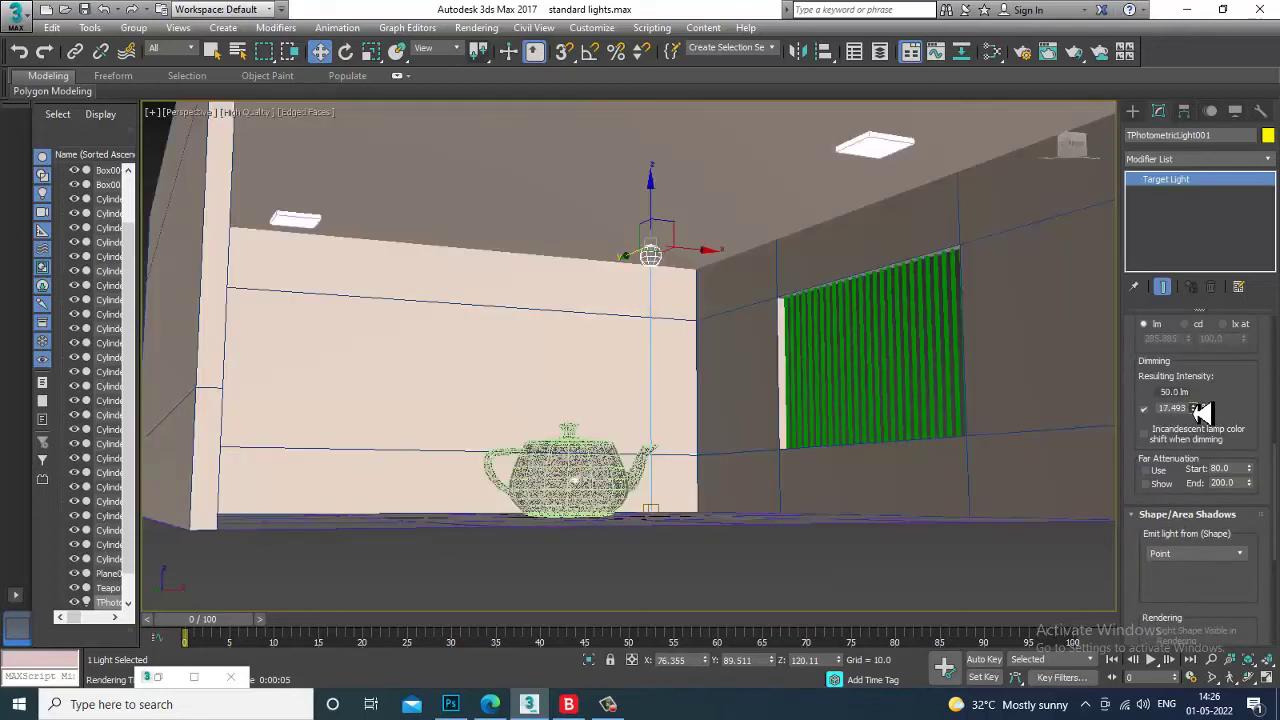
drag(1200, 407, 1204, 395)
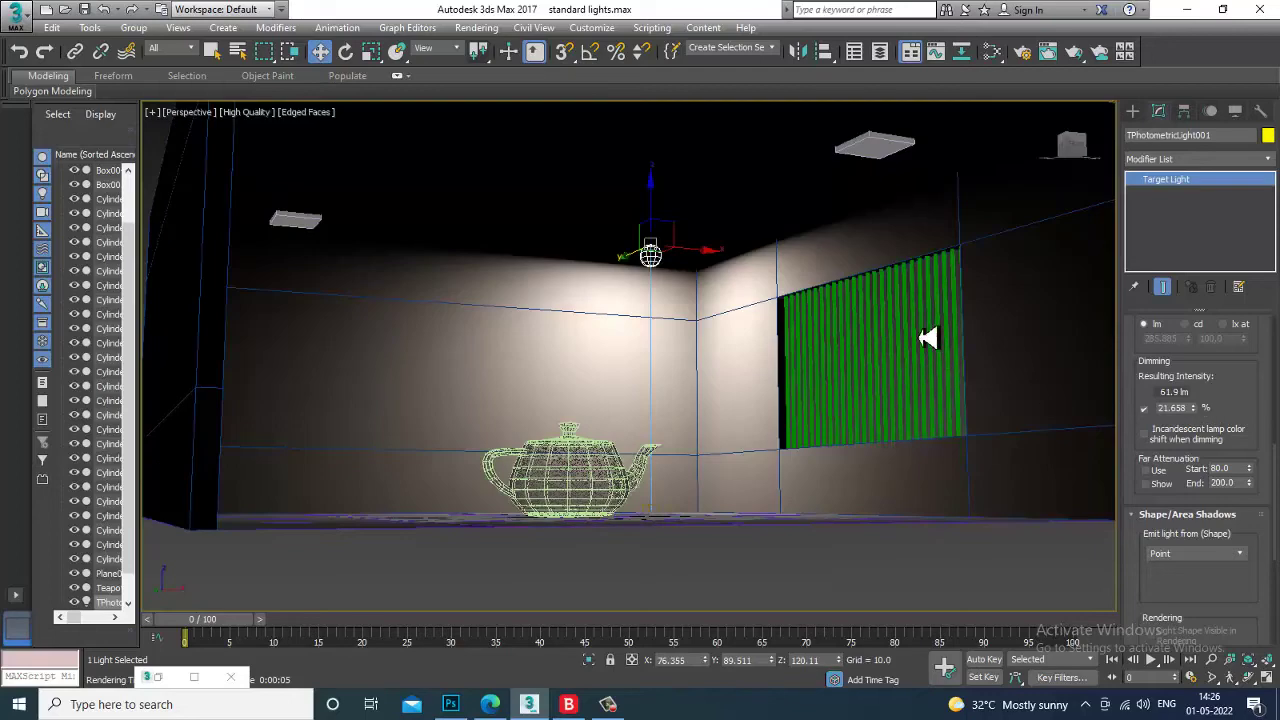
alt+middle_drag(921, 338, 923, 405)
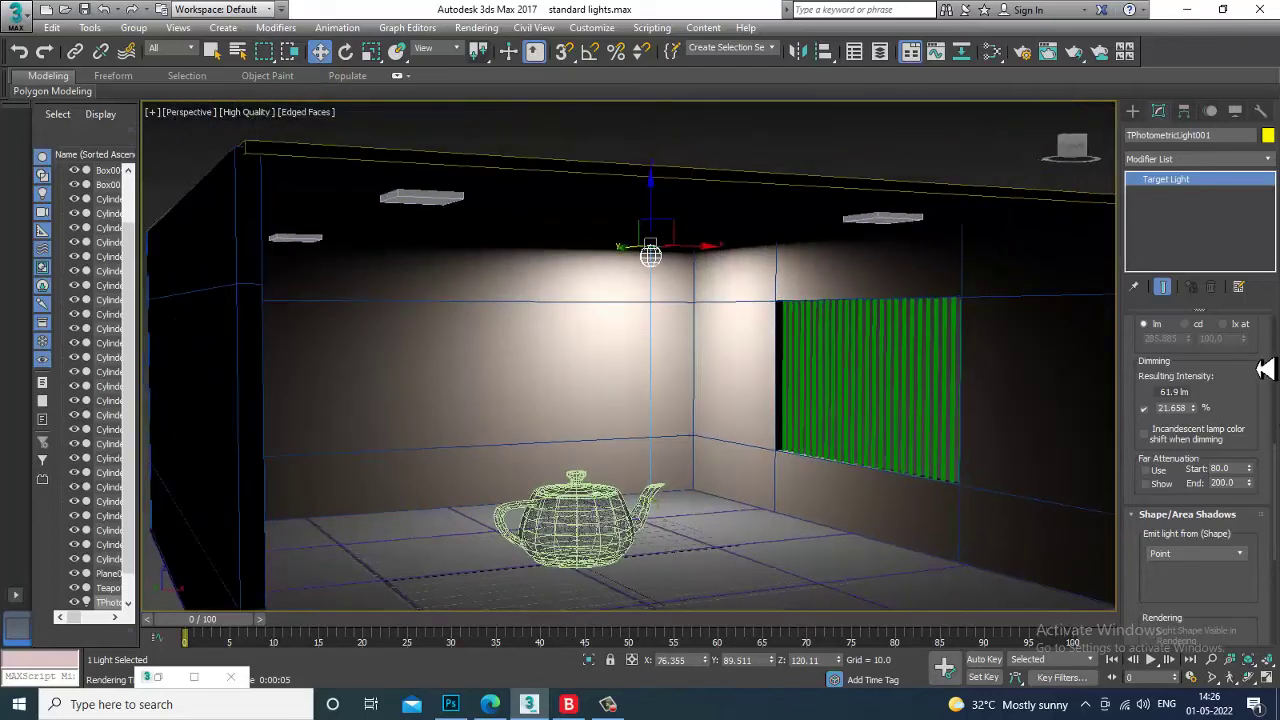
- Switch the light's color to a Kelvin temperature of about 4111.63 and set its dimming to about 17.11%
drag(1256, 369, 1256, 547)
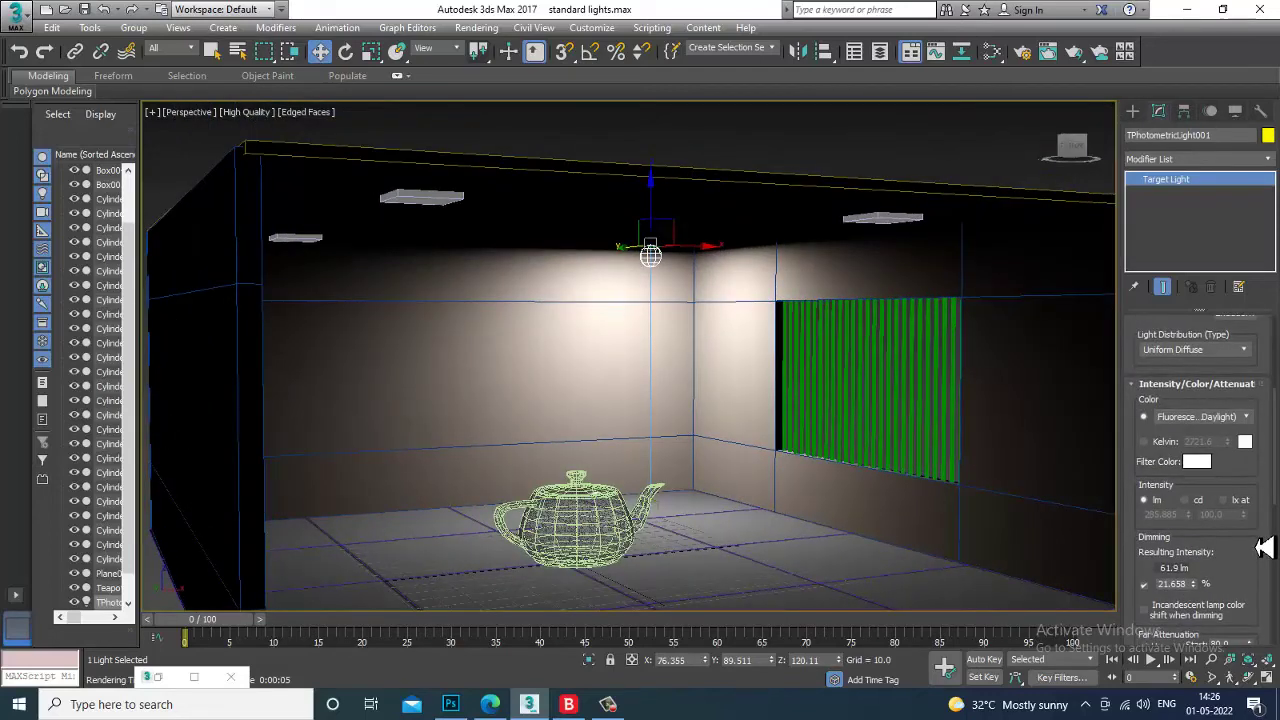
click(1145, 444)
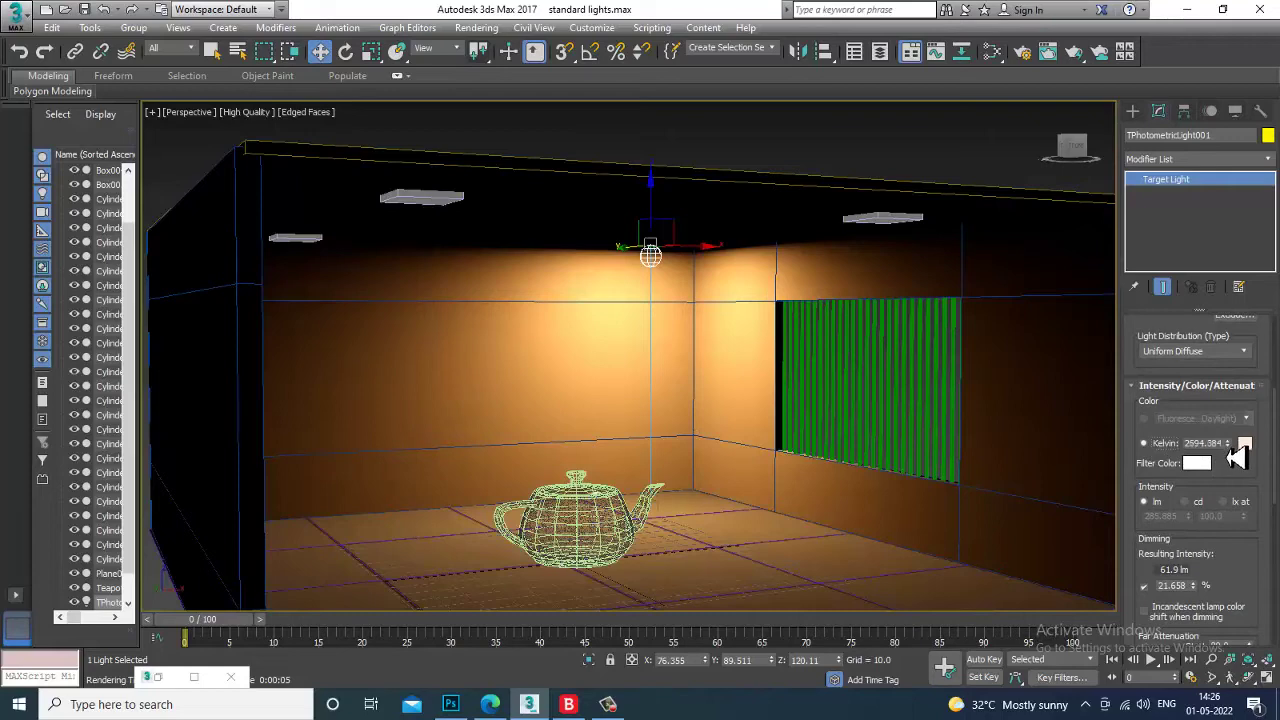
drag(1237, 455, 1238, 468)
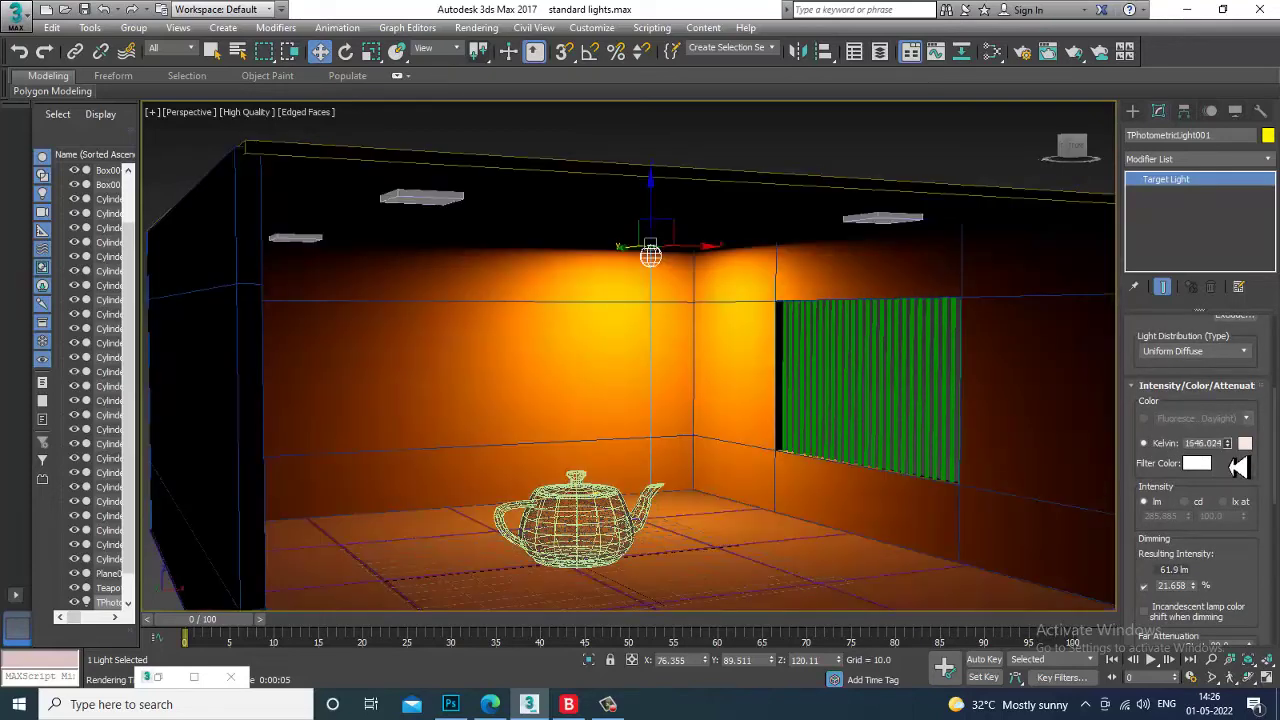
drag(1238, 467, 1234, 390)
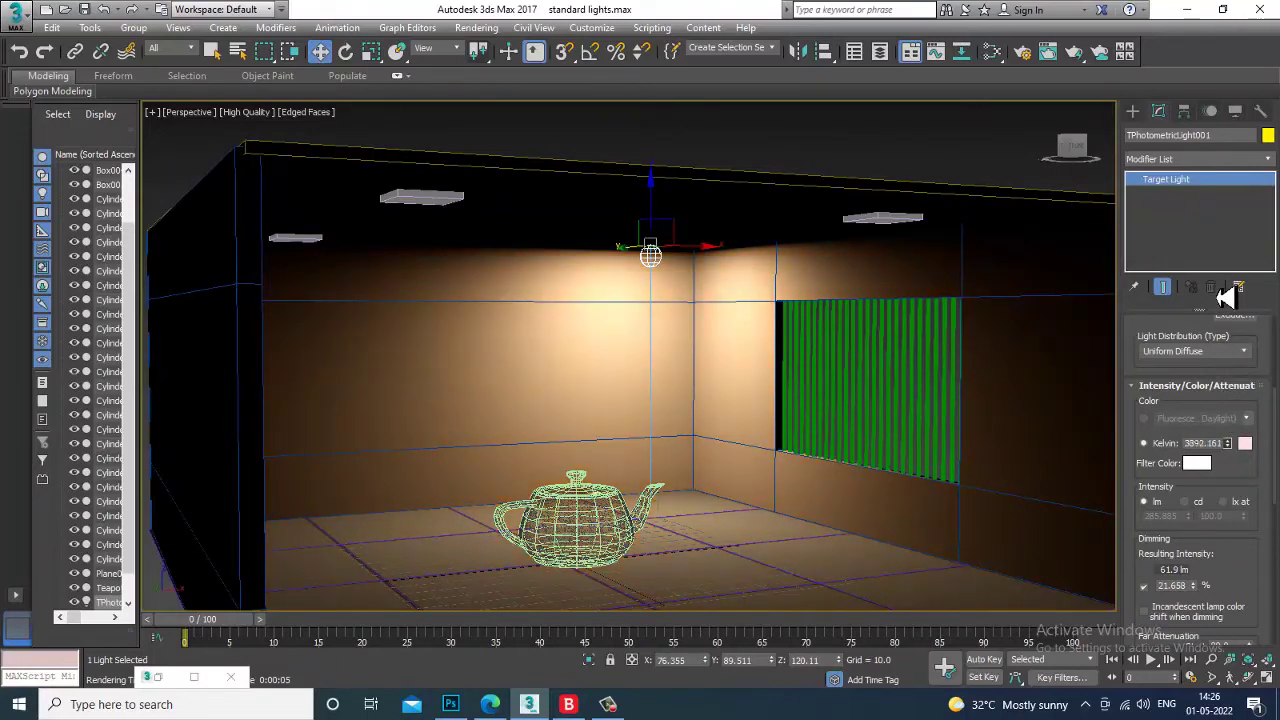
drag(1226, 271, 1240, 335)
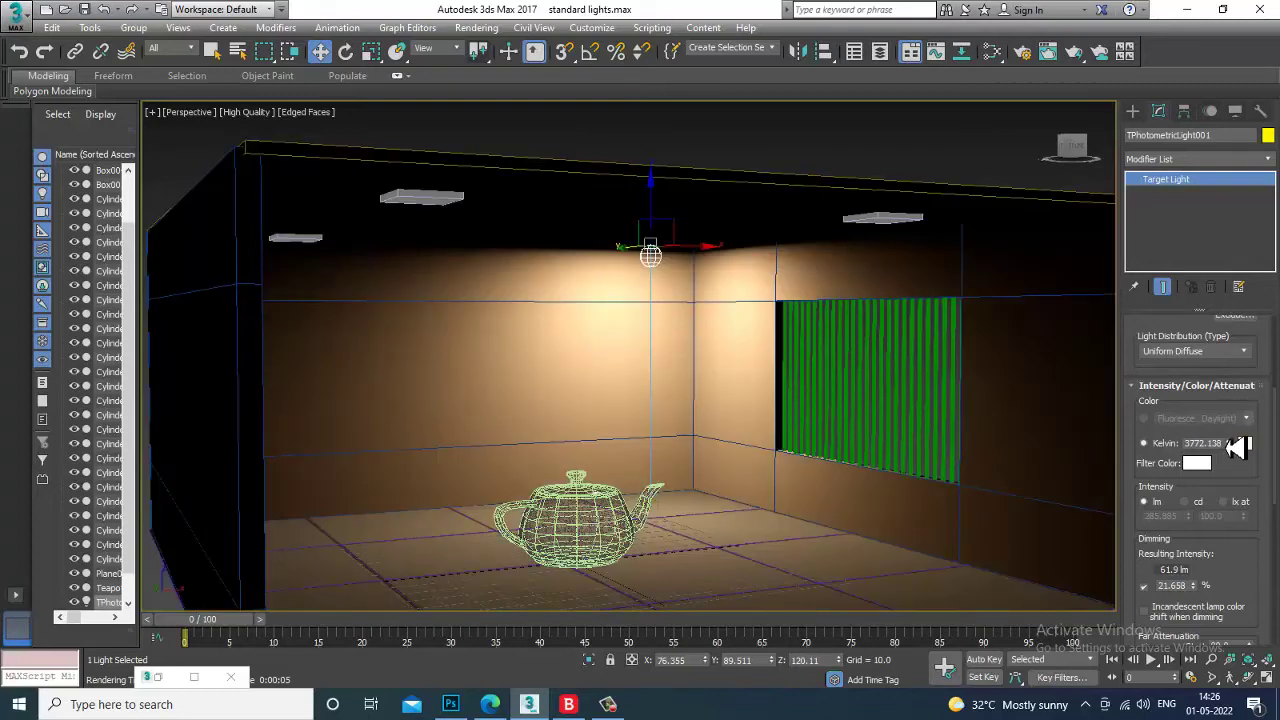
drag(1238, 446, 1236, 440)
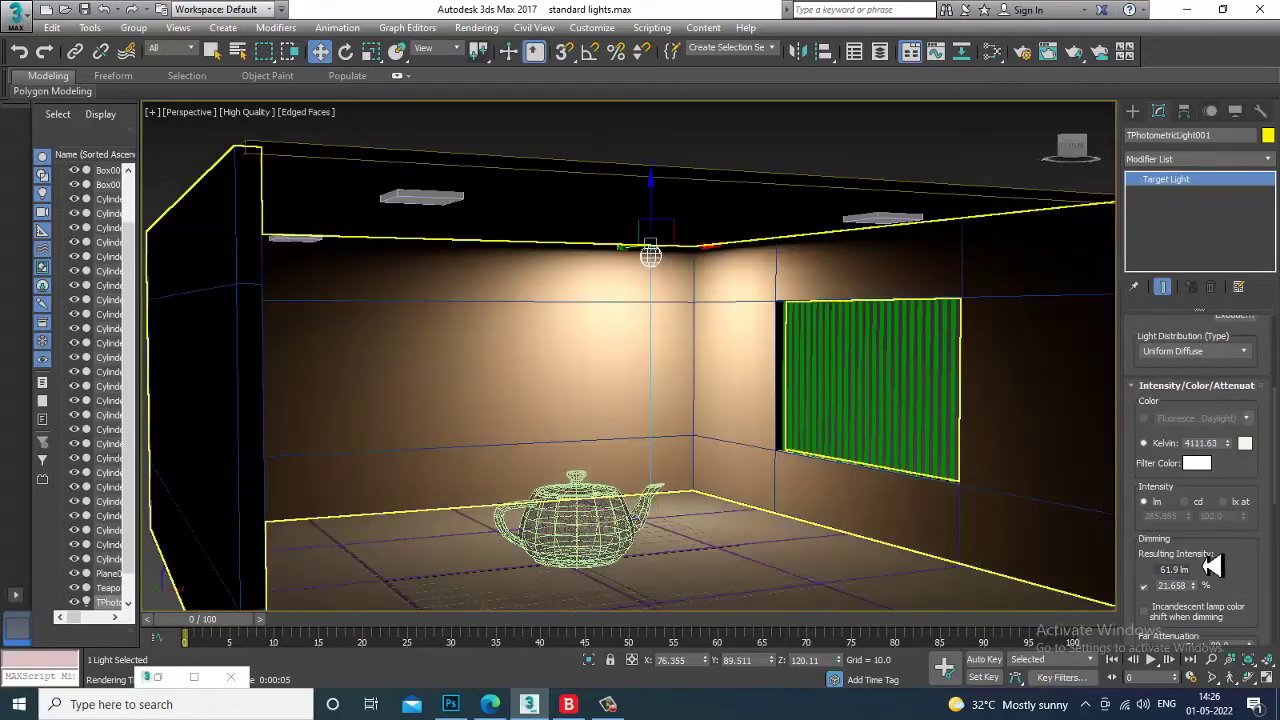
drag(1193, 589, 1198, 604)
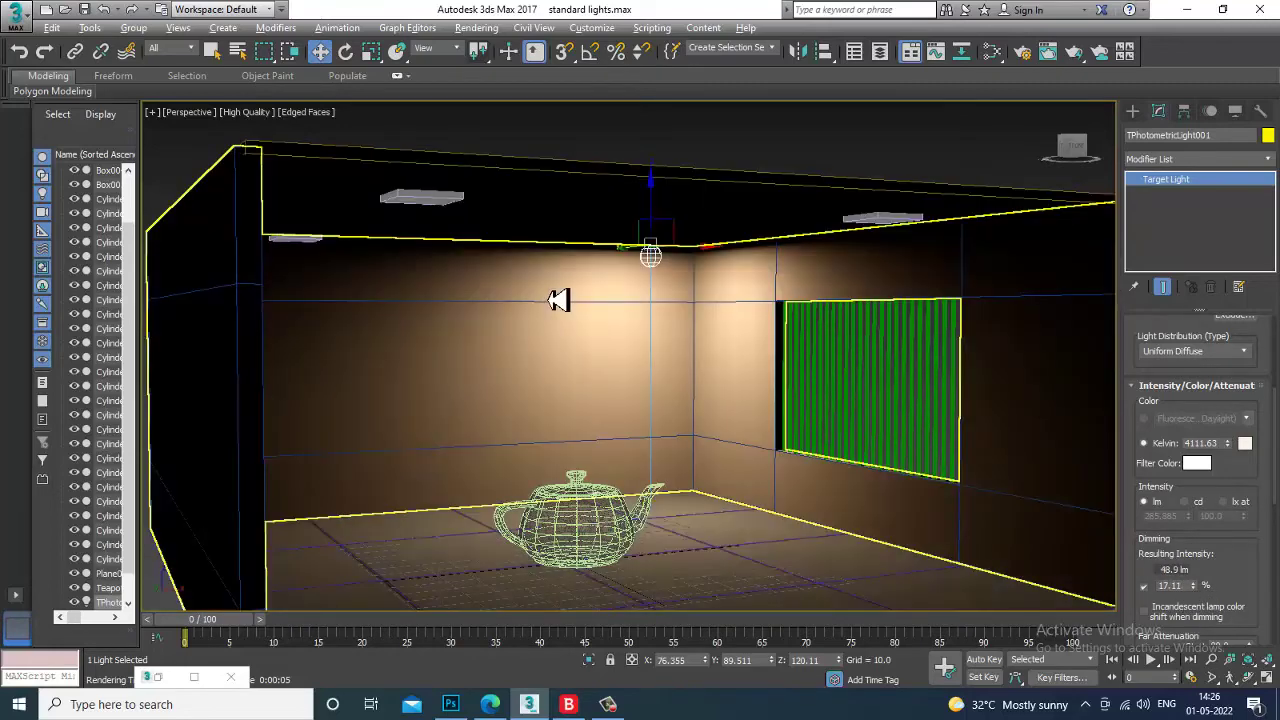
- Maximize the top view of the room and turn off targeting for the light
key(alt+w)
middle_drag(536, 280, 593, 275)
key(alt+w)
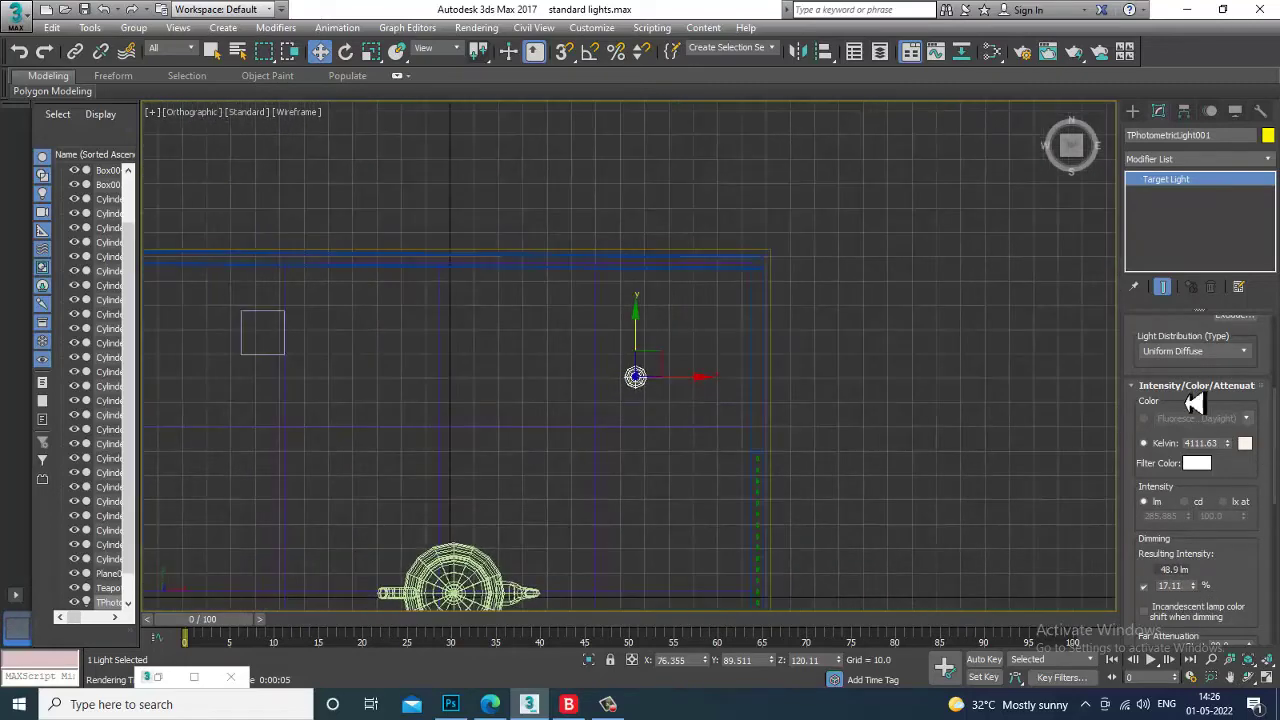
scroll(1190, 395, up, 5)
click(1204, 450)
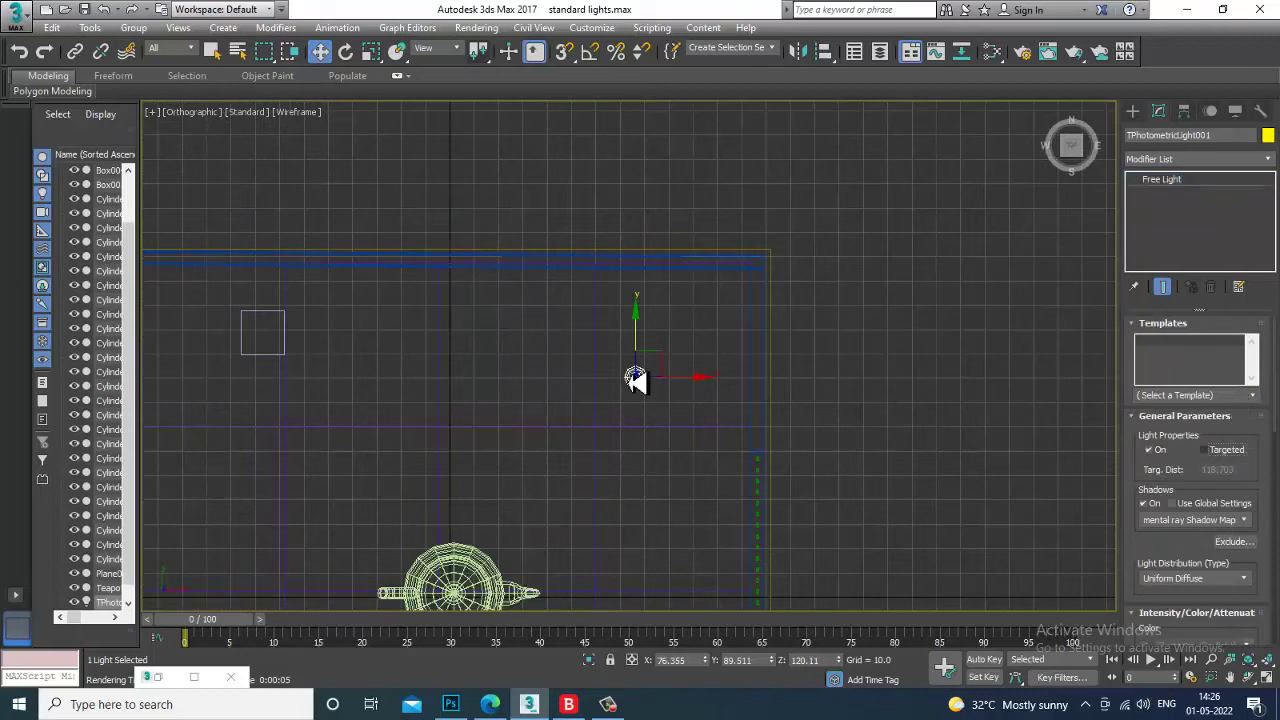
- Clone the light along the Y axis to a Y of about -29.31, beside the barred window
middle_drag(635, 376, 682, 240)
shift+drag(695, 220, 737, 508)
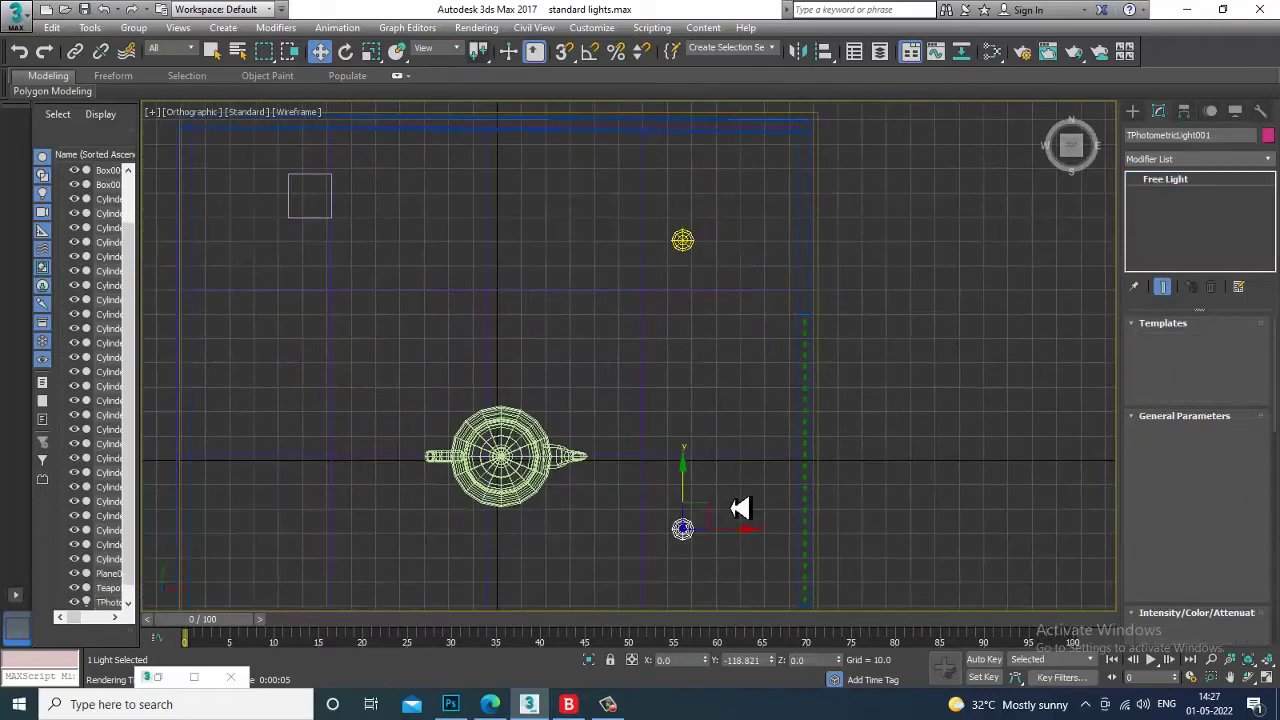
click(660, 421)
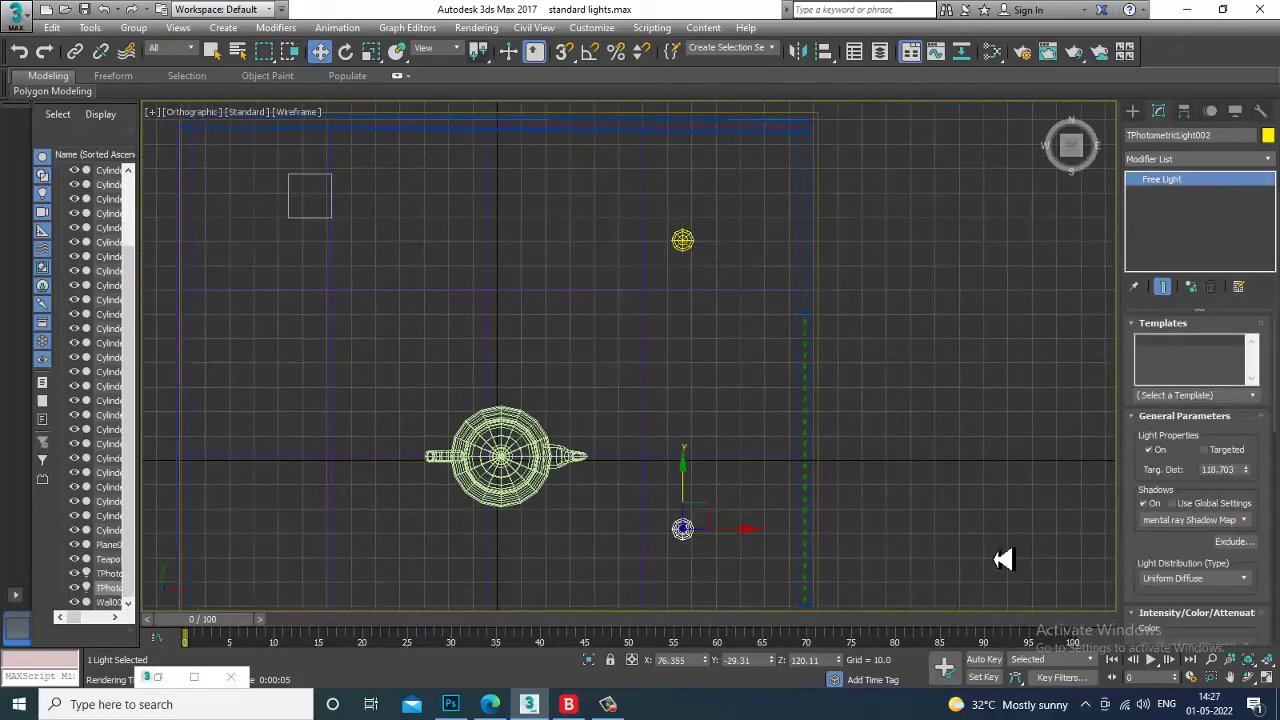
- Examine the room with both lights in the perspective view, then close the render setup without rendering
key(alt+w)
right_click(986, 389)
key(alt+w)
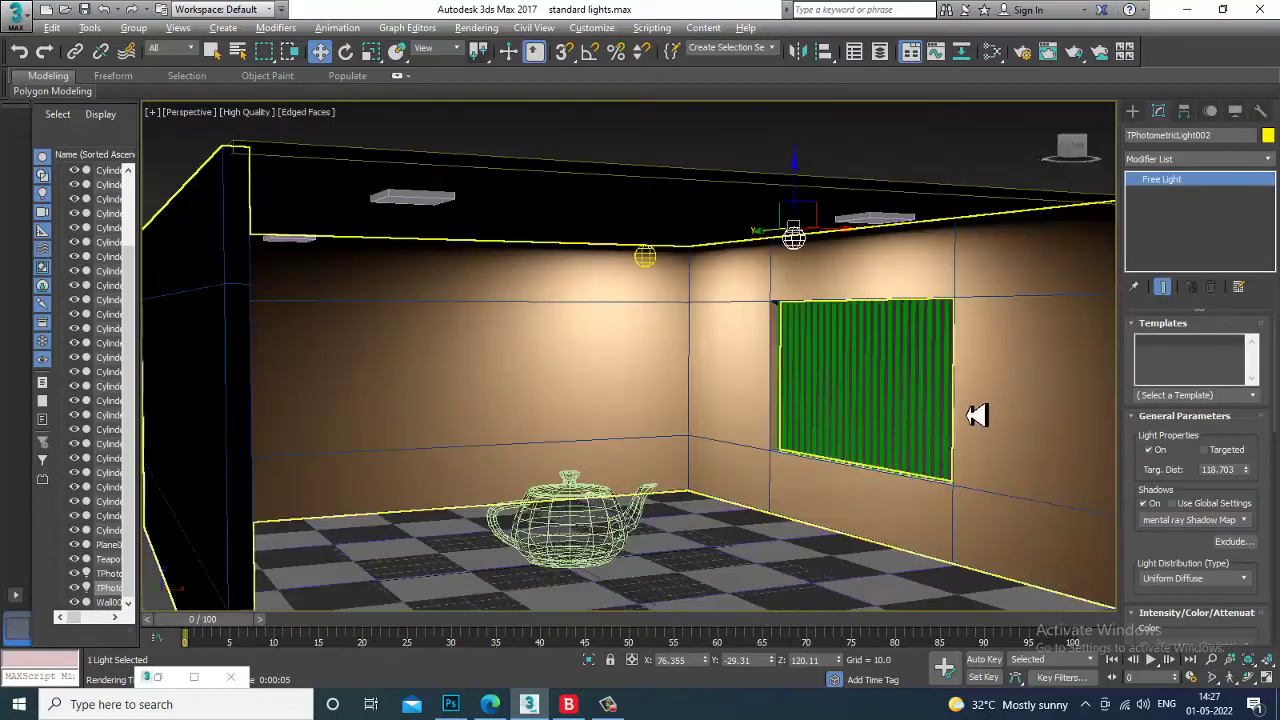
alt+middle_drag(969, 414, 900, 449)
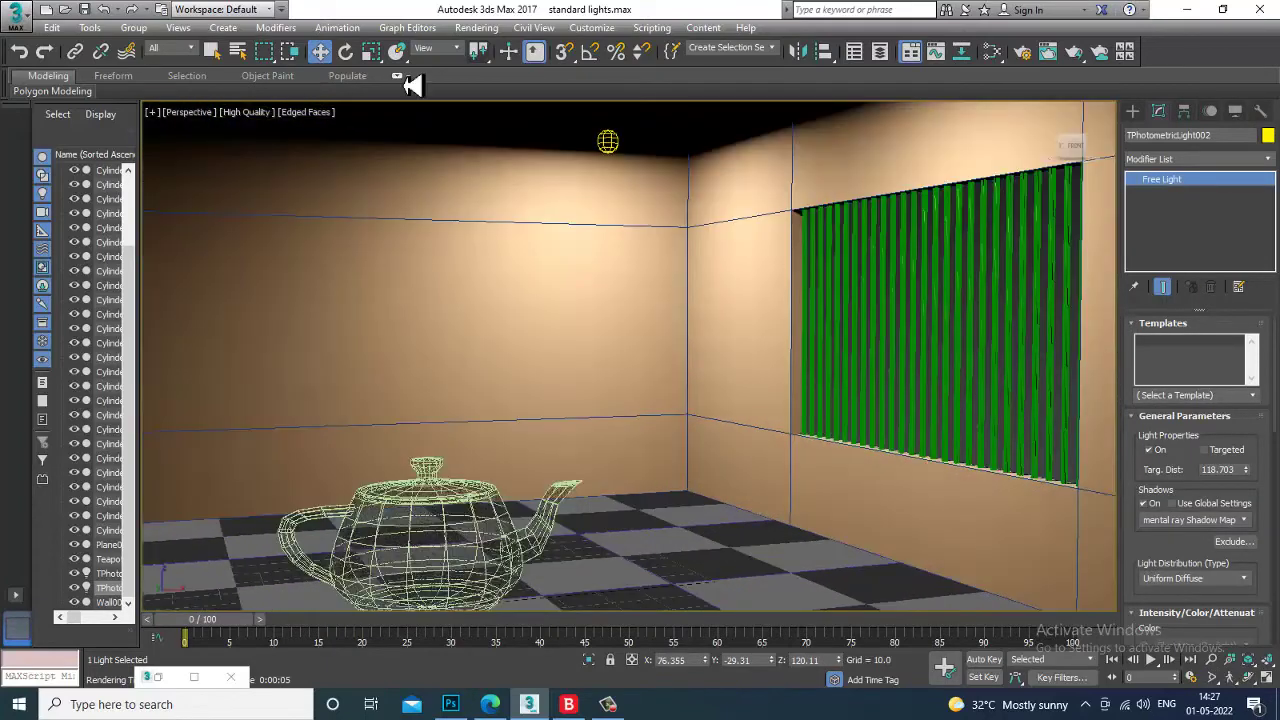
click(476, 27)
click(483, 47)
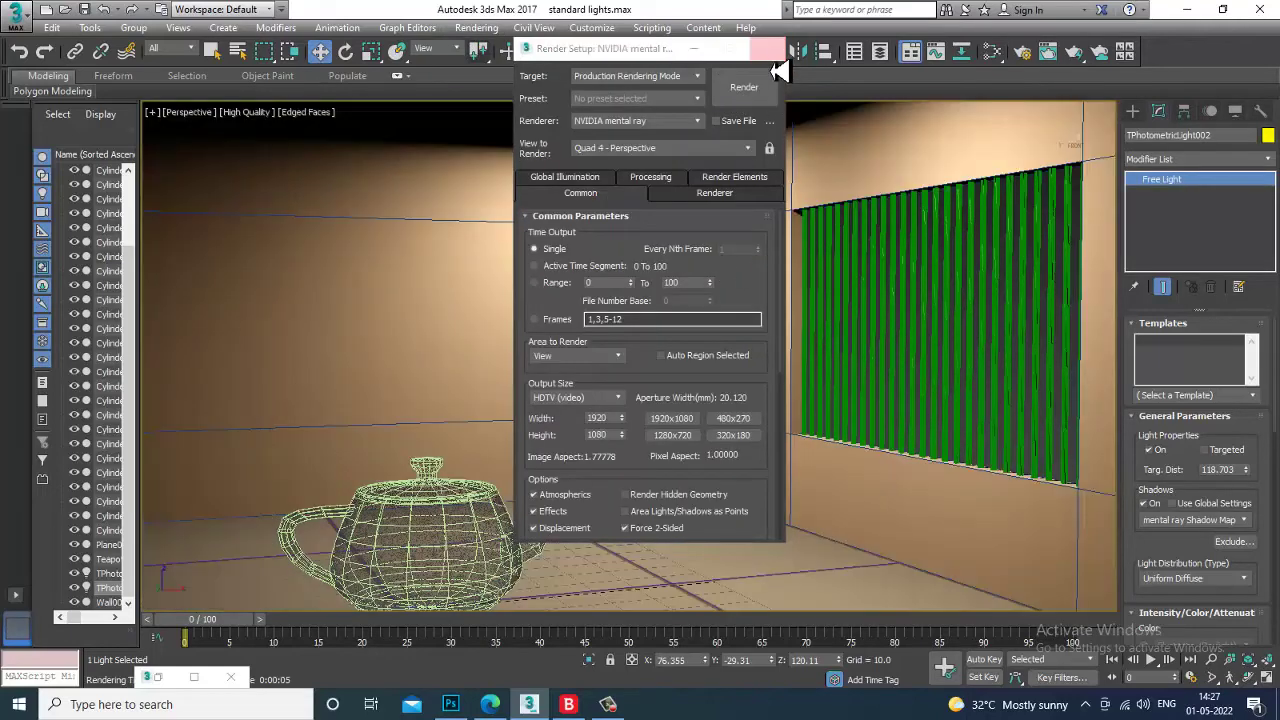
click(777, 46)
scroll(785, 464, down, 4)
scroll(767, 460, up, 2)
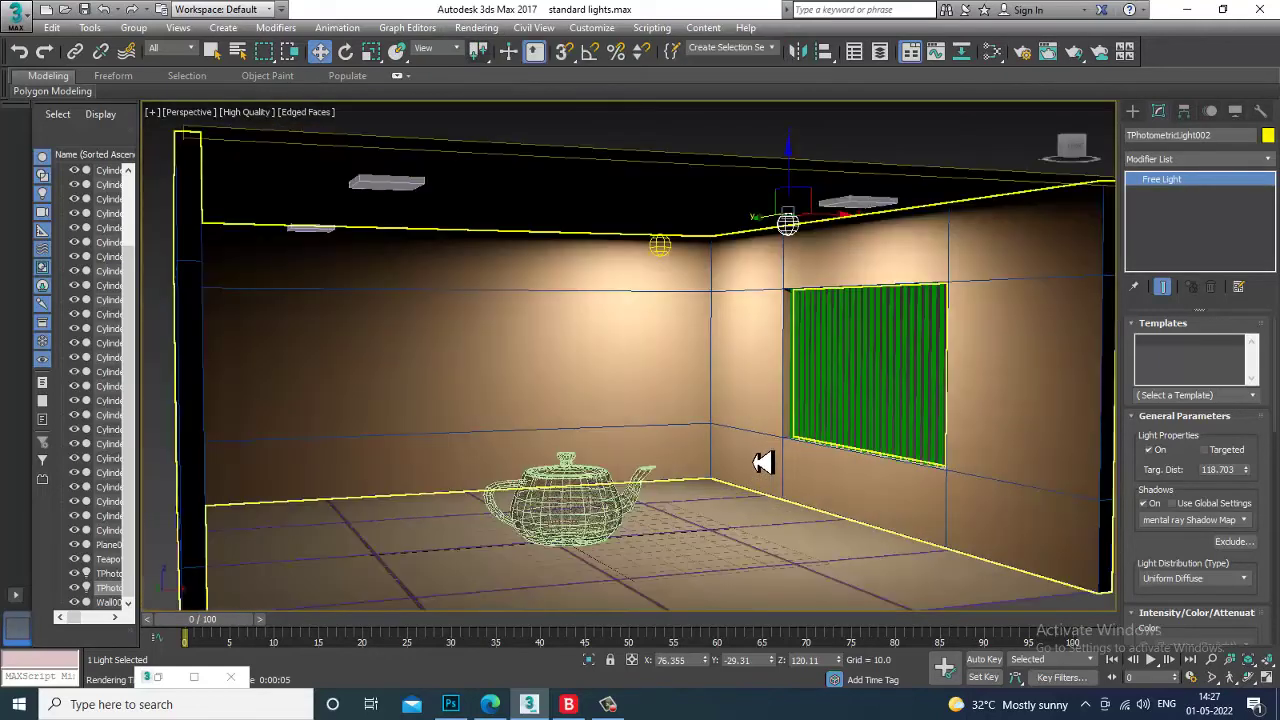
click(478, 28)
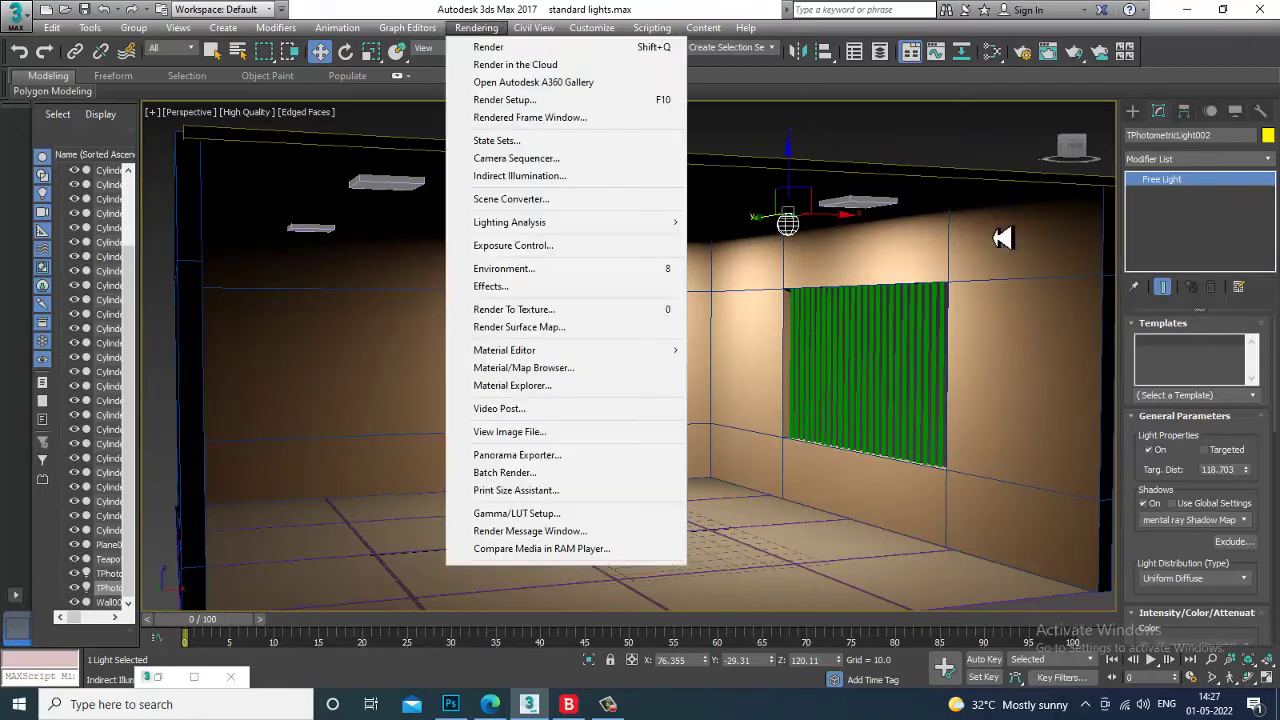
click(880, 205)
click(1133, 111)
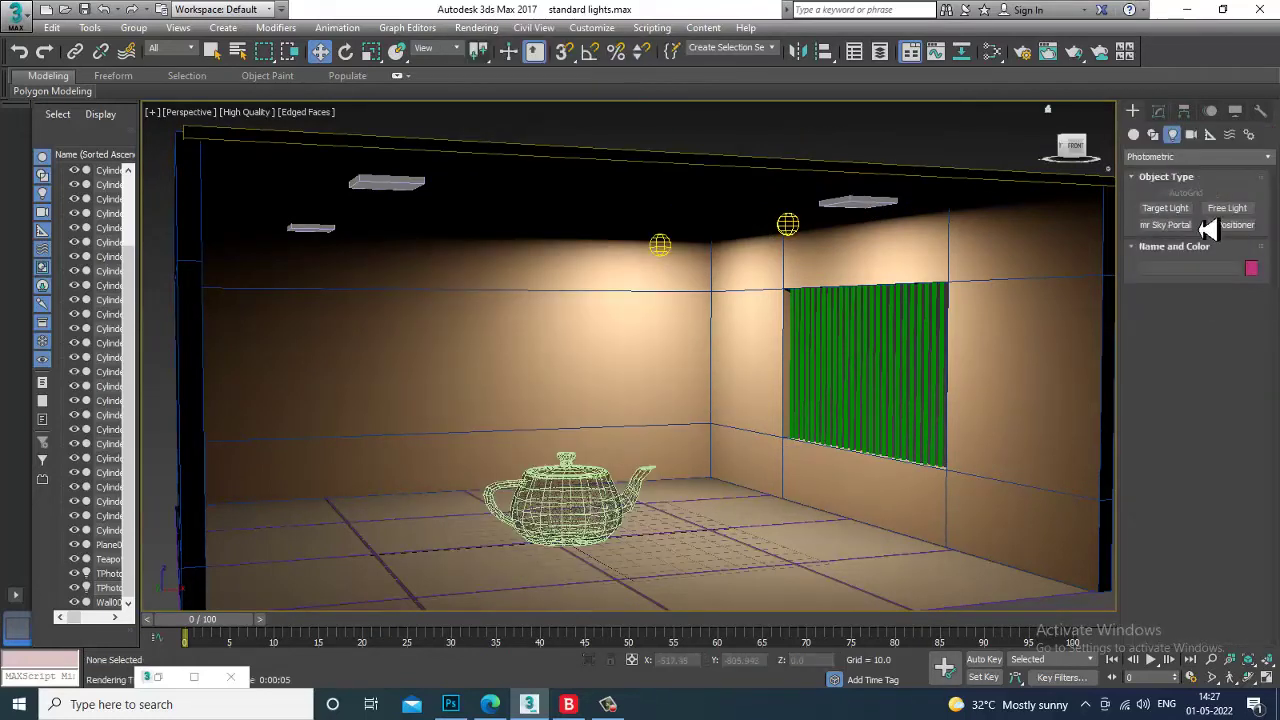
click(1158, 111)
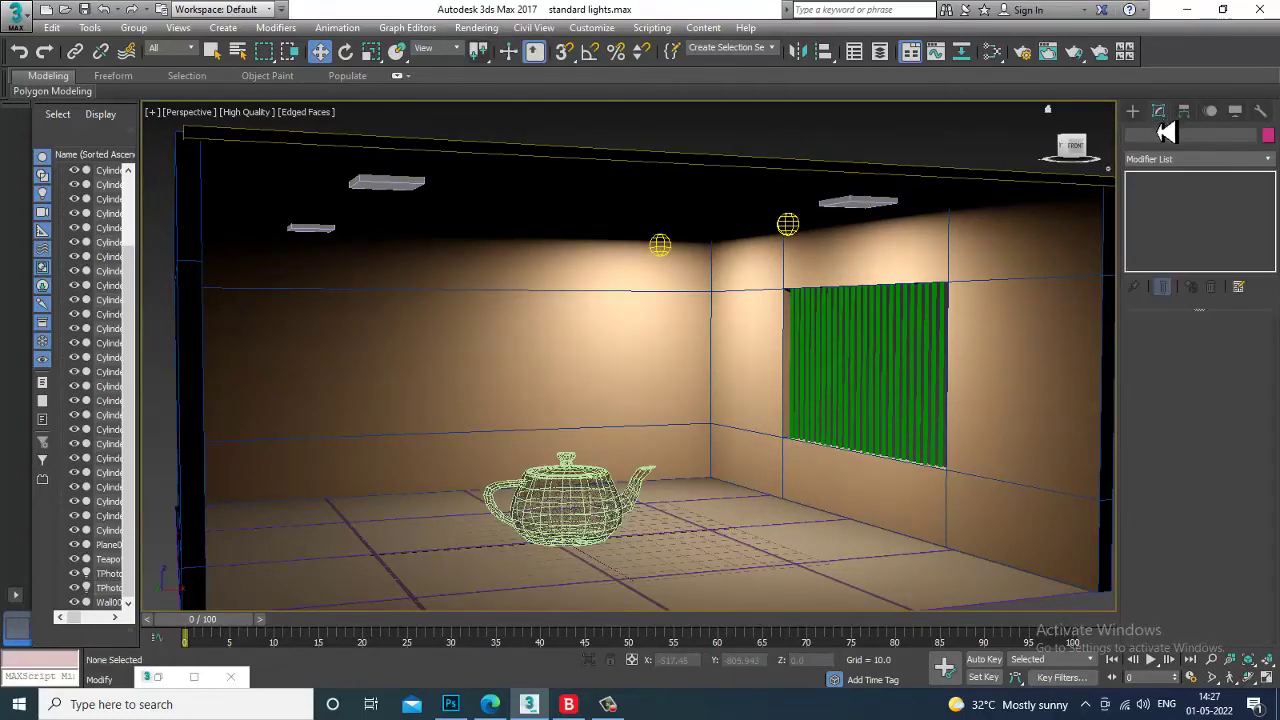
- Select the cloned light near the barred window and turn its targeting on
click(796, 240)
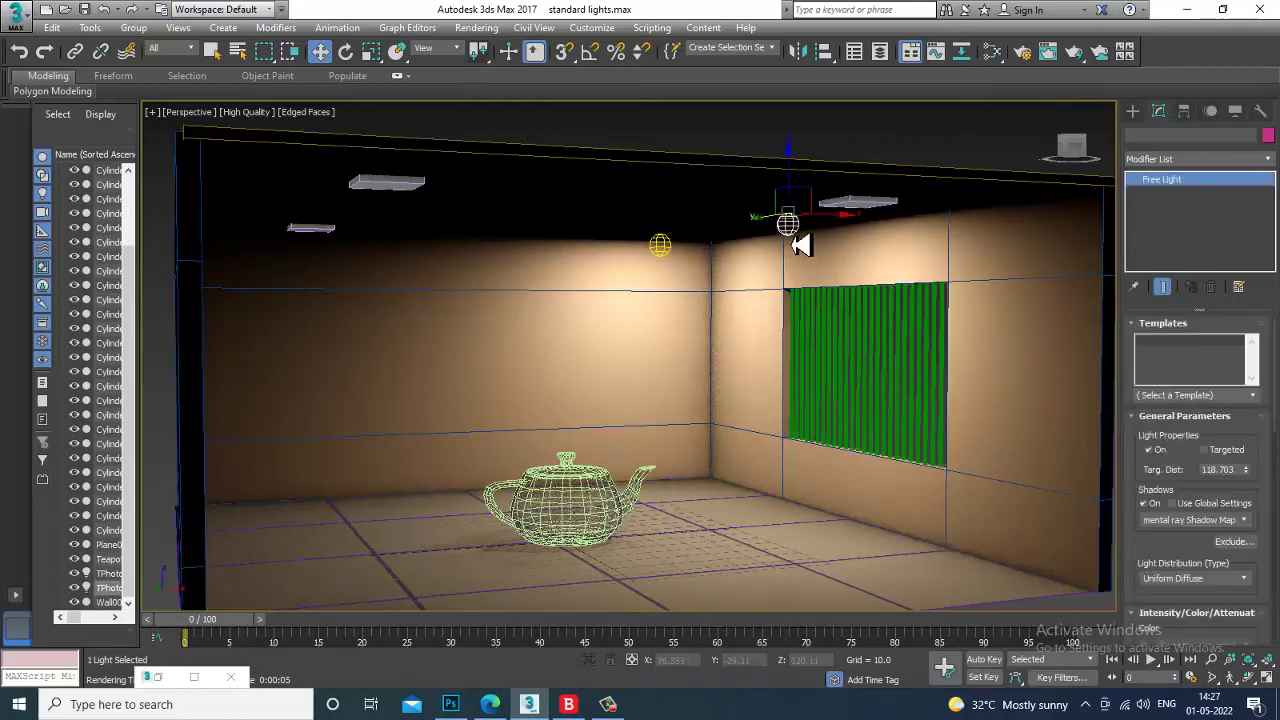
click(1205, 450)
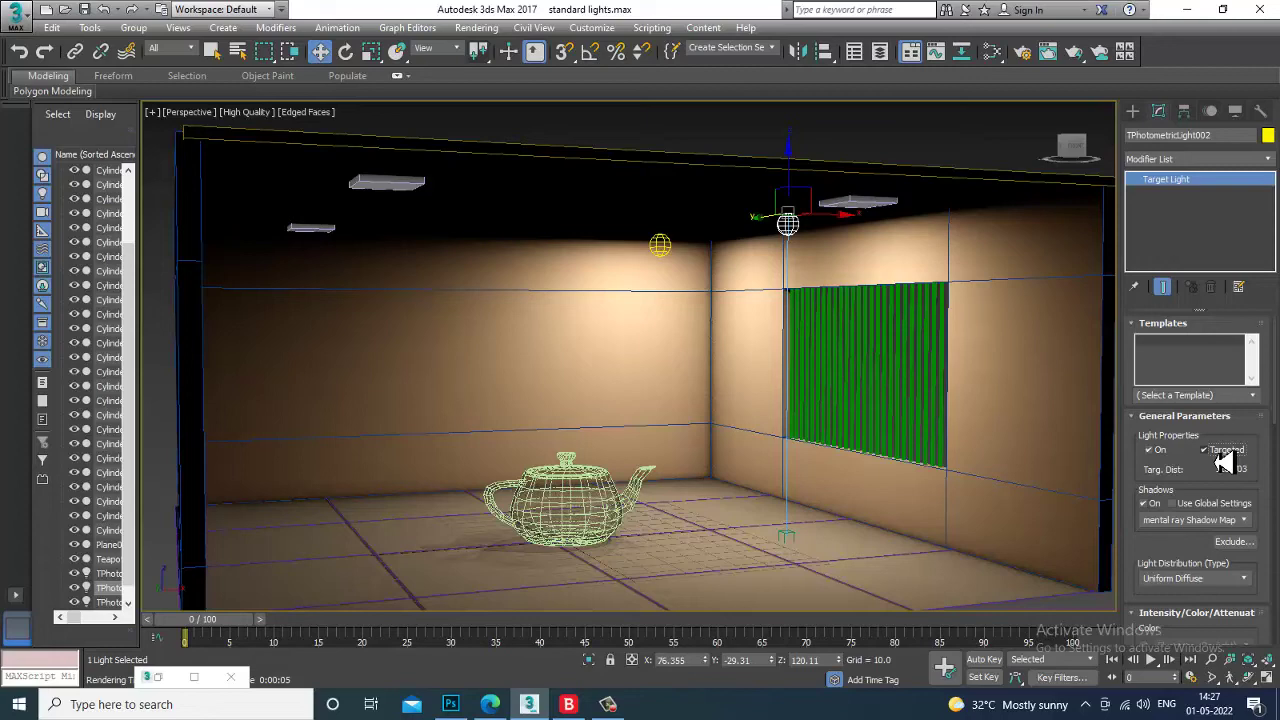
- Turn off targeting for the cloned light near the barred window and test-render a closer perspective view
click(1219, 451)
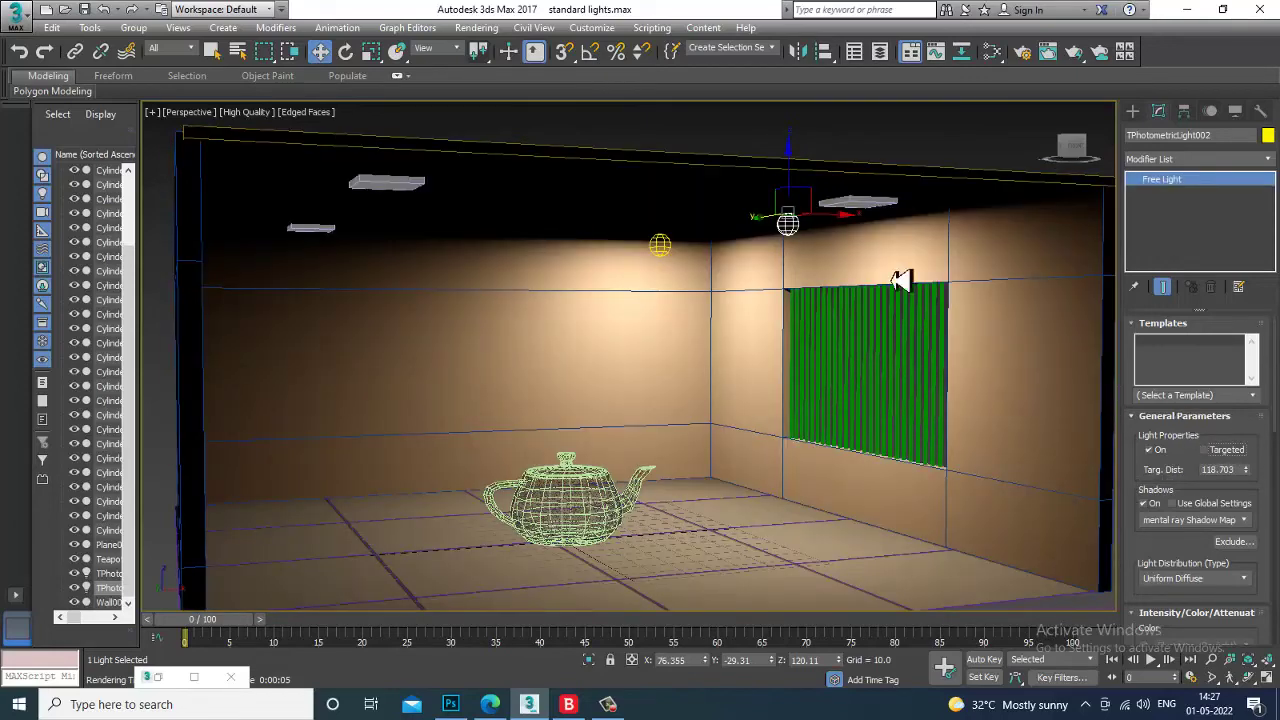
scroll(926, 372, up, 6)
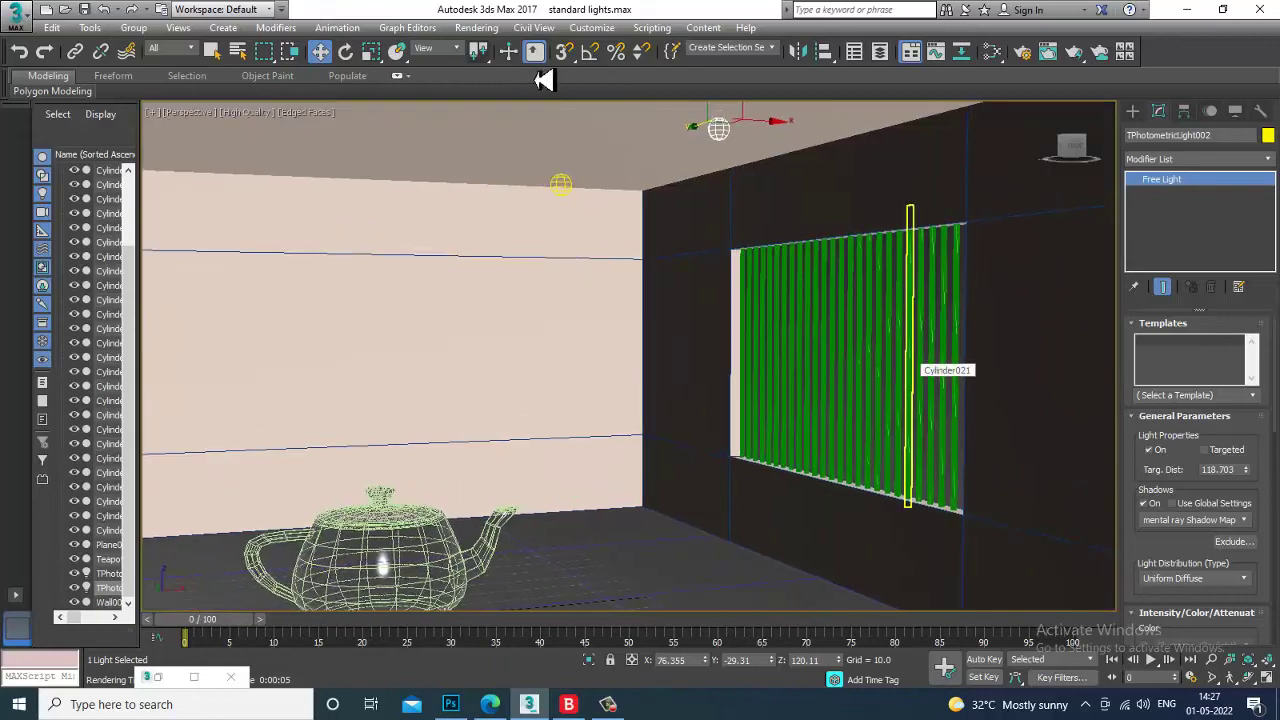
click(476, 27)
click(495, 41)
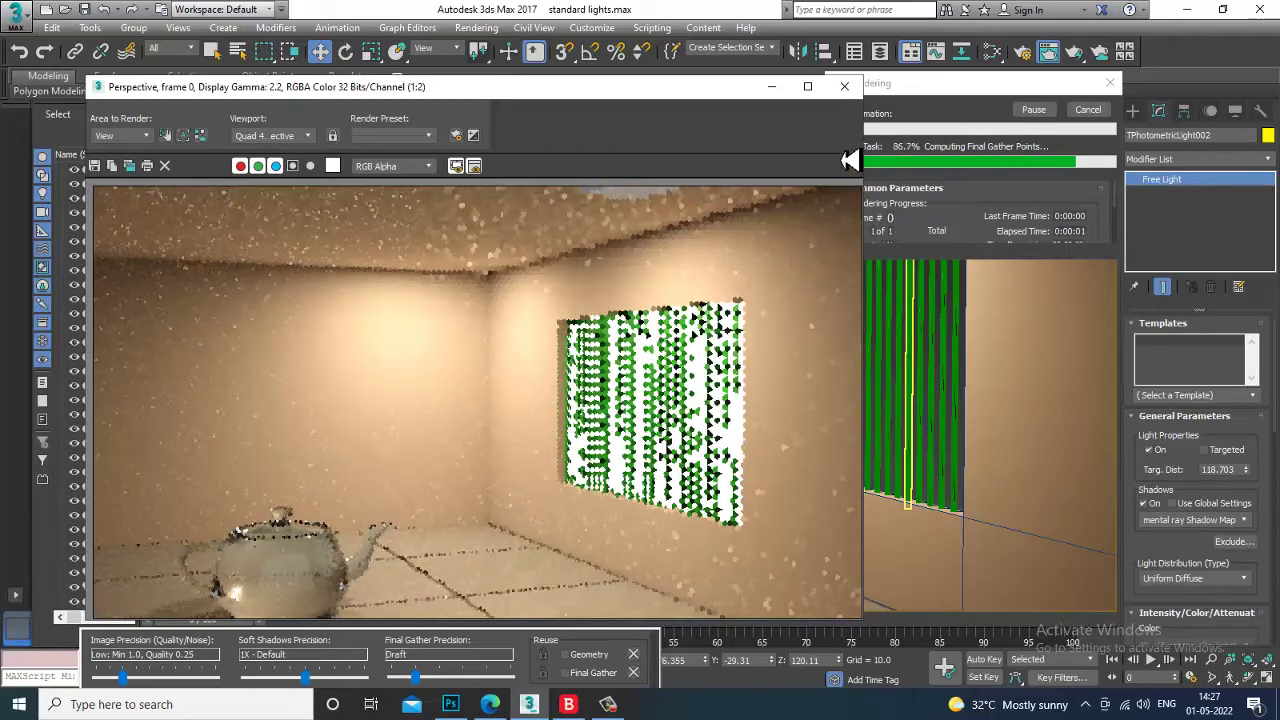
click(844, 86)
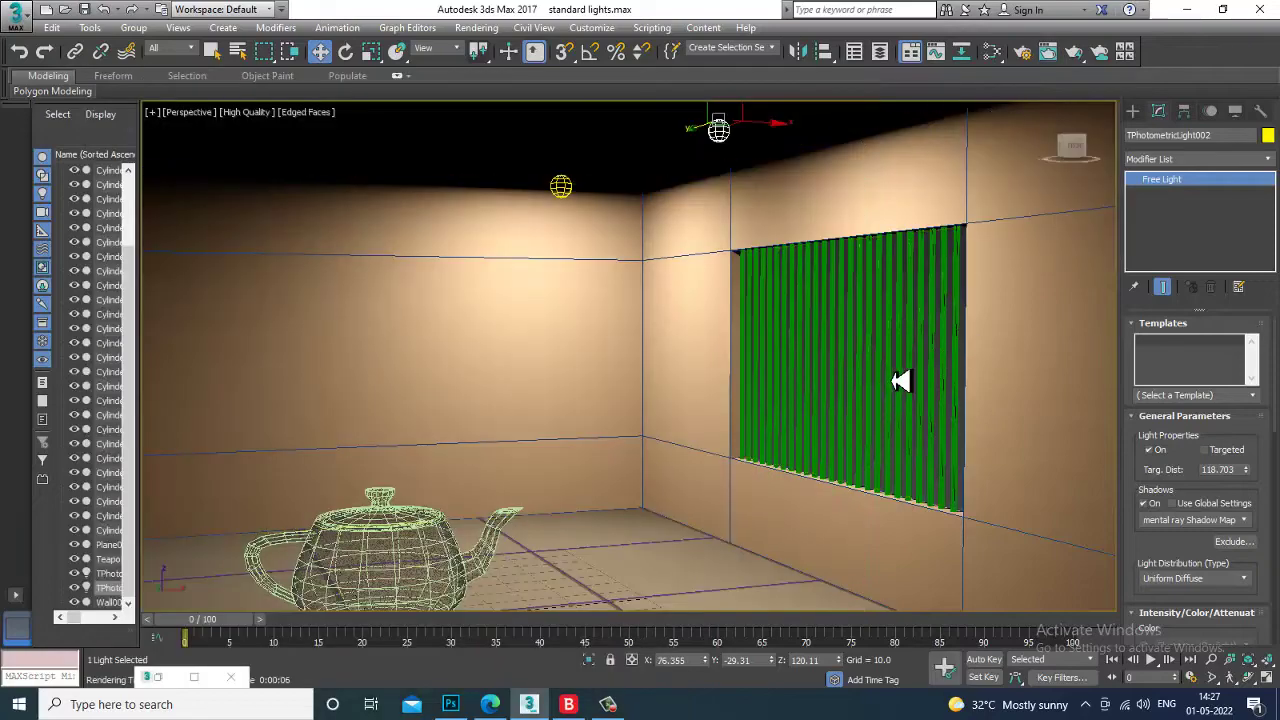
- Add a Volume Light atmosphere effect to the selected light near the barred window
scroll(902, 383, down, 3)
scroll(902, 383, down, 5)
scroll(889, 380, up, 6)
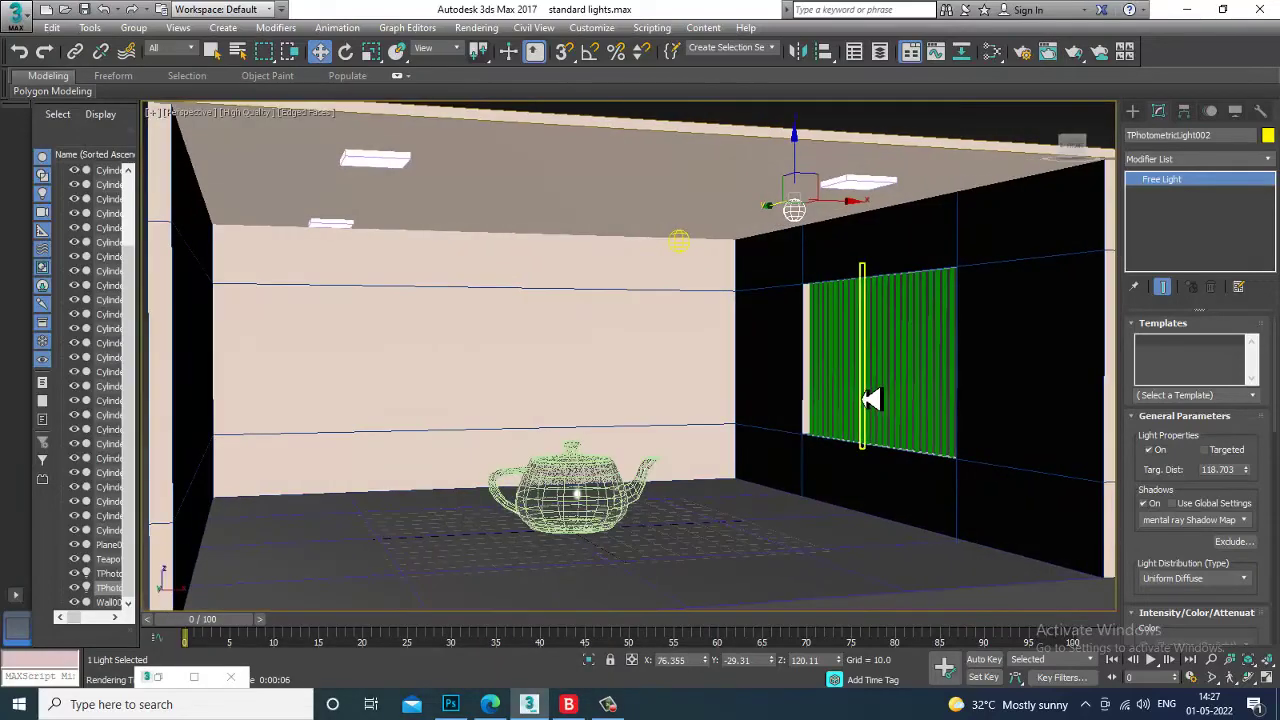
key(Up)
key(Up)
key(Up)
key(Up)
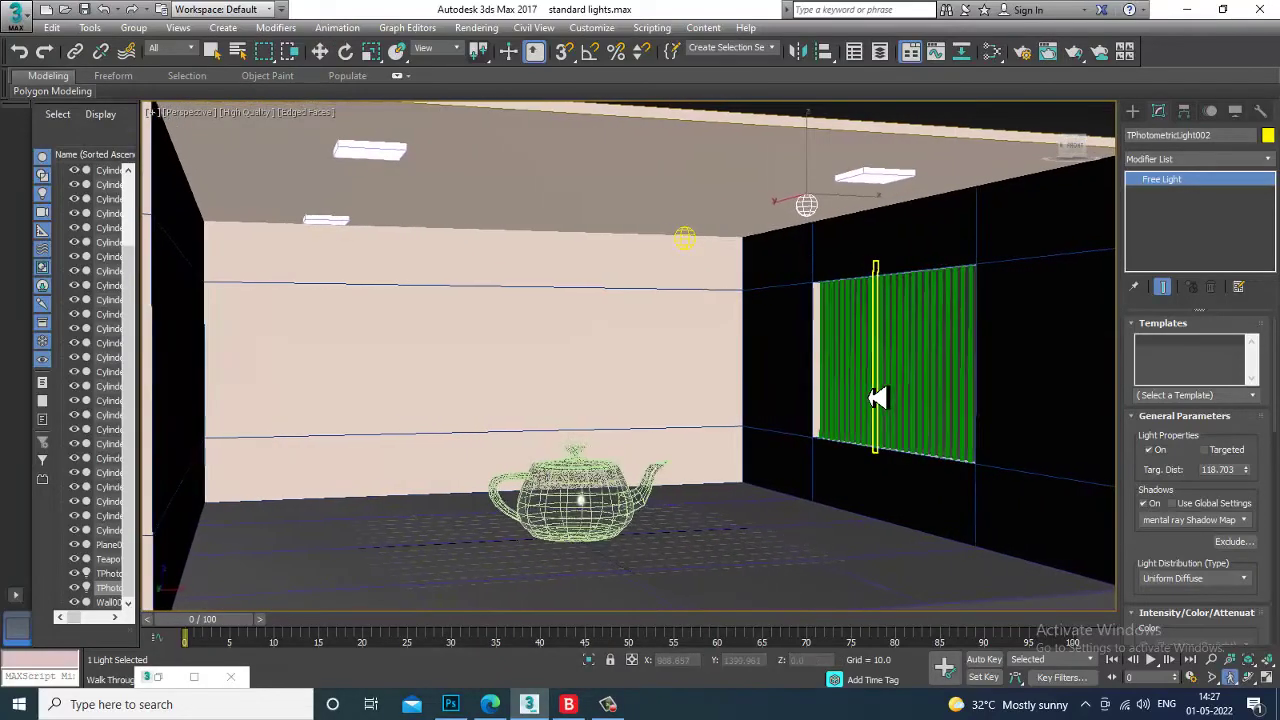
key(Up)
drag(1171, 557, 1184, 304)
scroll(1228, 436, down, 3)
drag(1160, 481, 1178, 243)
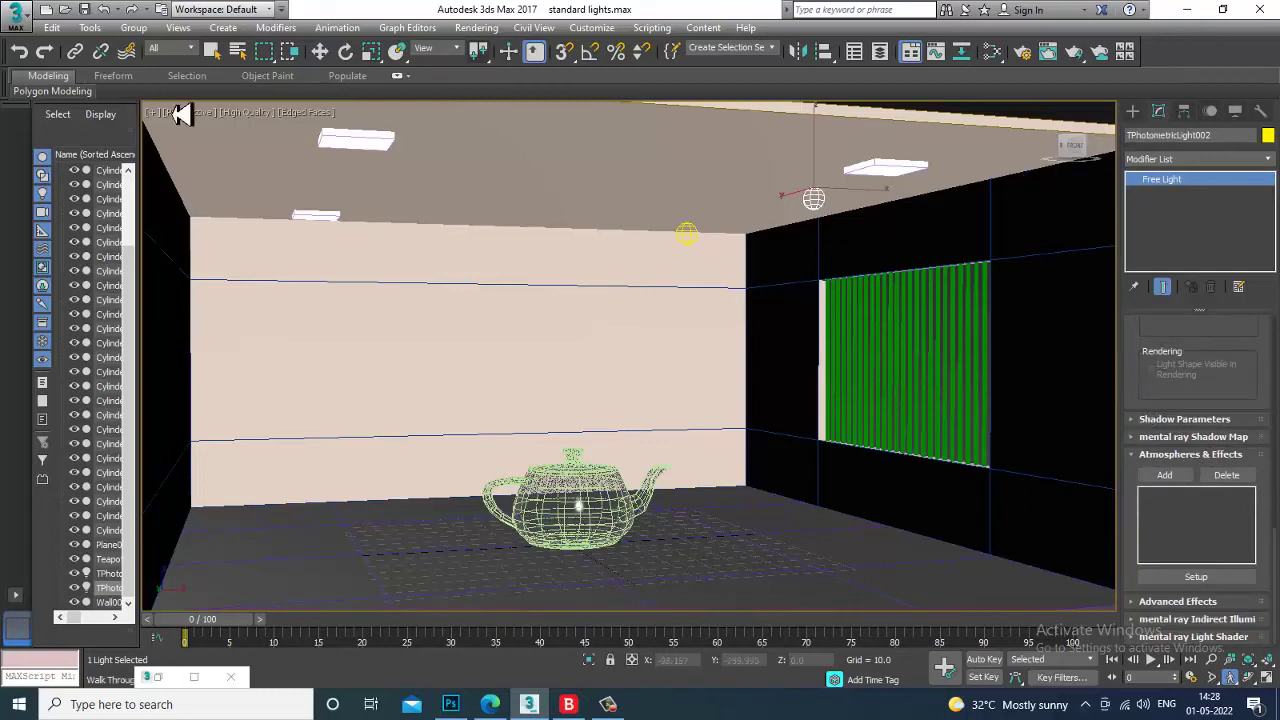
click(319, 56)
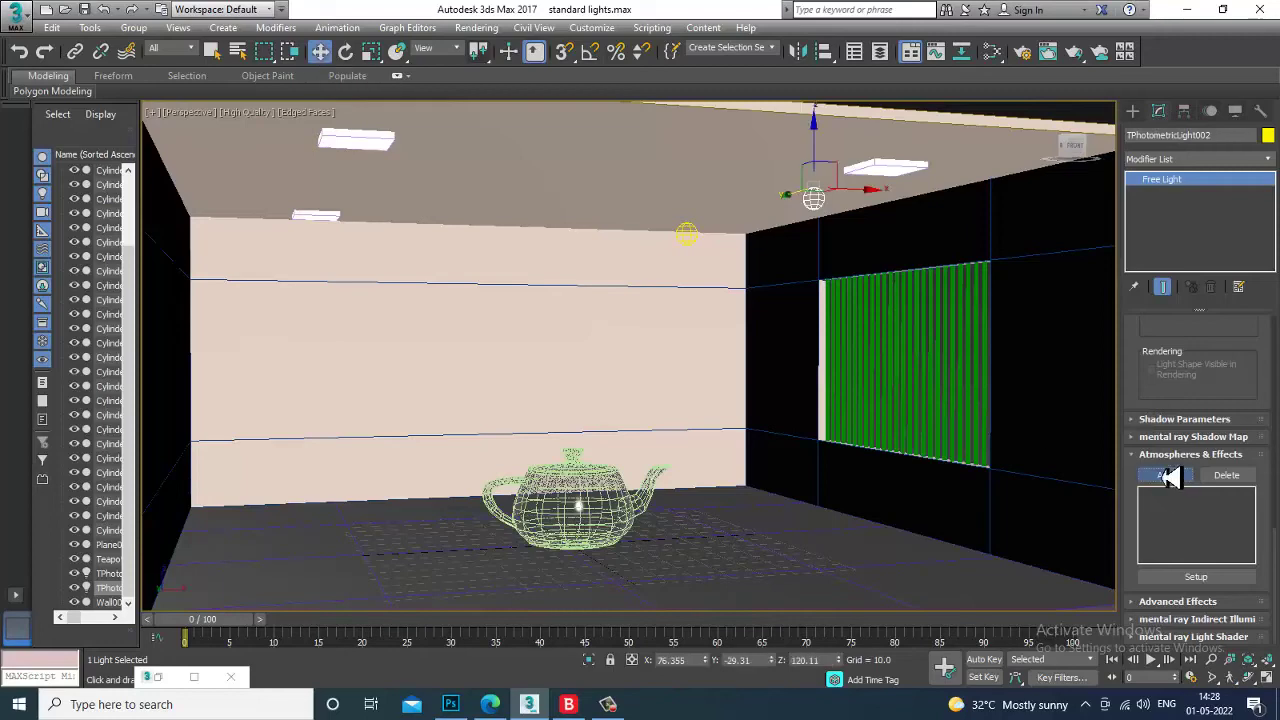
click(1165, 475)
double_click(530, 279)
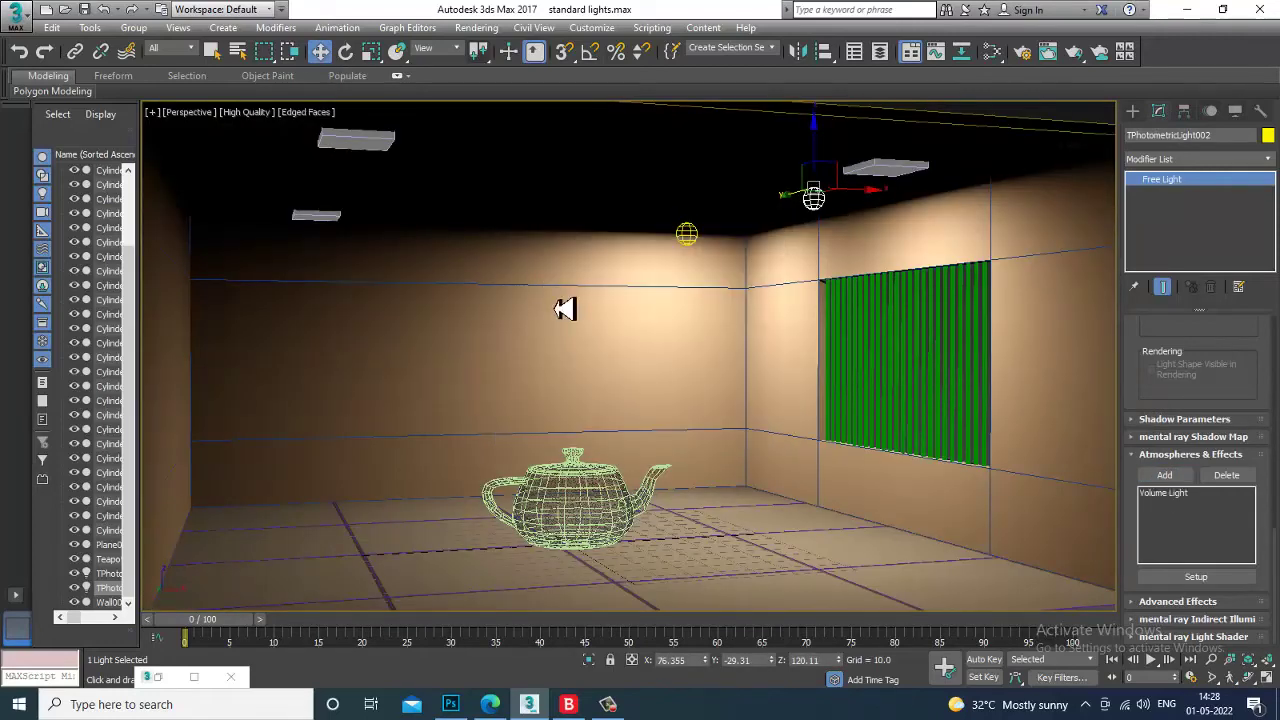
- Open the Volume Light setup and delete two duplicate Volume Light effects, keeping one selected
click(1197, 578)
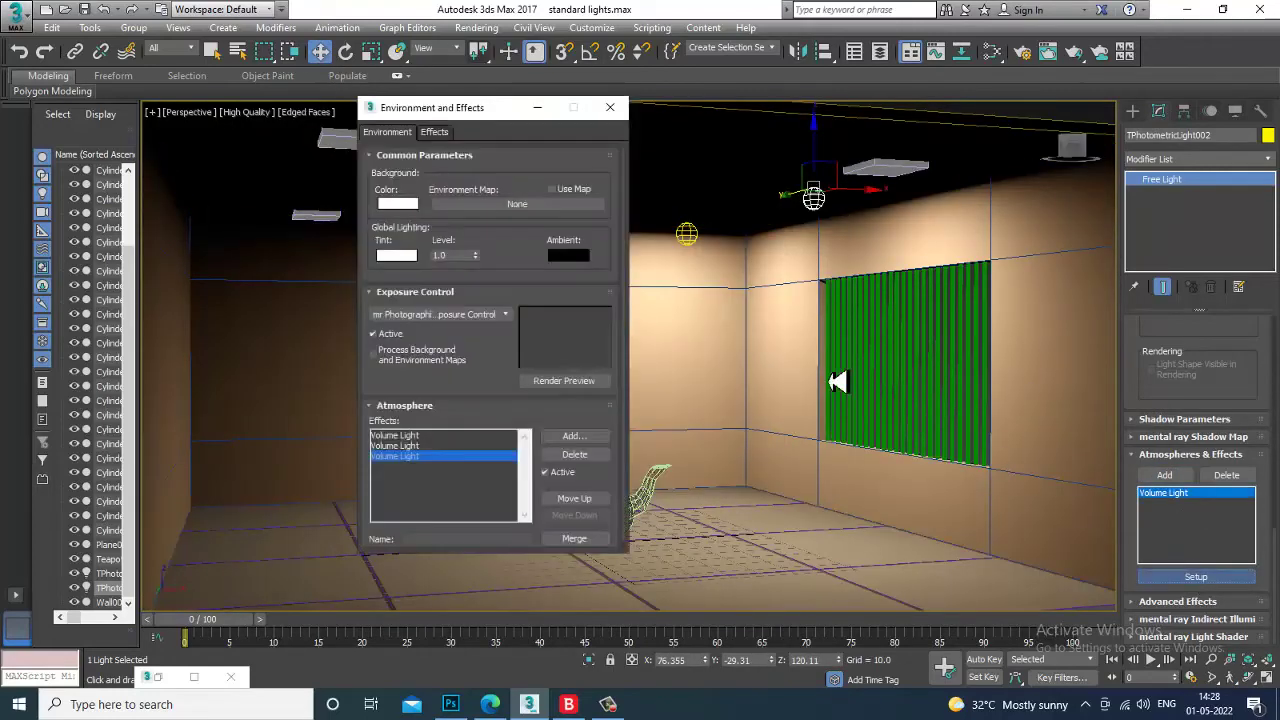
scroll(480, 386, down, 5)
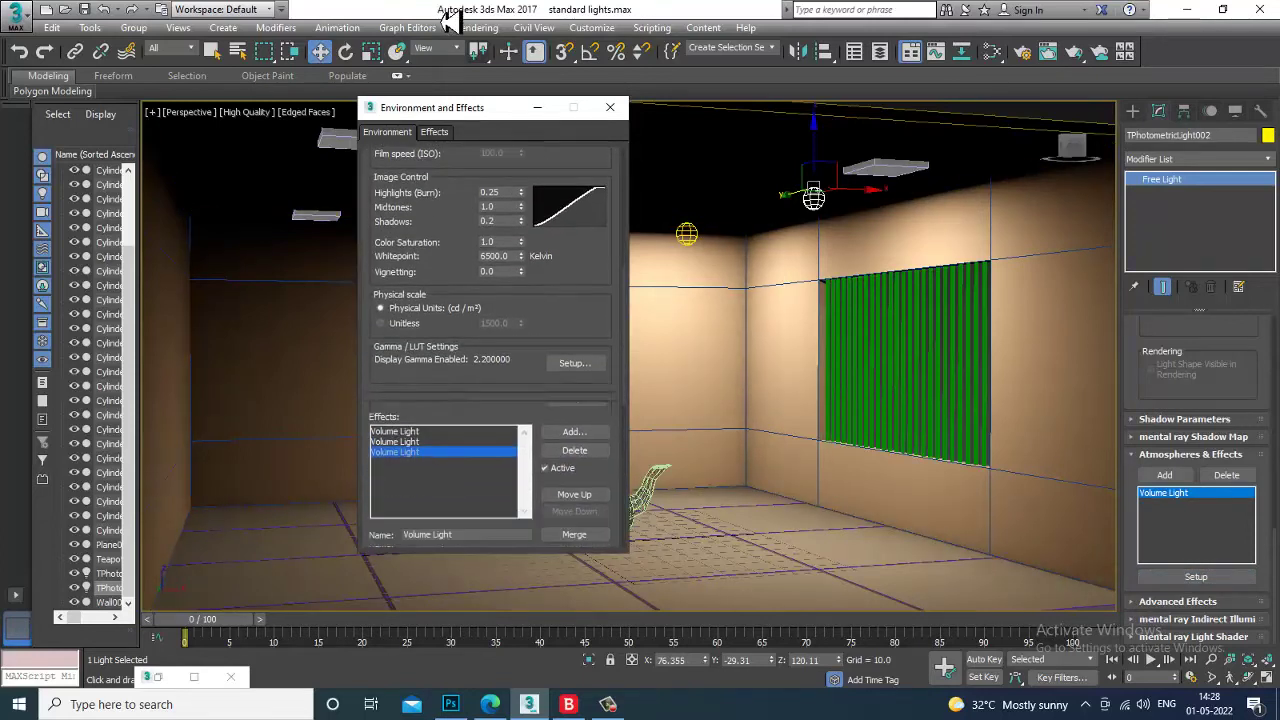
click(418, 442)
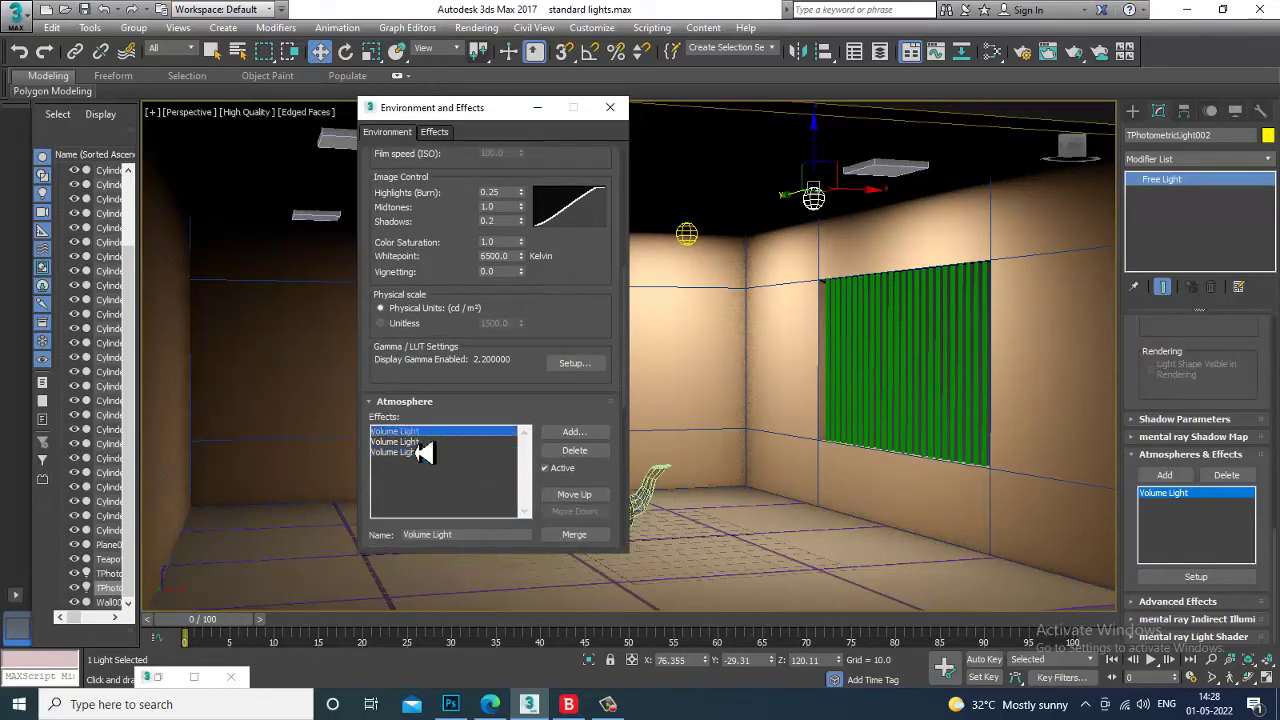
click(575, 450)
click(412, 432)
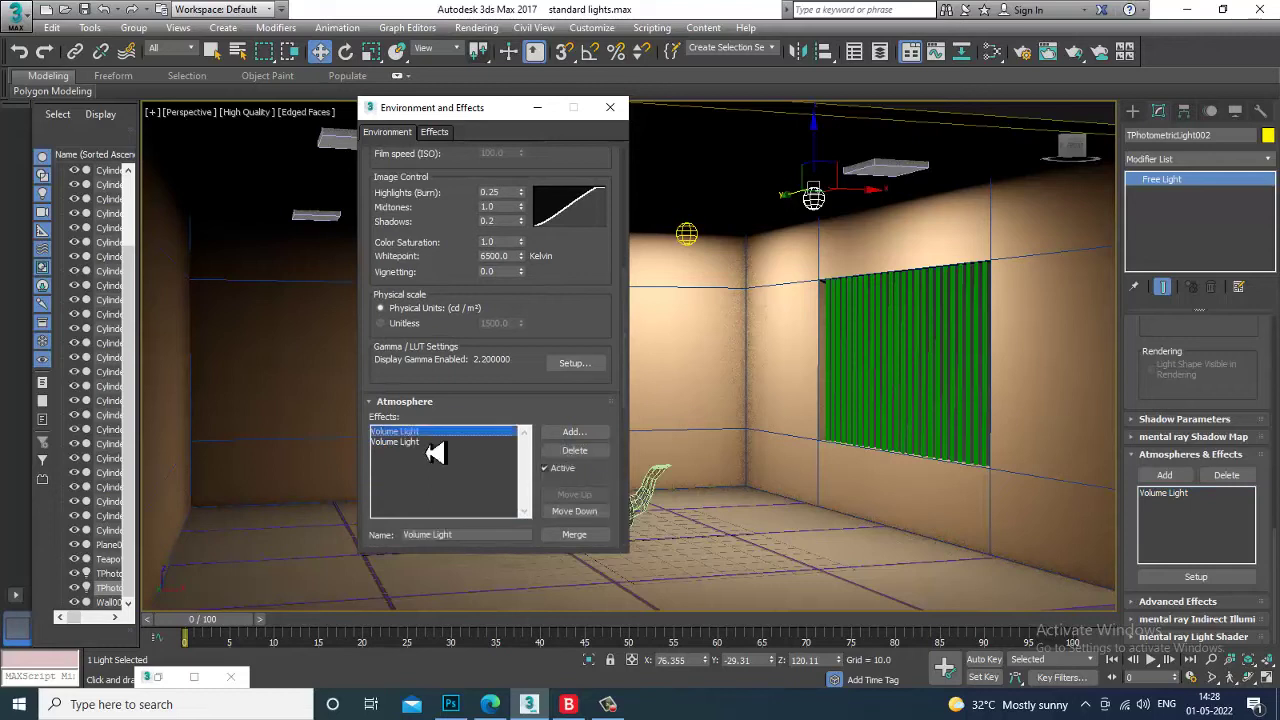
click(575, 450)
click(422, 442)
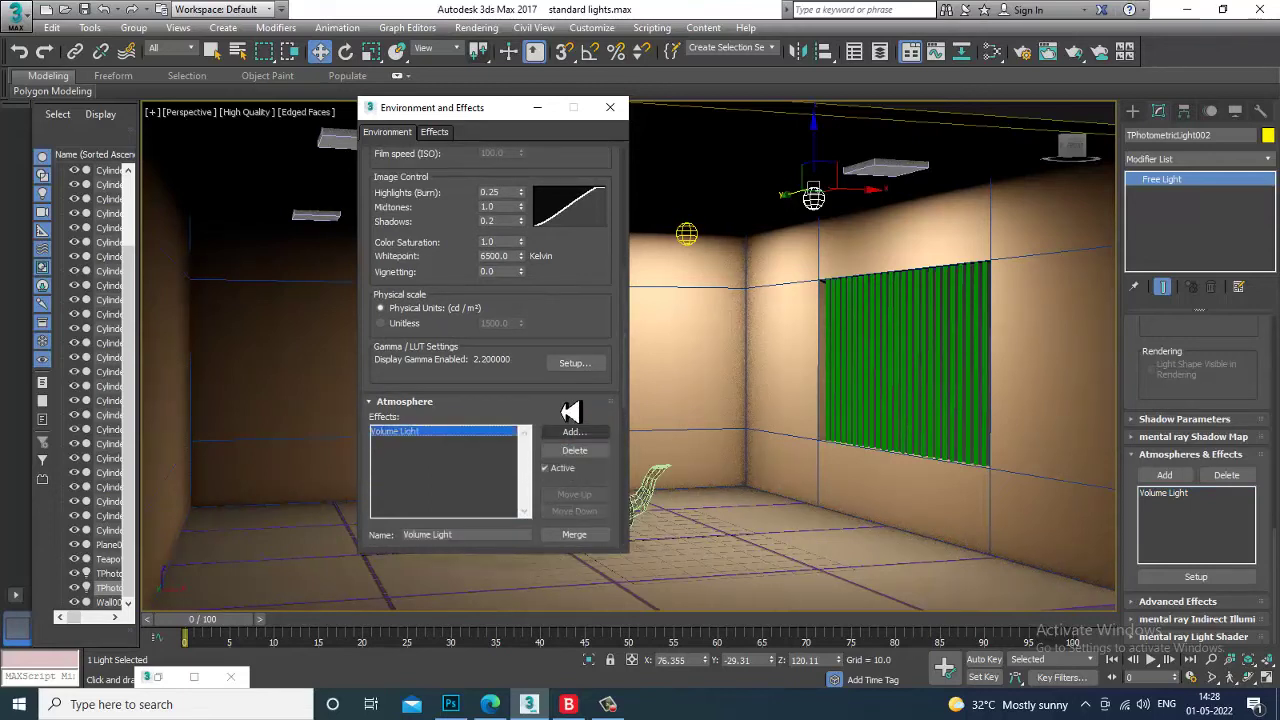
- Set the volume light's density to 0.2 and its fog color to a pale peach
drag(571, 423, 493, 419)
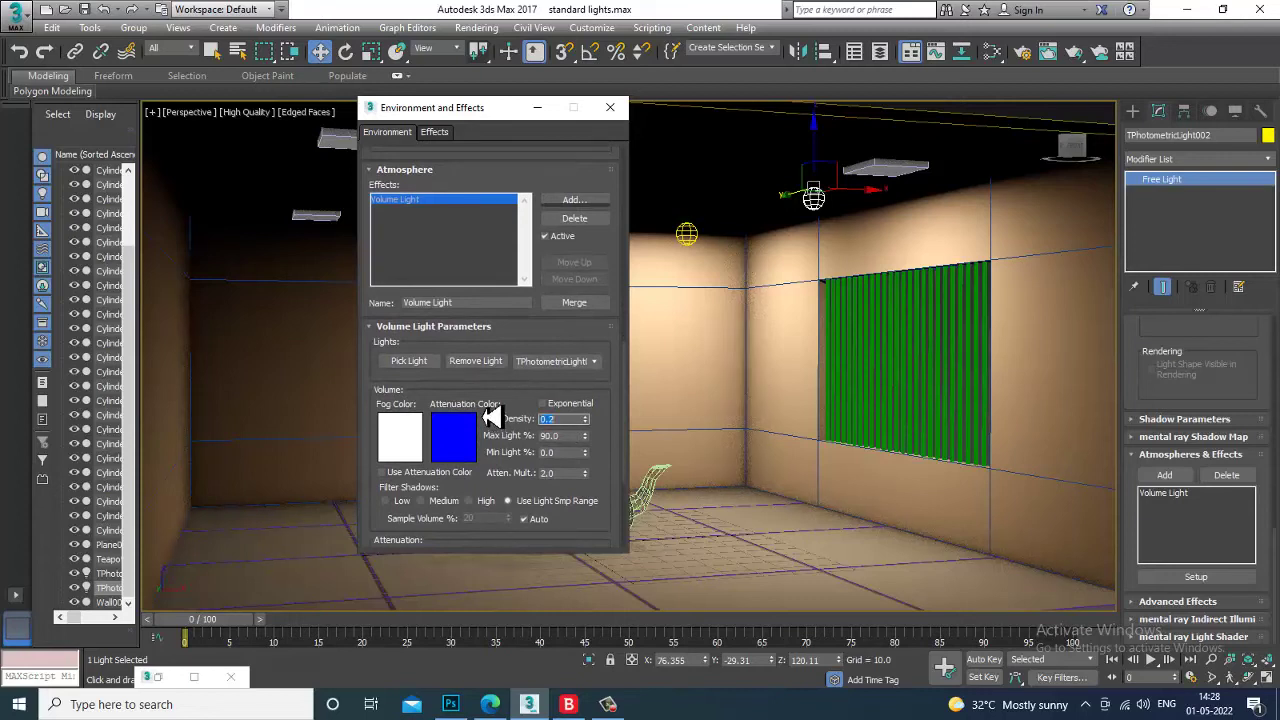
click(410, 440)
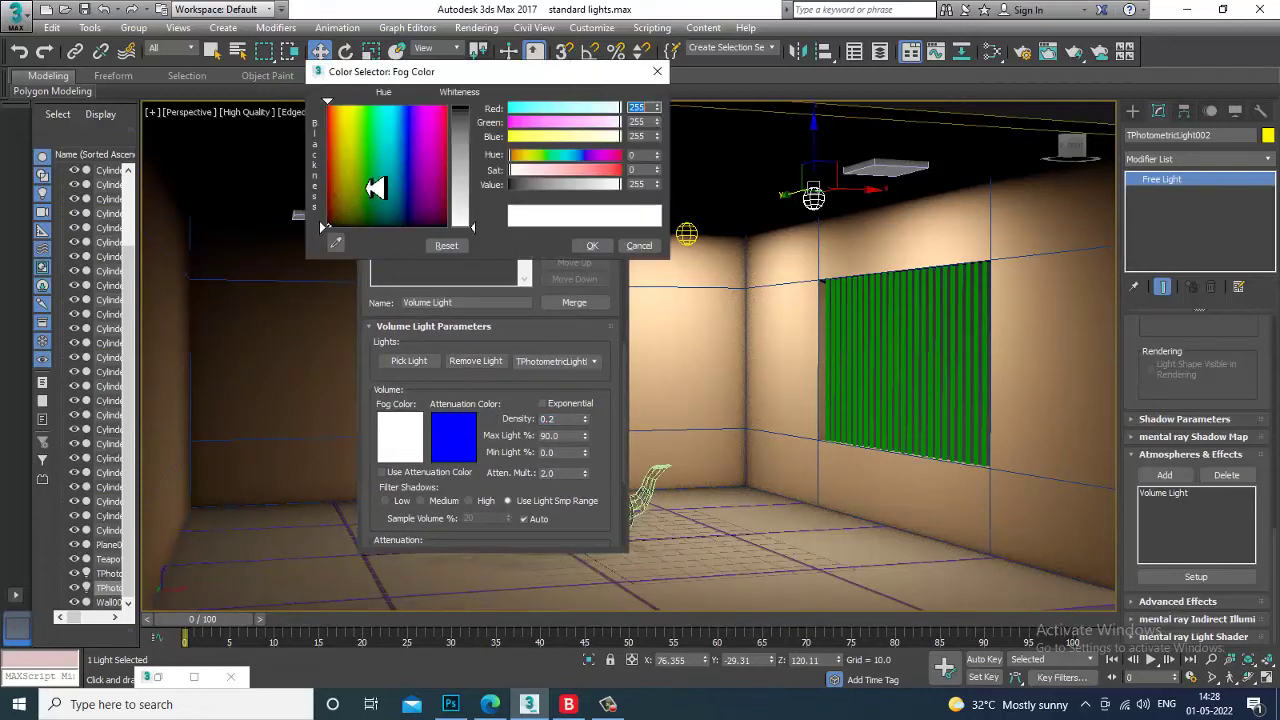
click(333, 157)
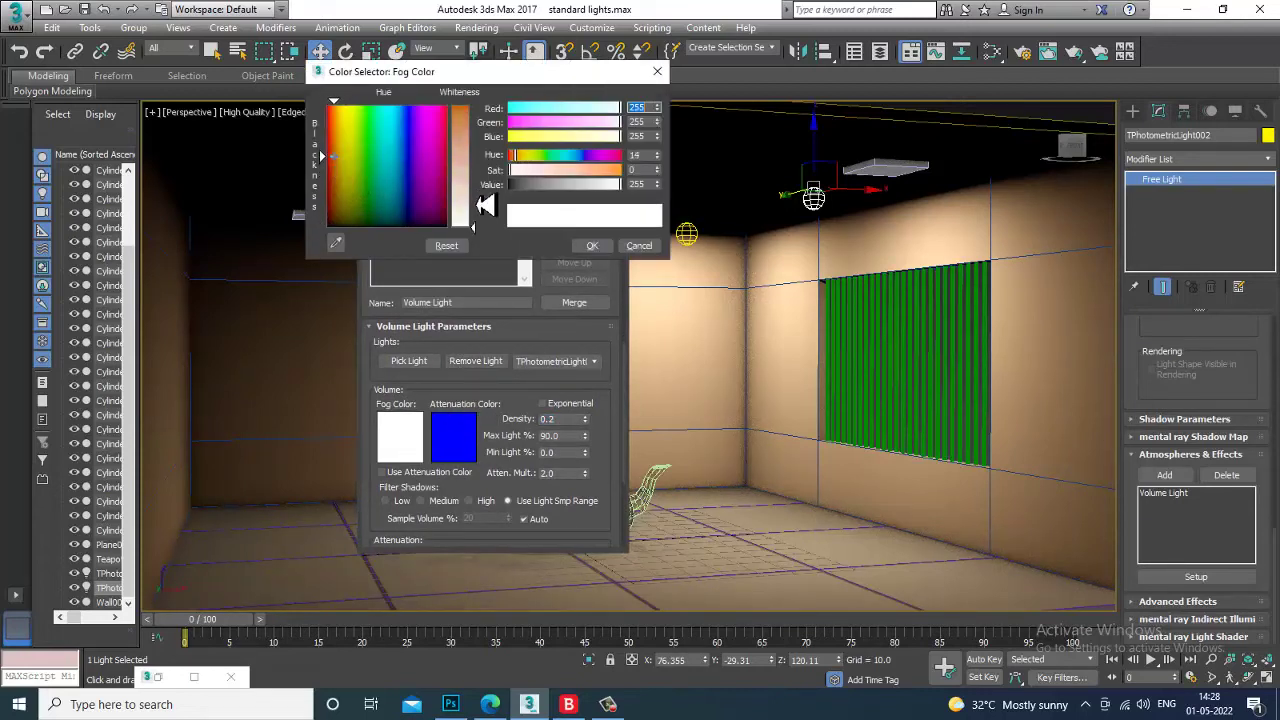
drag(486, 204, 474, 200)
click(592, 245)
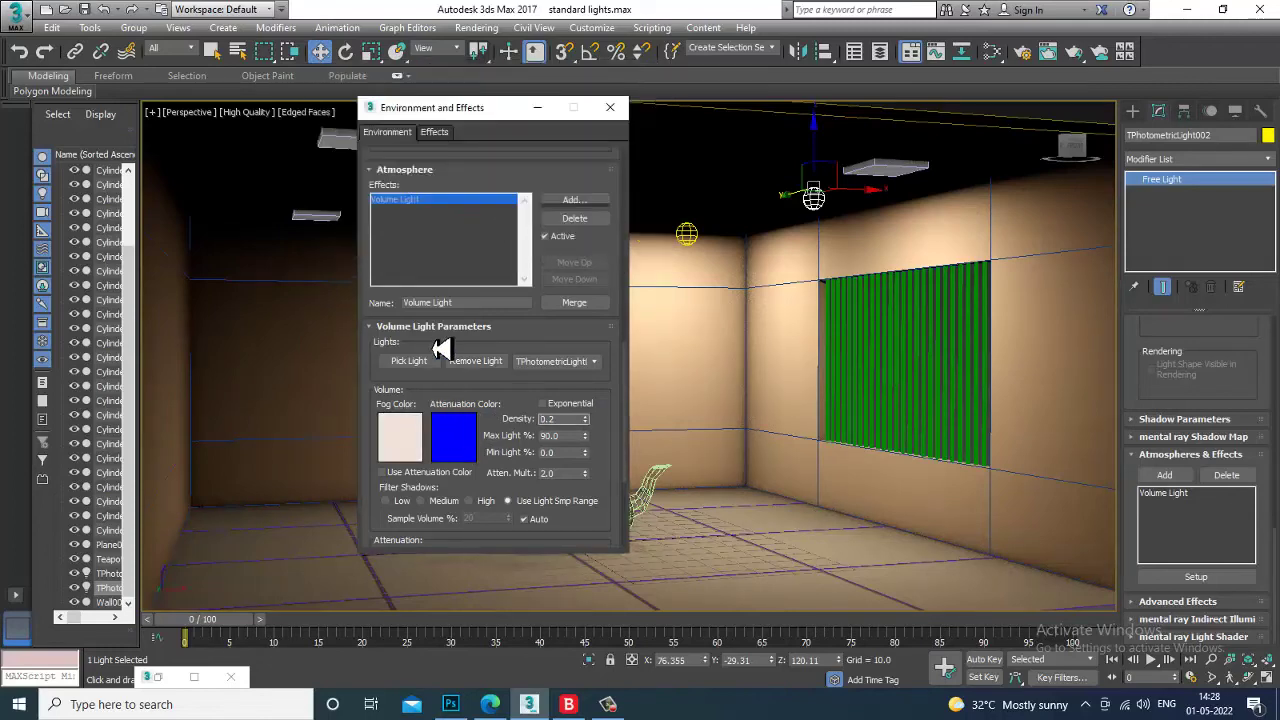
- Turn on the volume light's noise, linked to the light, with amount 0.03 and high threshold 0.63
scroll(441, 347, down, 5)
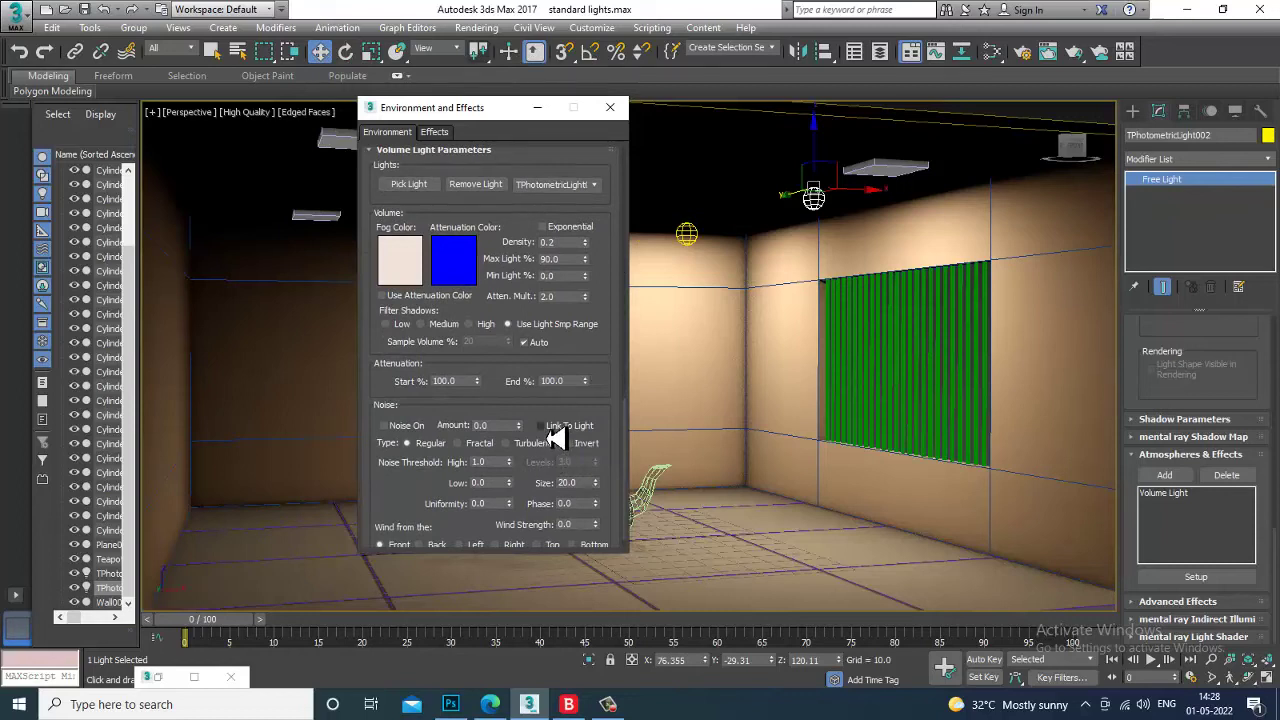
click(405, 427)
mouse_move(516, 494)
mouse_down()
mouse_move(520, 517)
mouse_move(521, 505)
mouse_up()
- Test-render the perspective view with volumetric noise, stopping the render early and closing the frame window
click(476, 29)
click(497, 49)
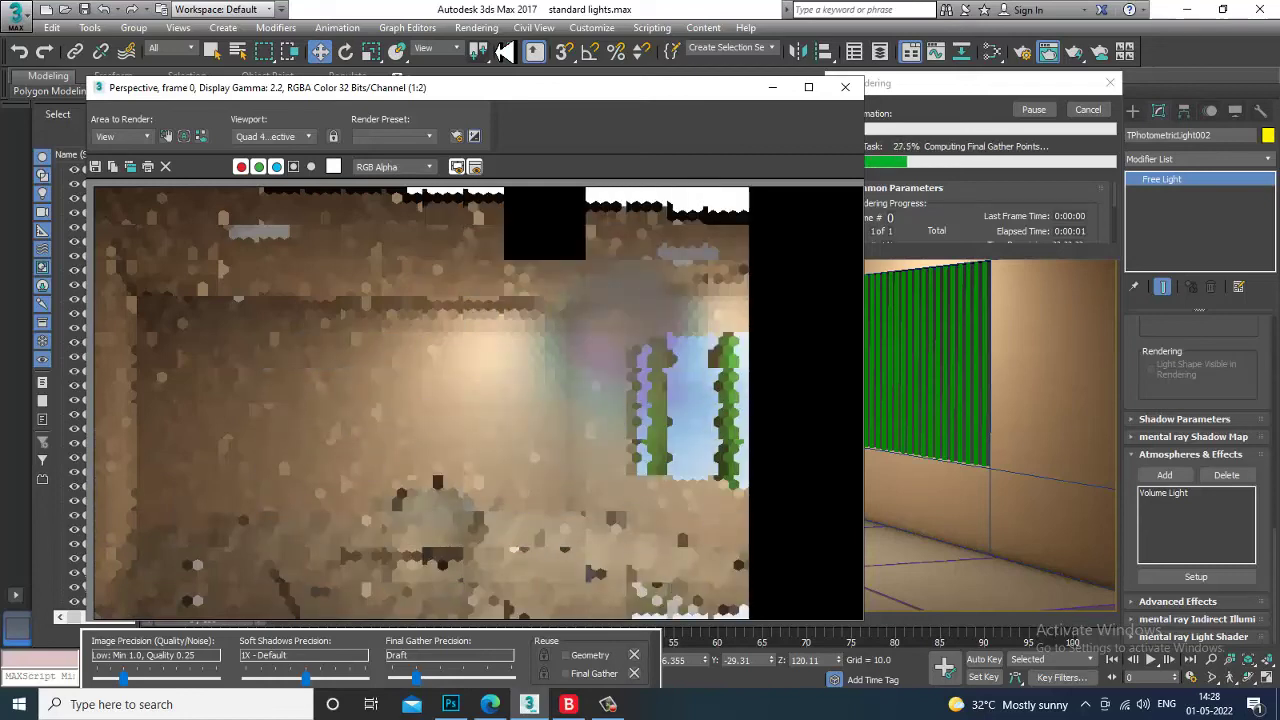
key(Escape)
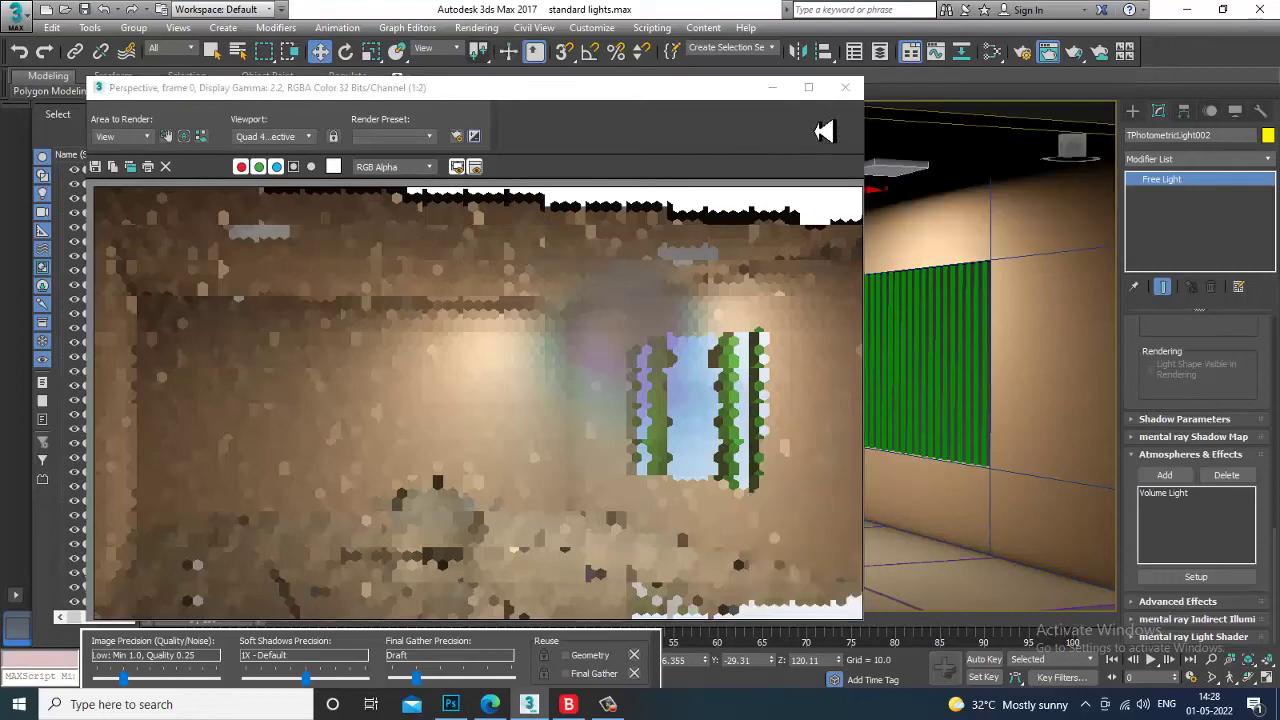
click(850, 90)
- Enable exponential density for the volume light, run another test render and close it
click(1197, 490)
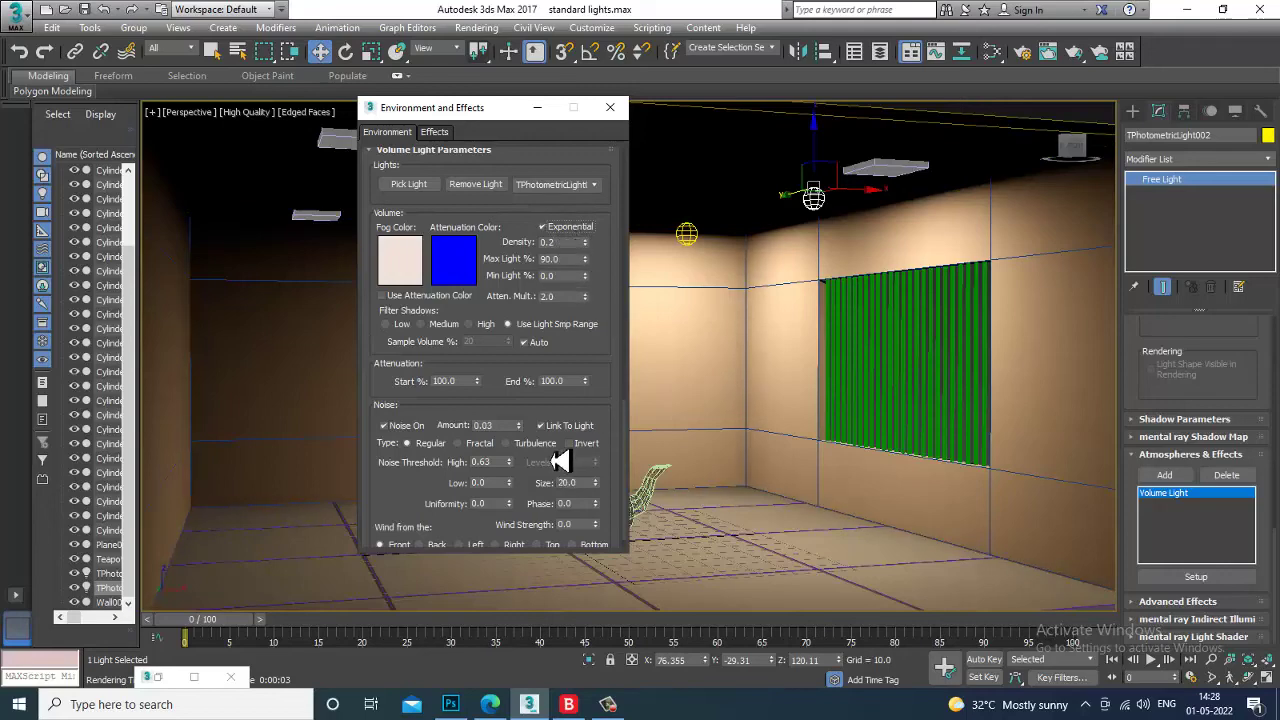
click(477, 27)
click(500, 48)
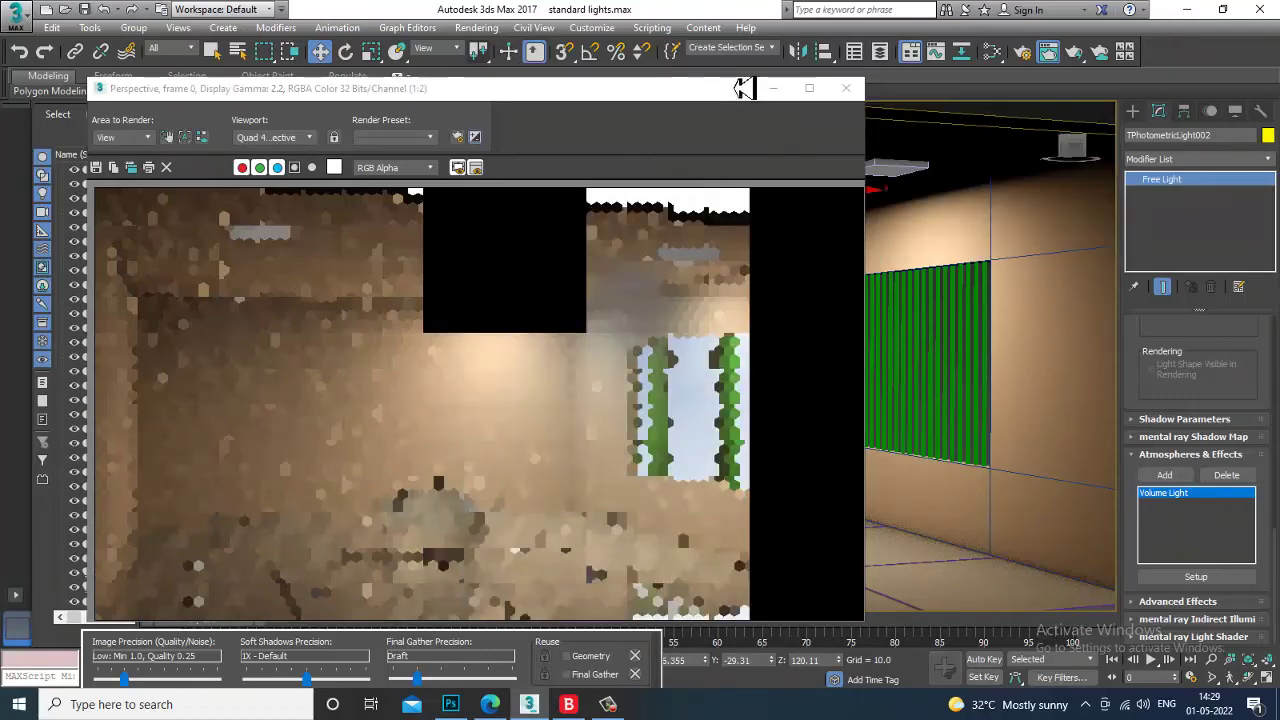
click(846, 88)
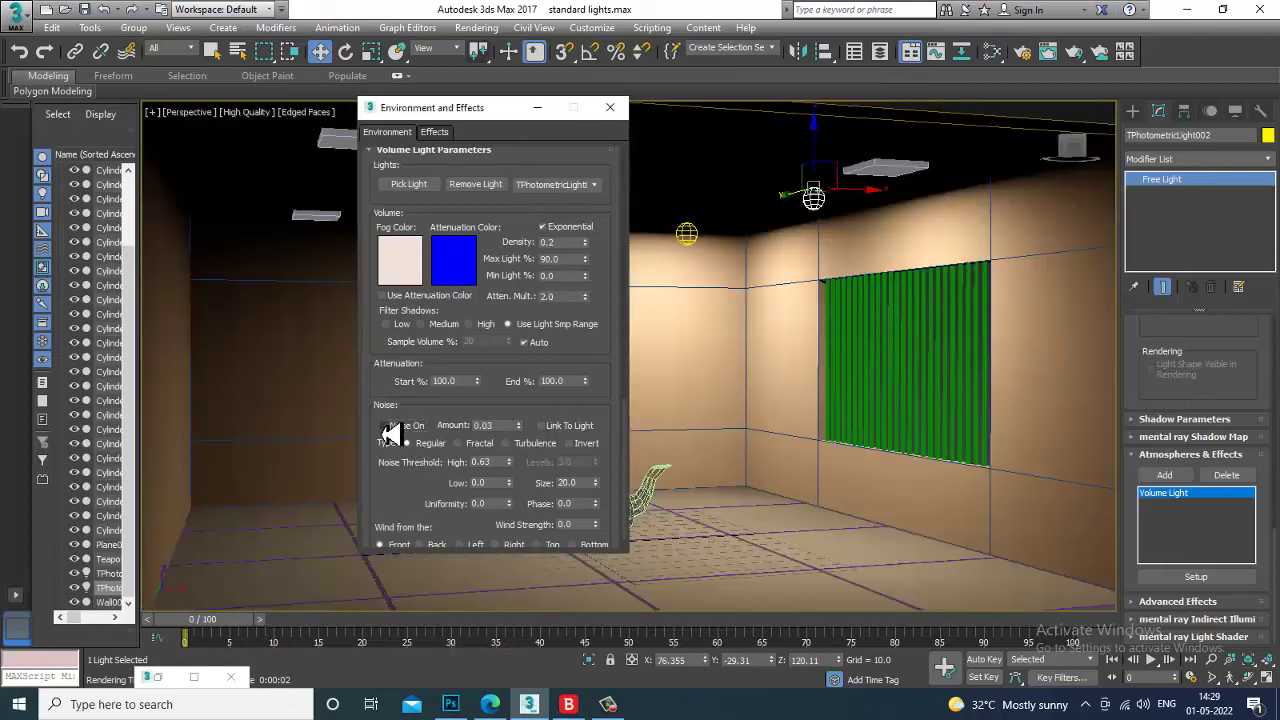
- Turn off the volume light's noise and its link to the light, then test-render the room again
click(384, 425)
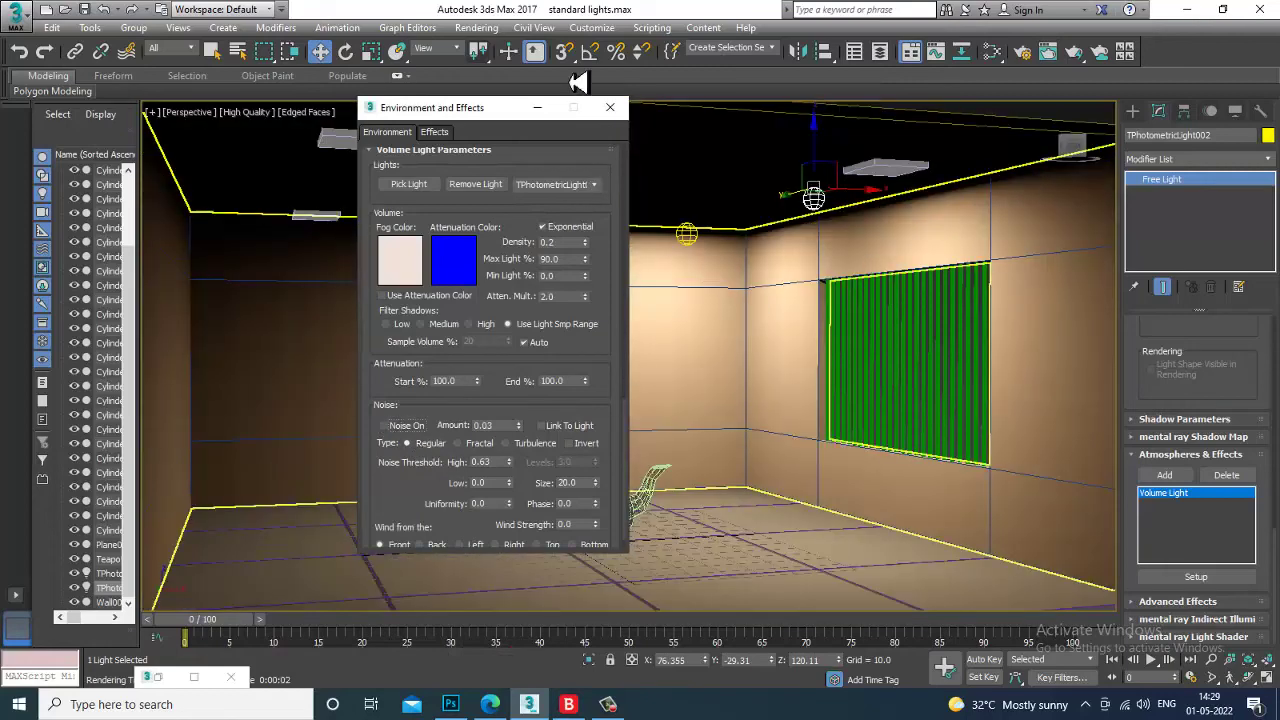
click(462, 28)
click(495, 44)
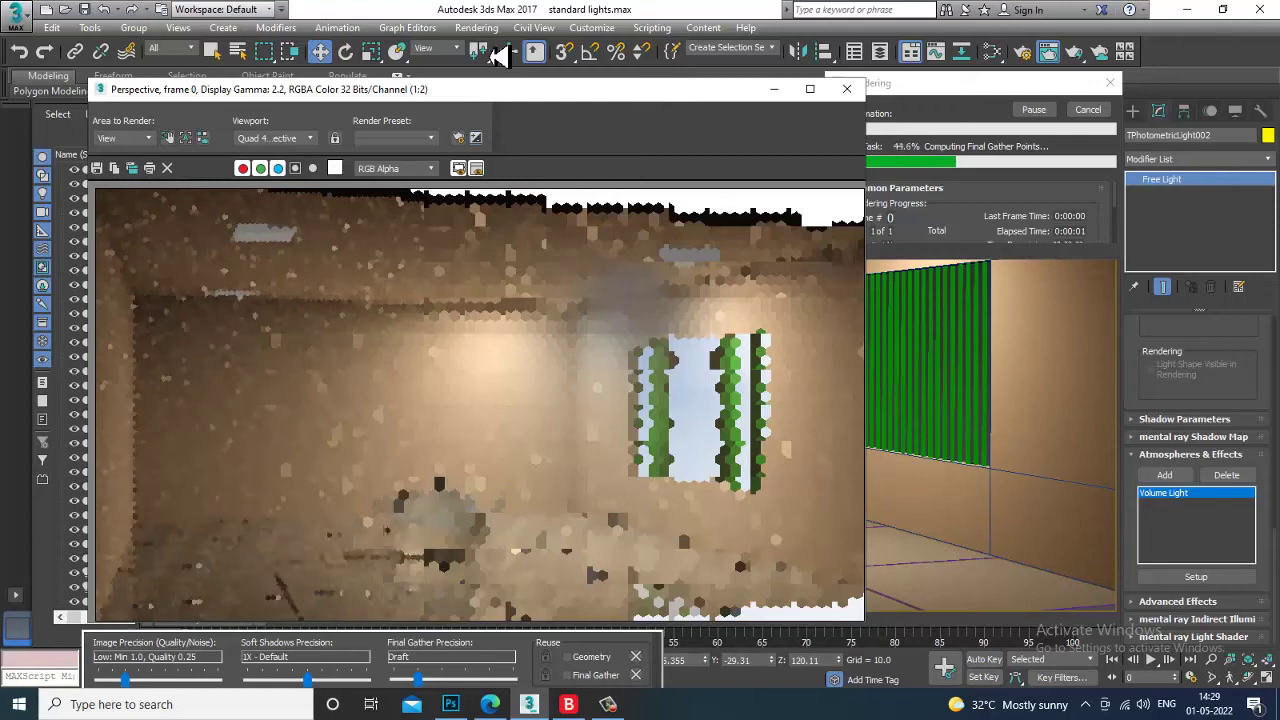
key(Escape)
click(849, 92)
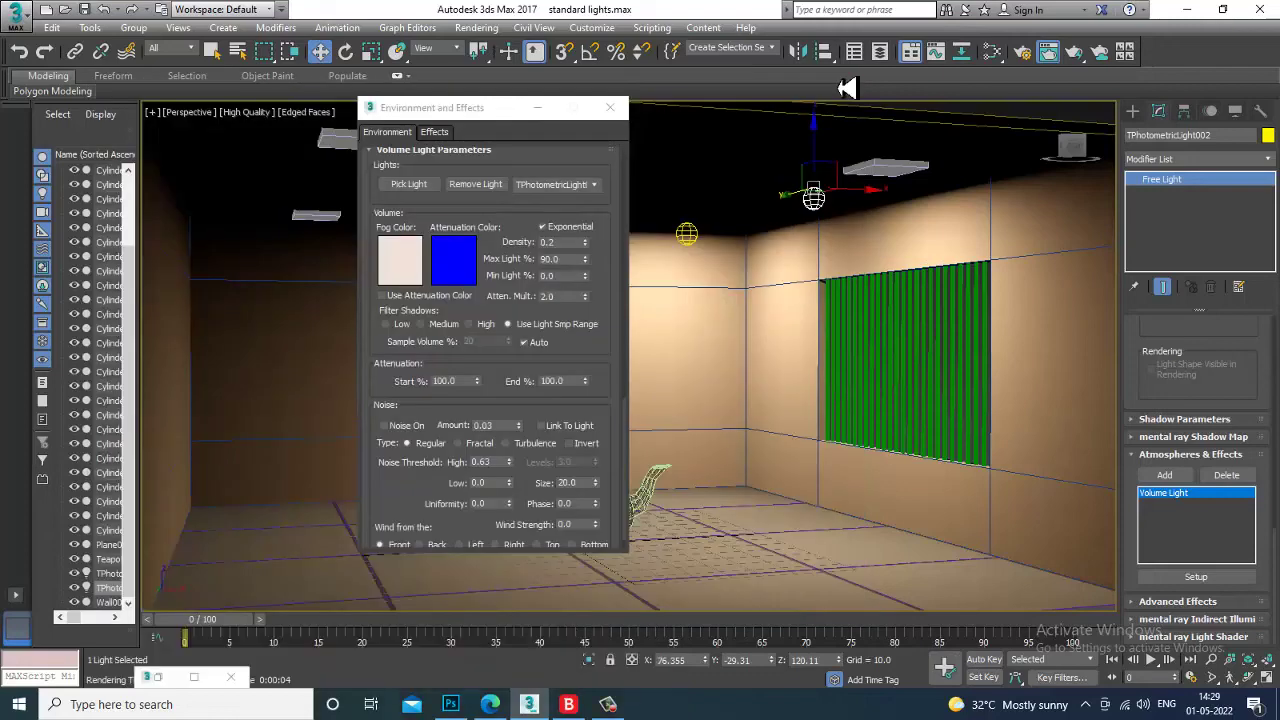
- Minimize the Environment and Effects window and select the ceiling panel box nearest the barred window
click(560, 112)
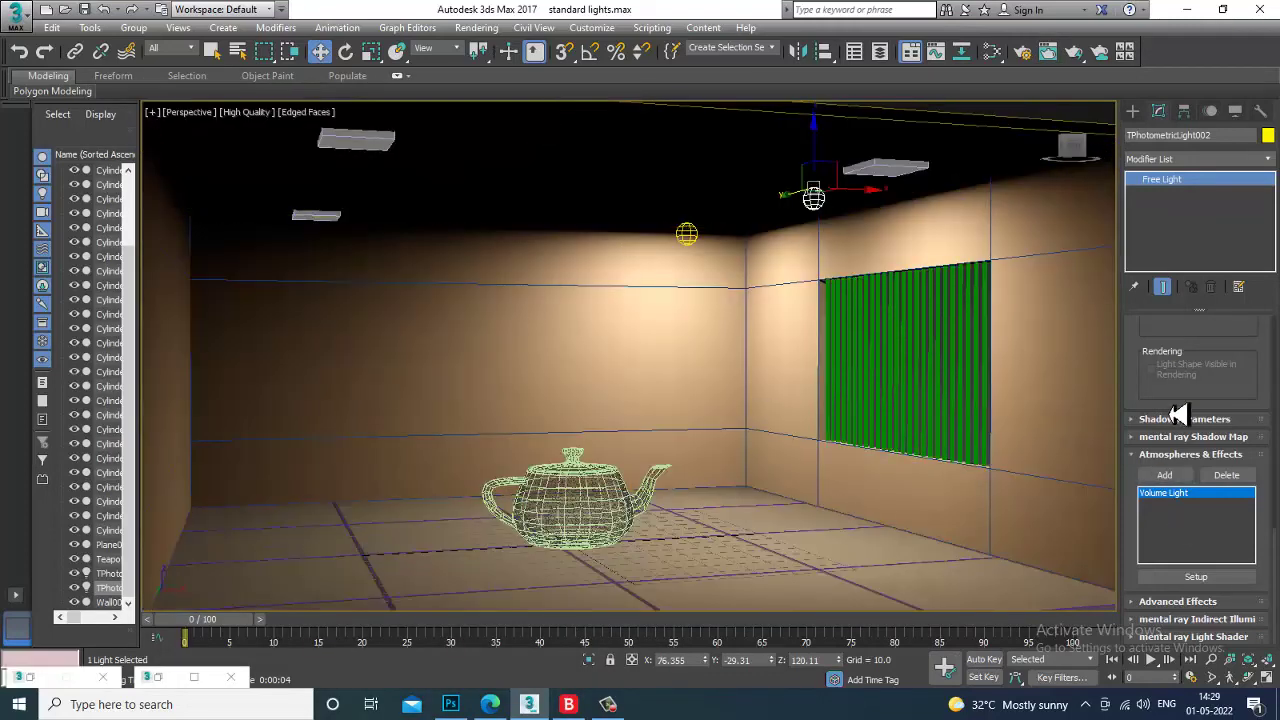
scroll(1190, 450, up, 10)
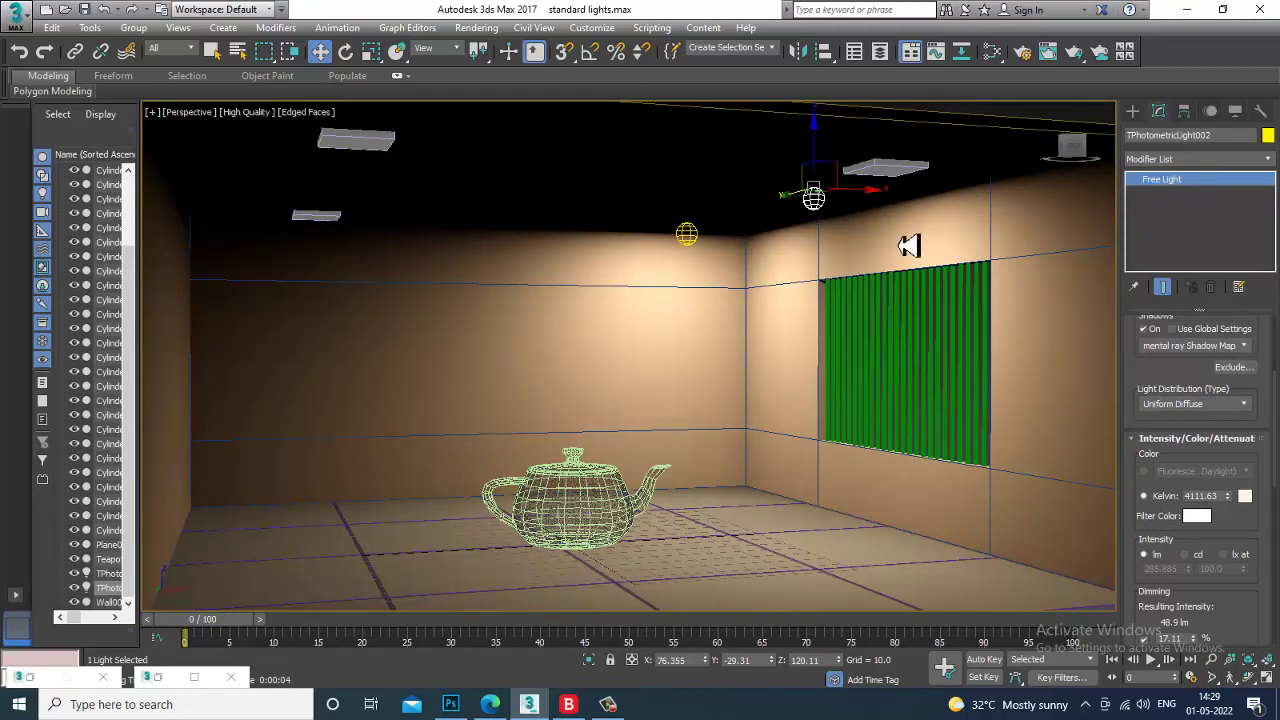
click(903, 172)
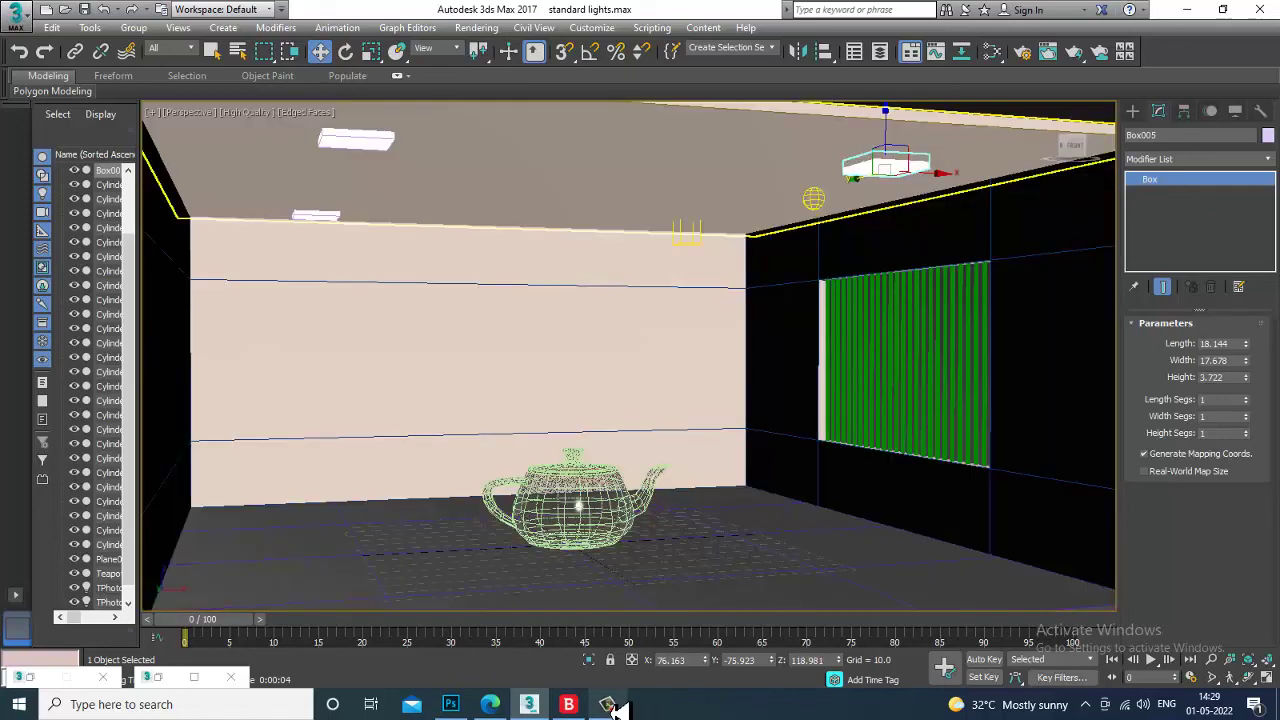
click(615, 706)
click(615, 706)
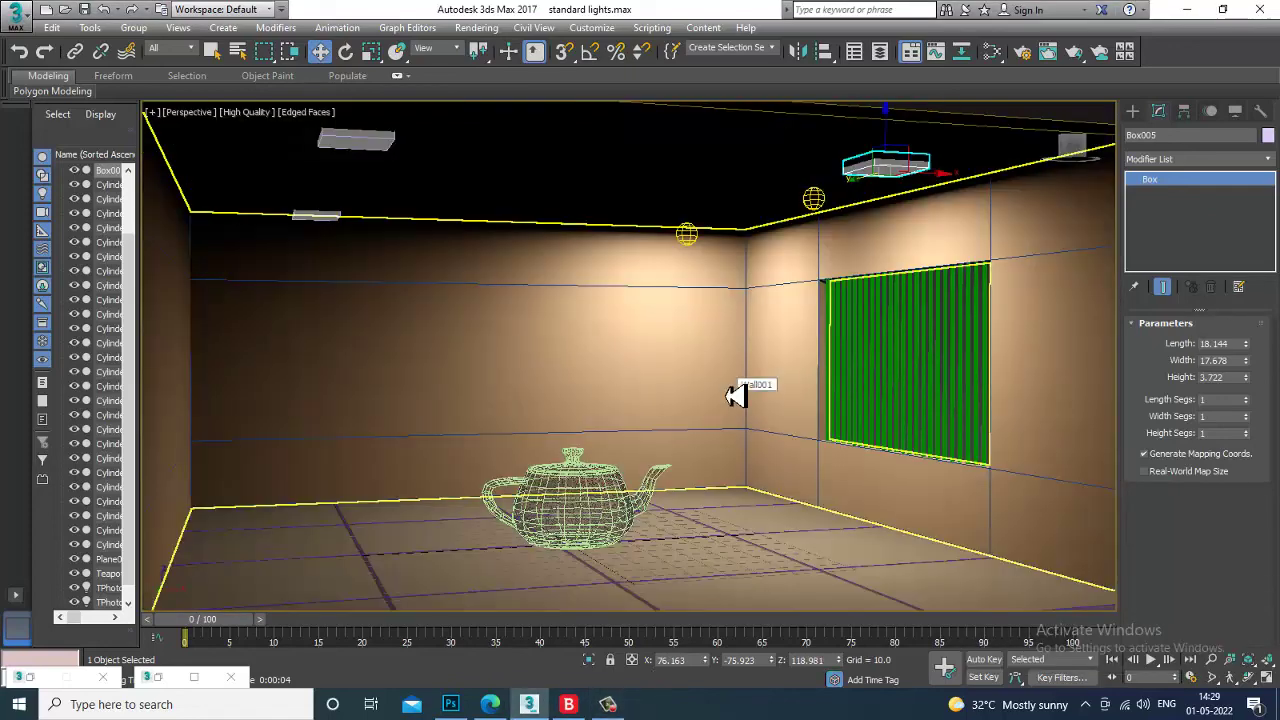